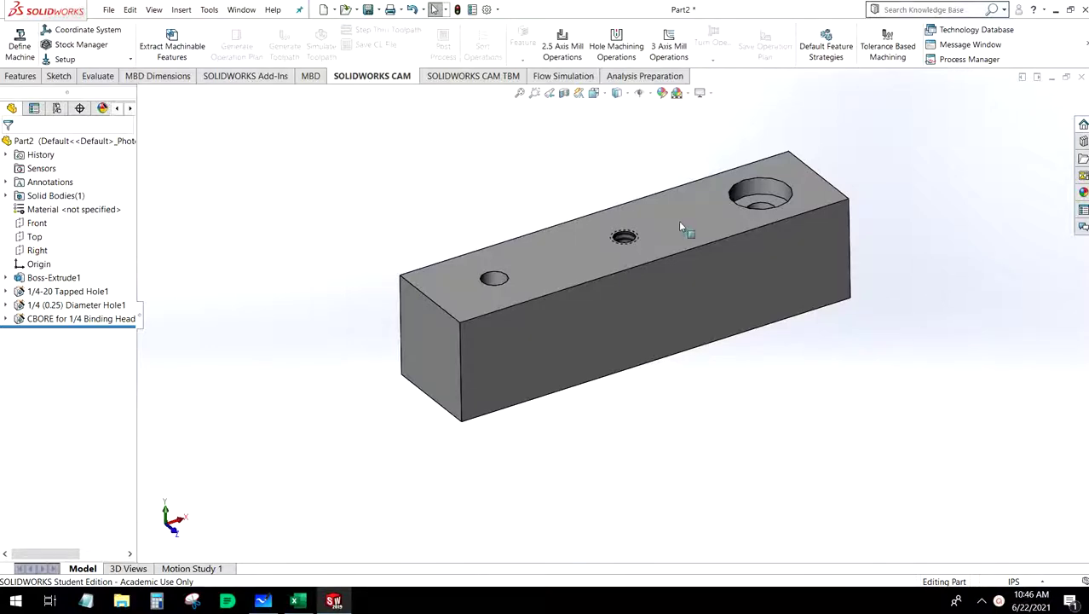
middle_click_drag(678, 221, 499, 315)
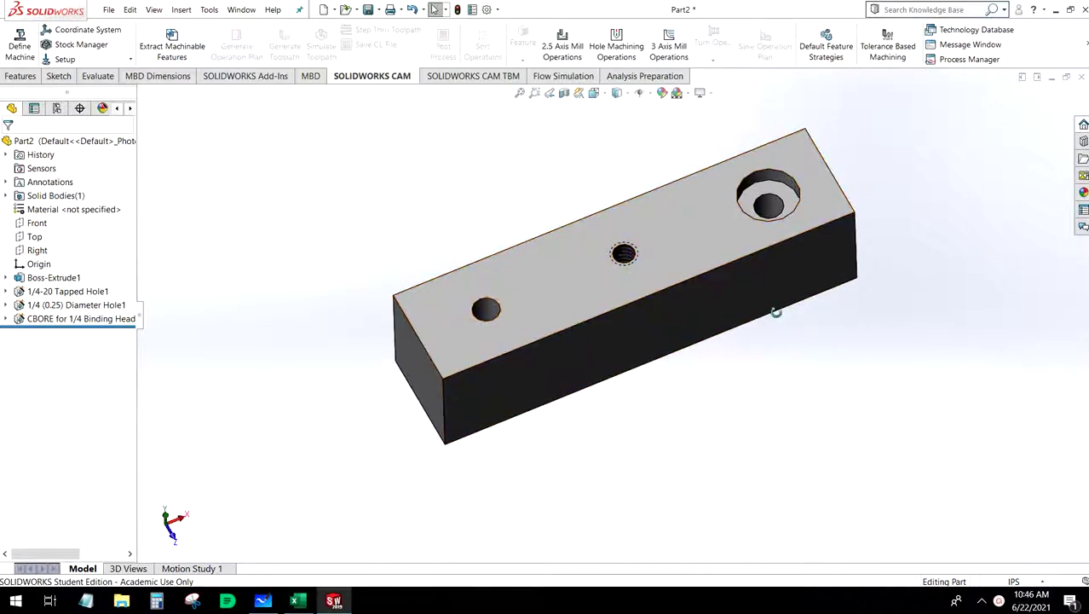
middle_click_drag(776, 358, 771, 321)
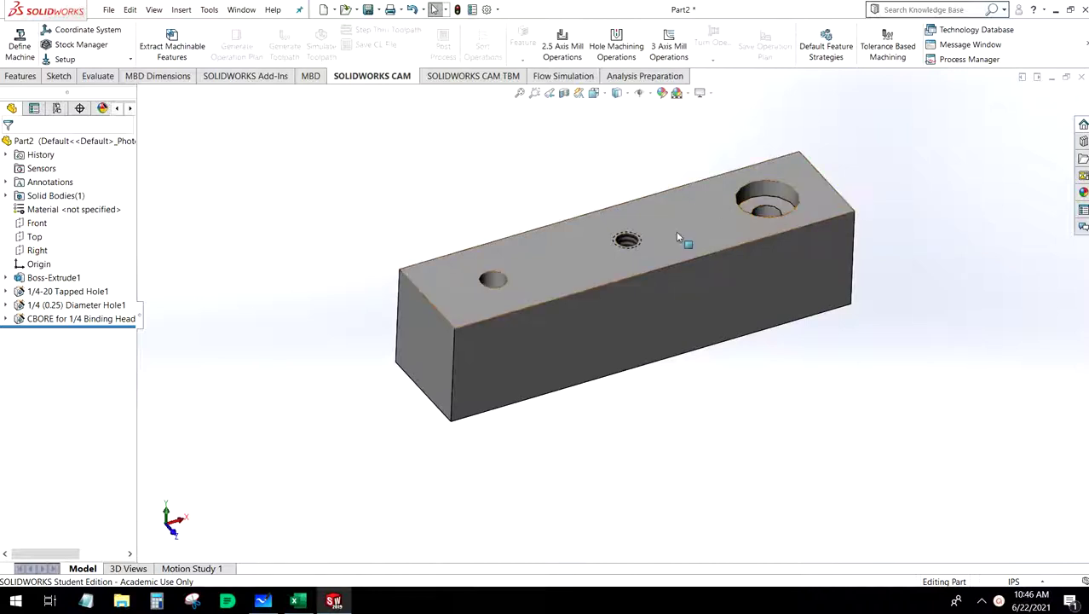
middle_click_drag(634, 370, 651, 366)
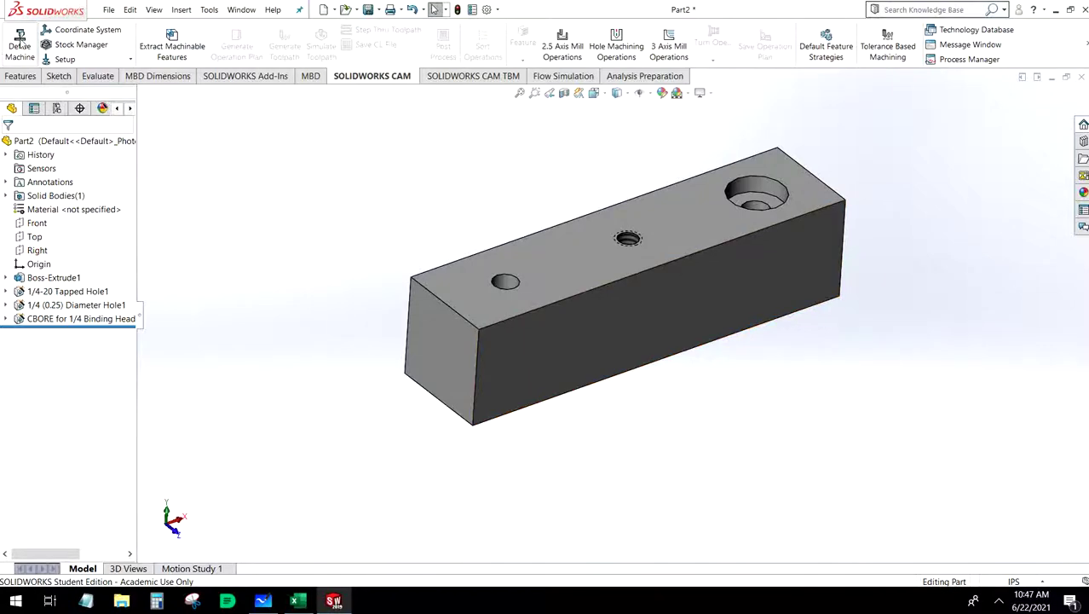
Step: Review the post processor and tool crib of the Mill - Inch machine and accept the machine definition
left_click(19, 43)
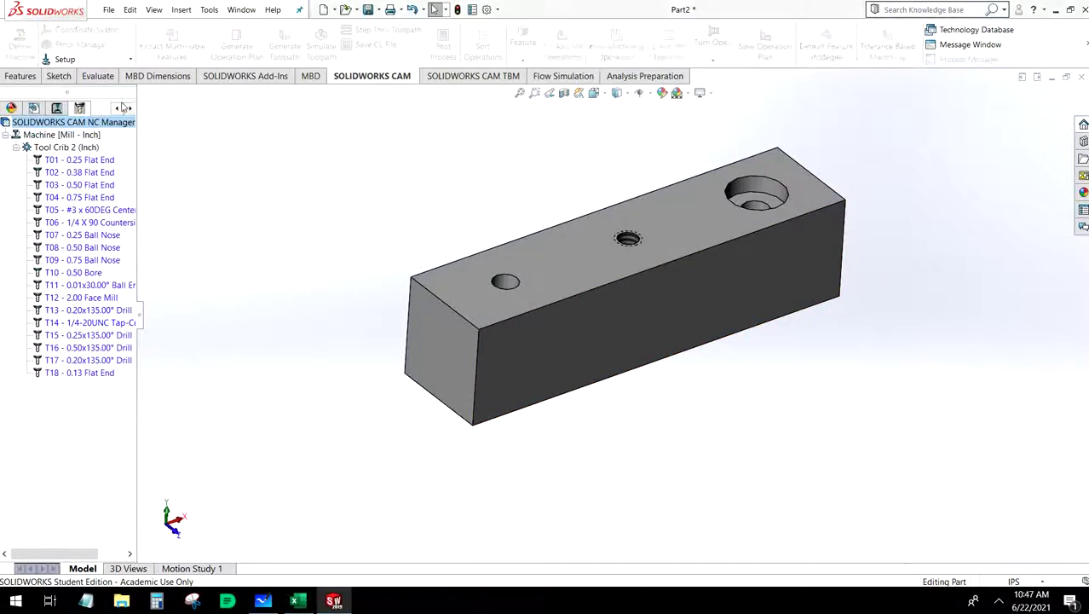
left_click(387, 88)
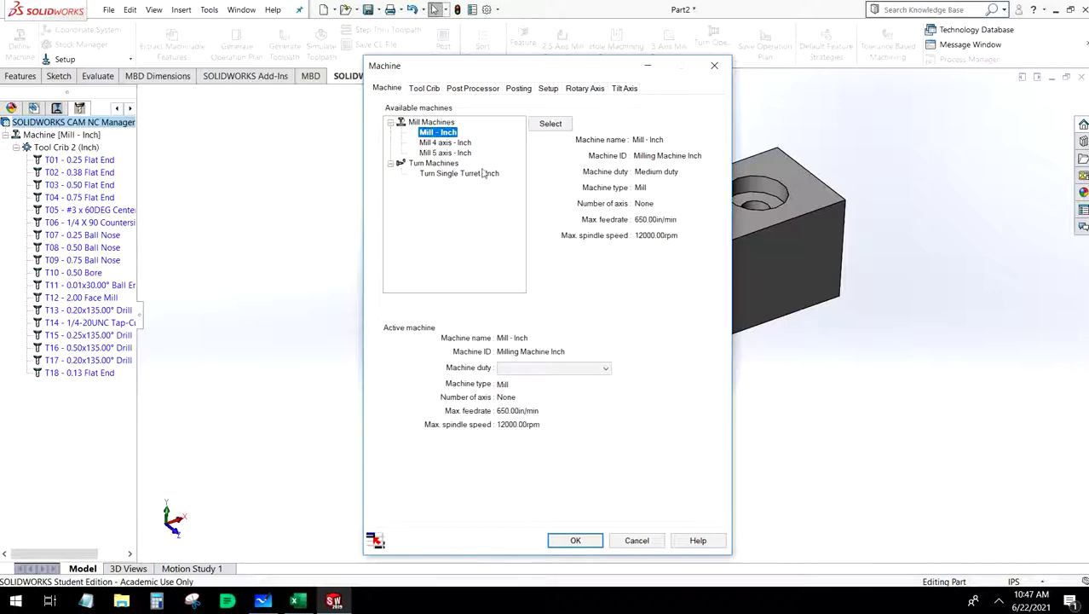
left_click(450, 90)
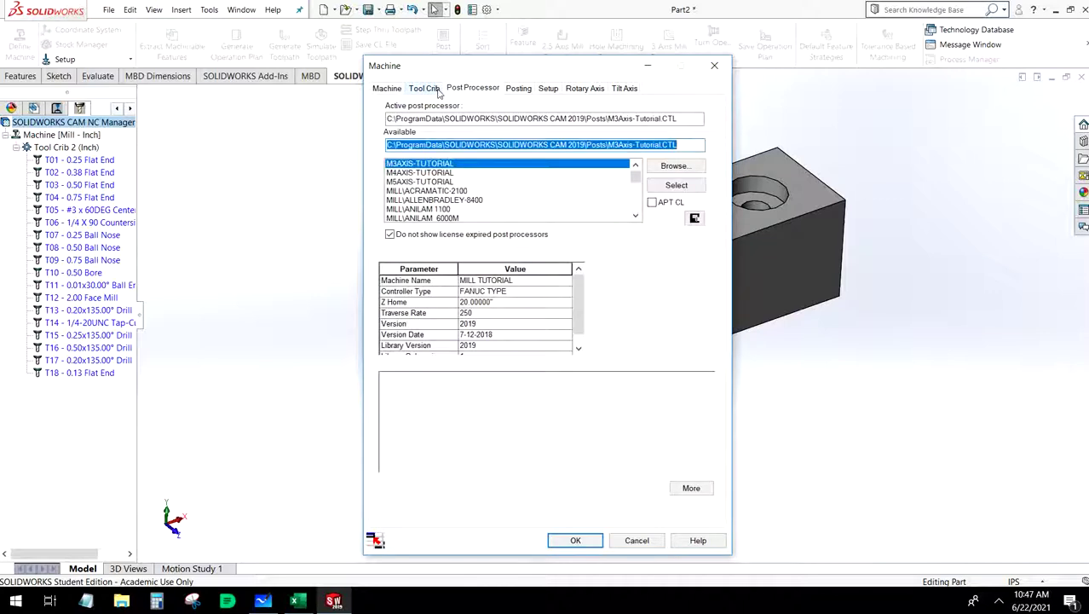
left_click(434, 90)
left_click(577, 539)
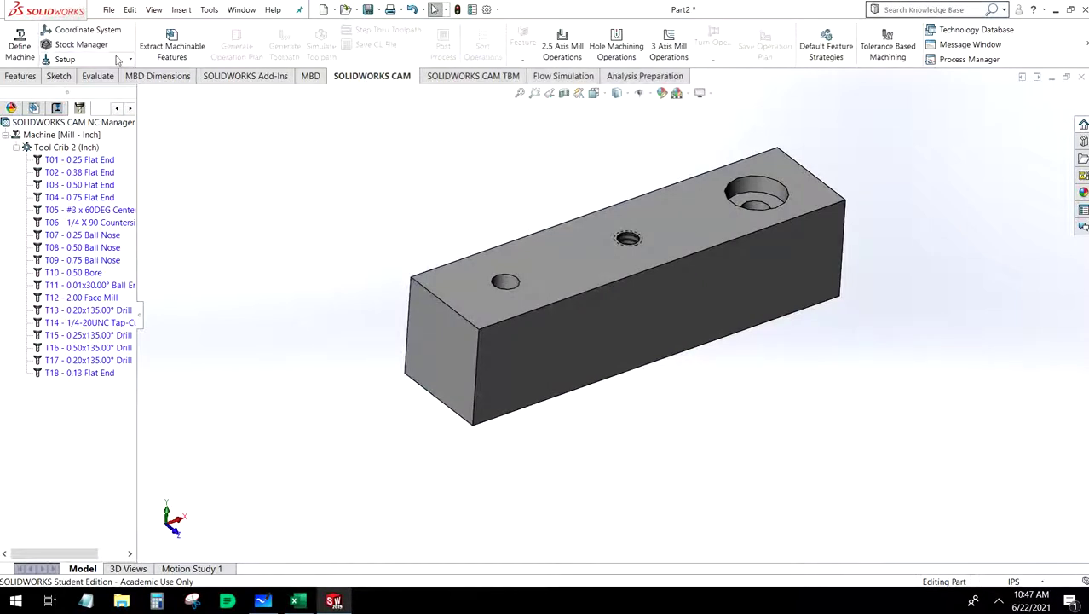
Step: Start a user-defined fixture coordinate system with its origin on the stock bounding box vertex at the block's upper corner beside the counterbore
left_click(106, 32)
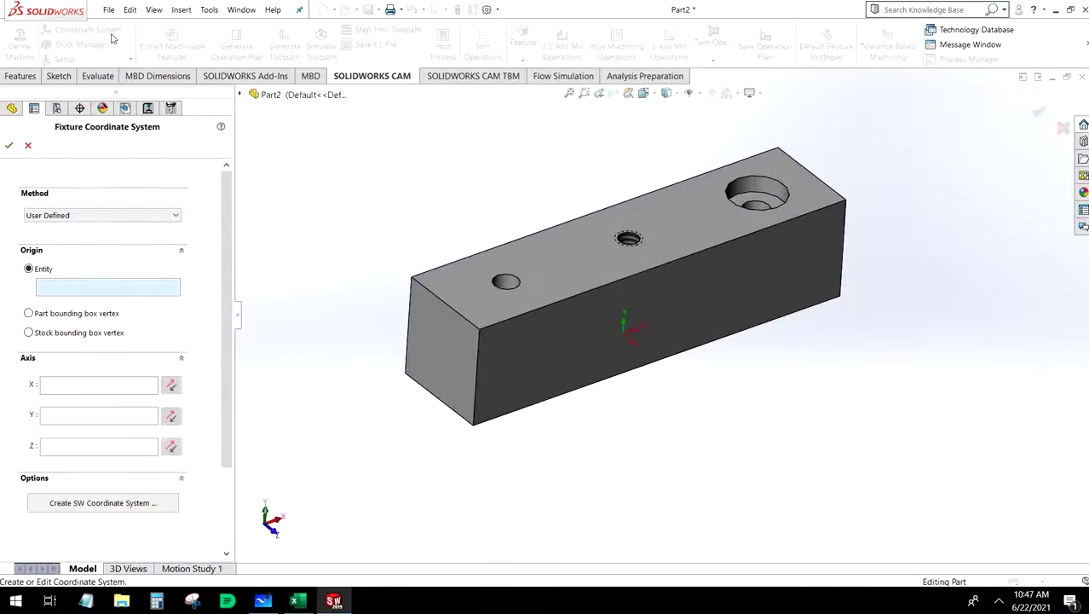
left_click(74, 334)
left_click(846, 201)
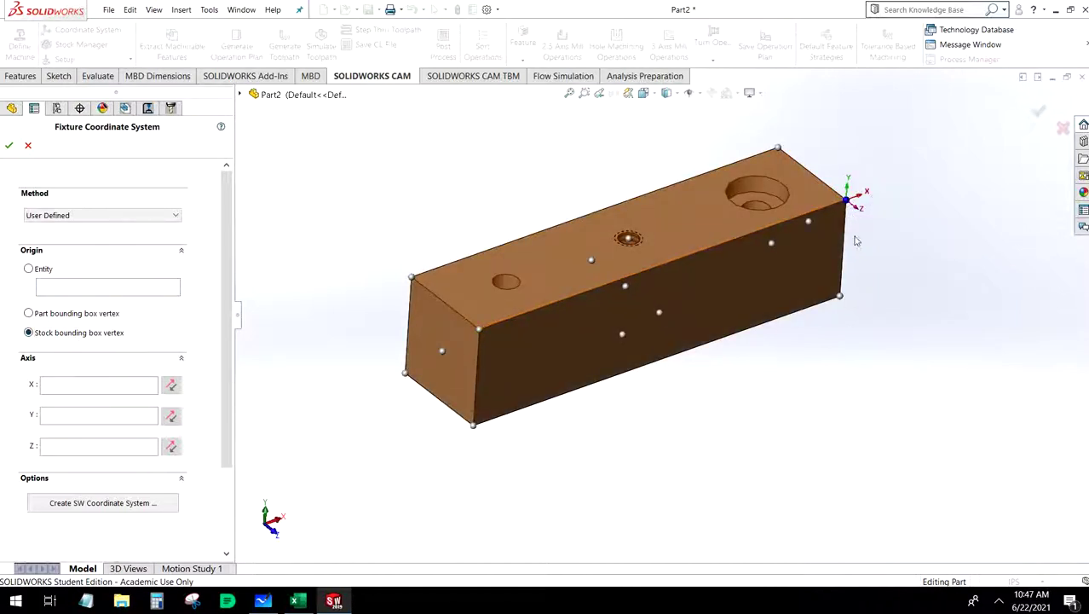
Step: Align the coordinate system's X axis with the block's long front top edge and Y with the short top edge by the counterbore, and accept it
left_click(91, 385)
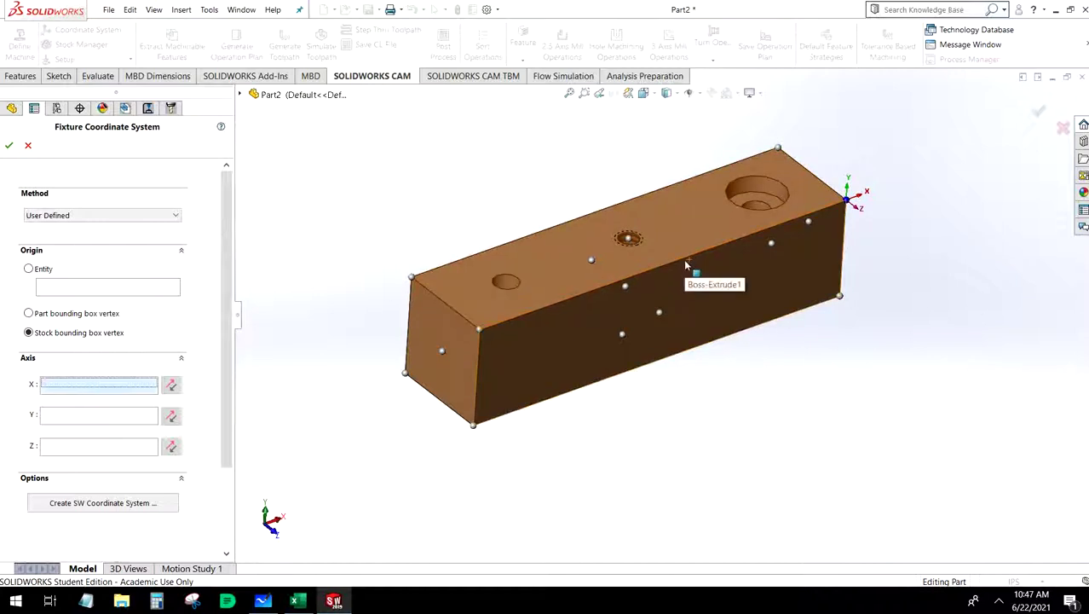
left_click(683, 263)
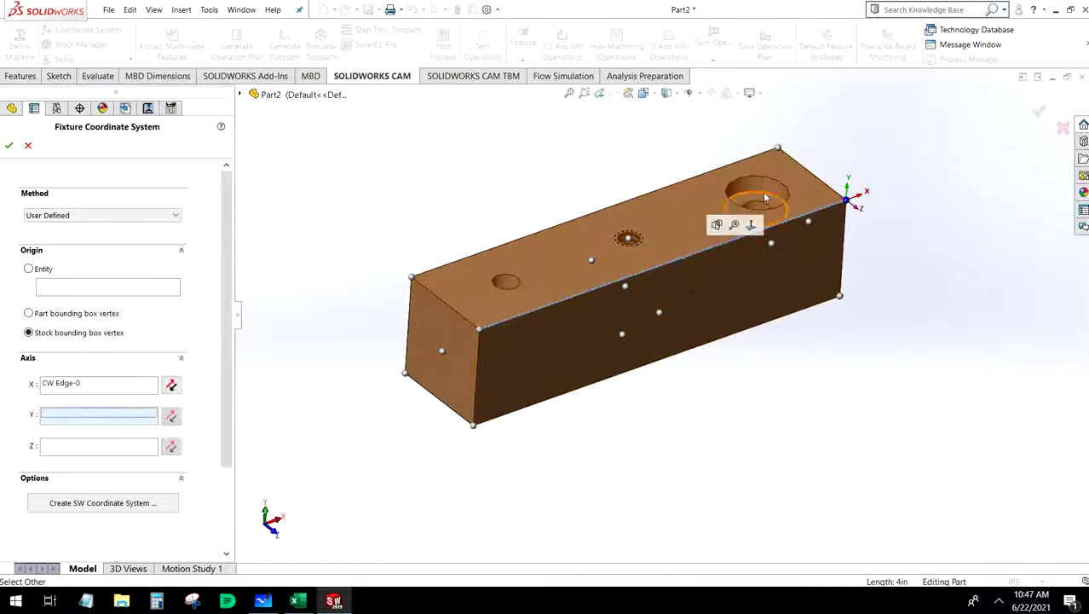
left_click(803, 173)
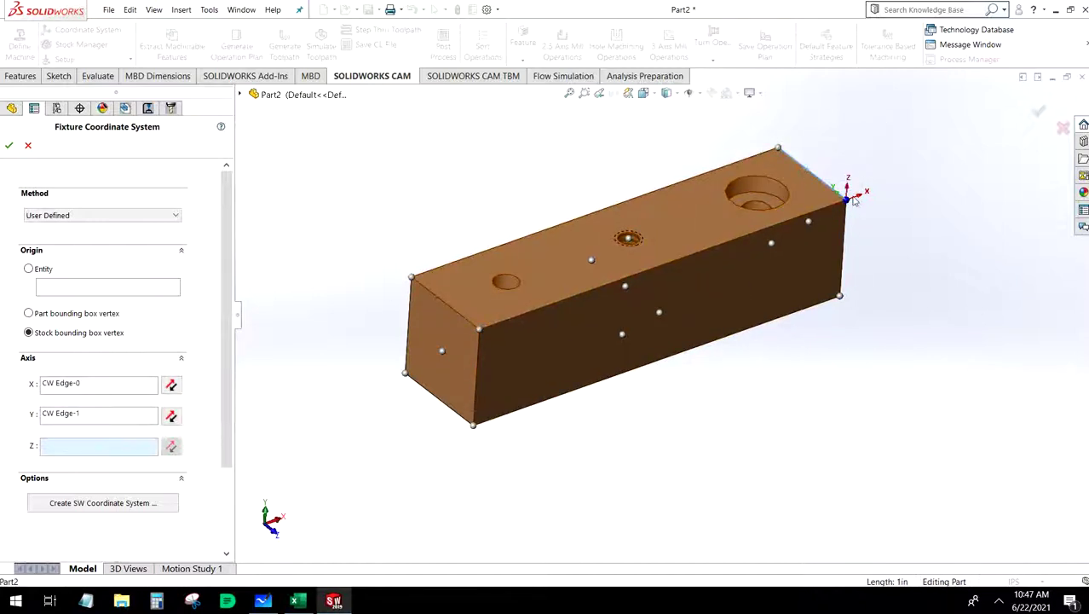
scroll(806, 175, "down", 3)
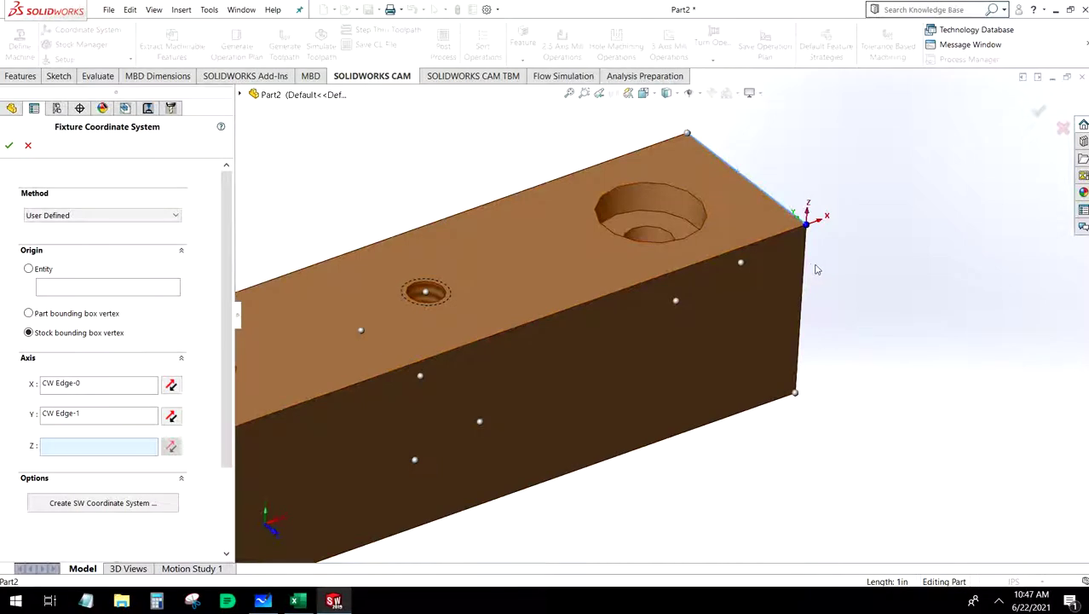
middle_click_drag(813, 269, 696, 410)
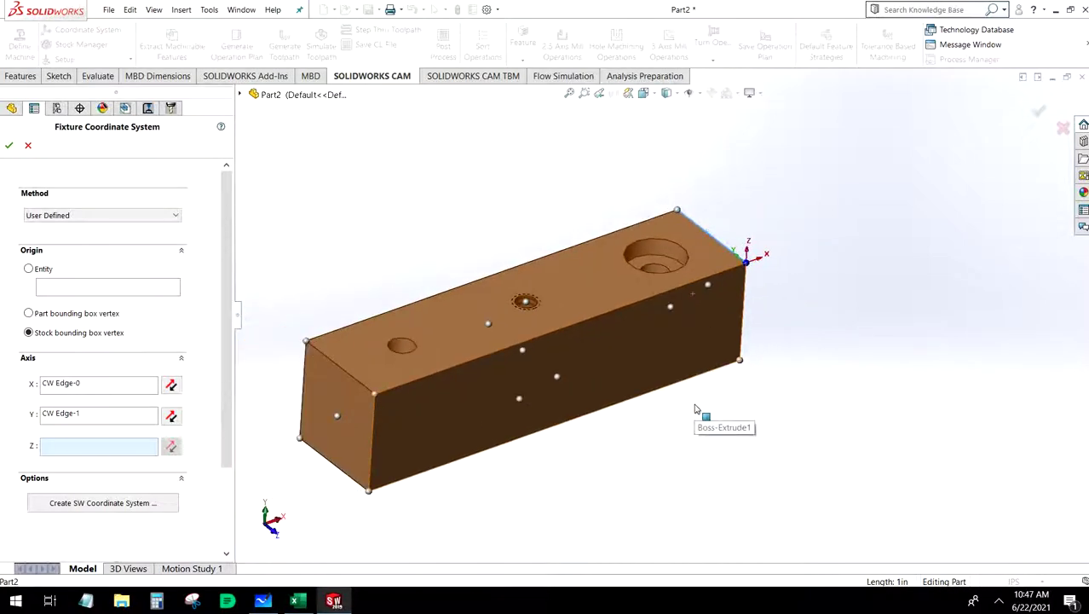
left_click(9, 145)
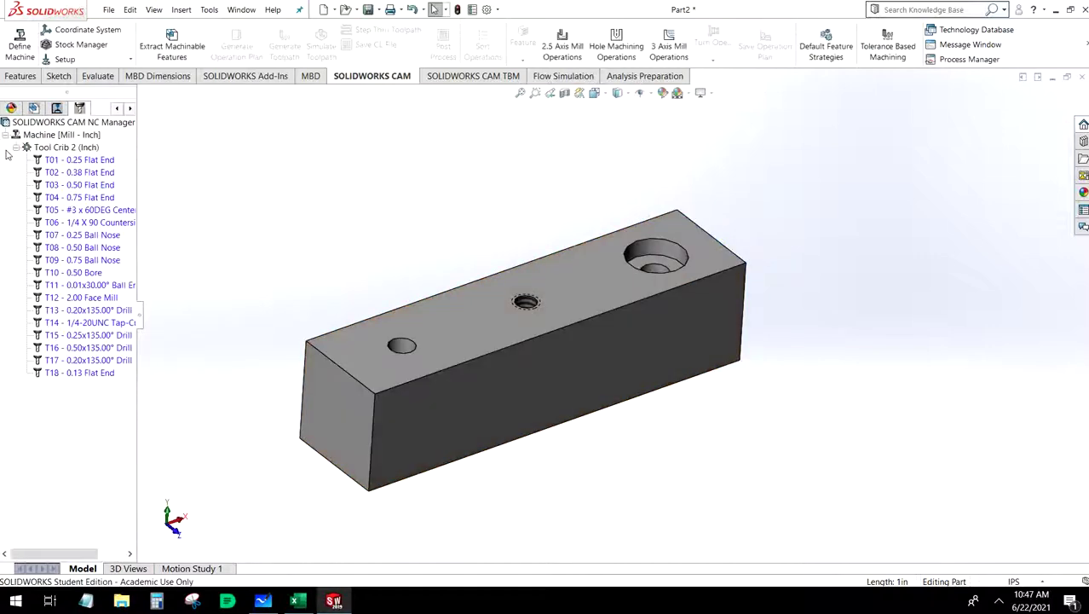
Step: Accept a bounding-box stock in 6061-T6 aluminium with zero offsets on all sides
left_click(65, 53)
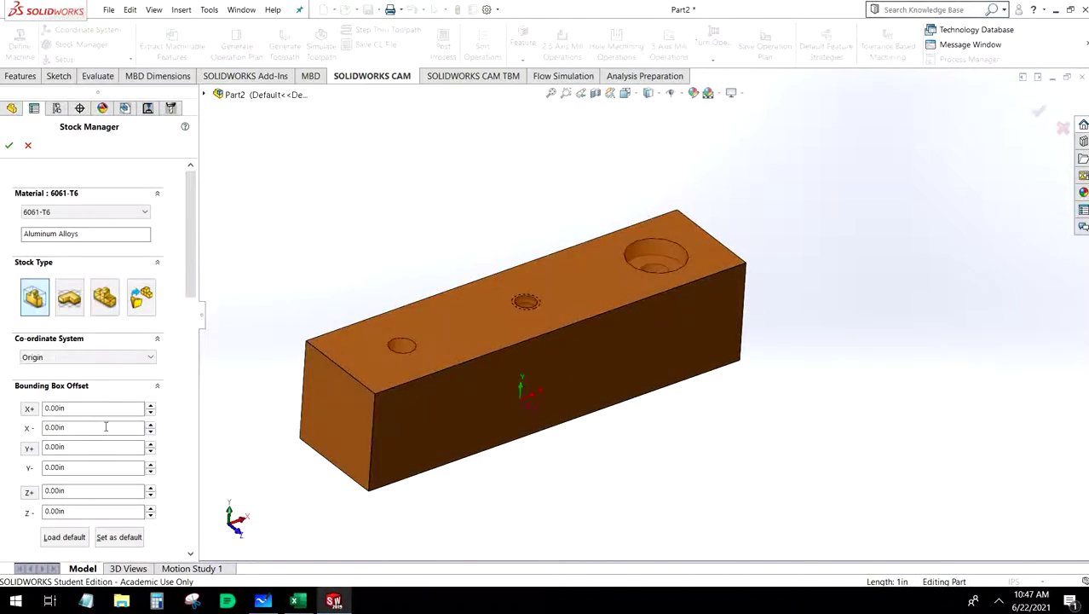
scroll(111, 419, "down", 3)
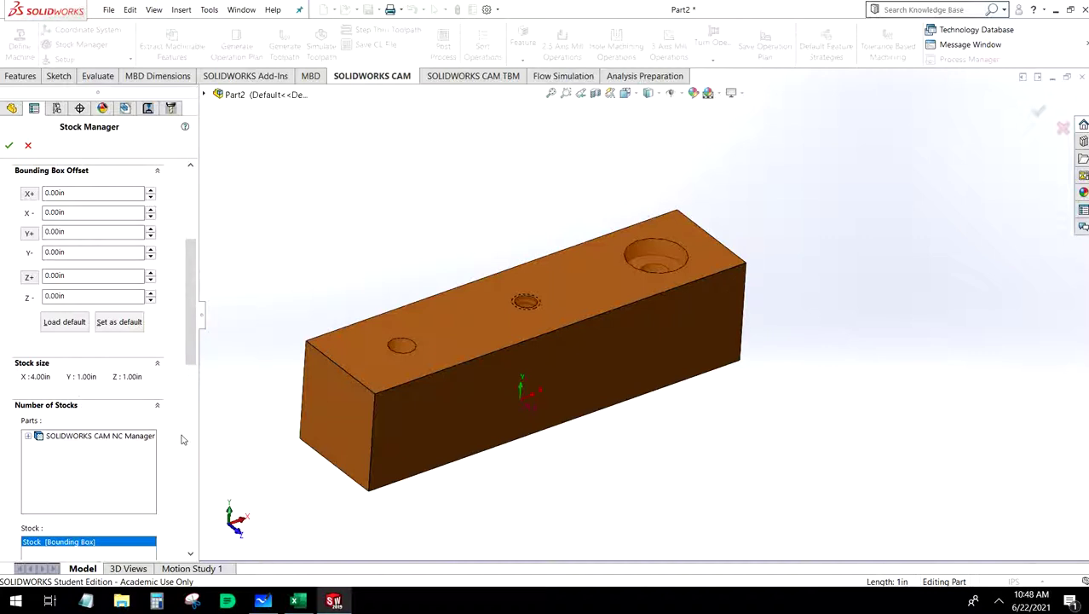
left_click(9, 145)
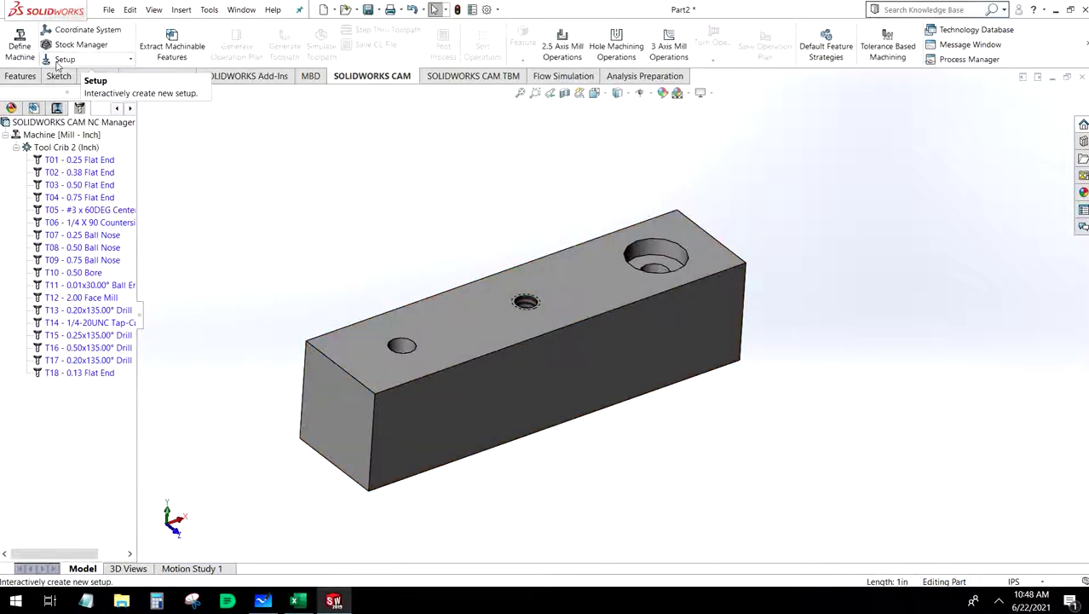
Step: Create a mill setup on the block's top face and extract the machinable features
left_click(57, 61)
left_click(64, 72)
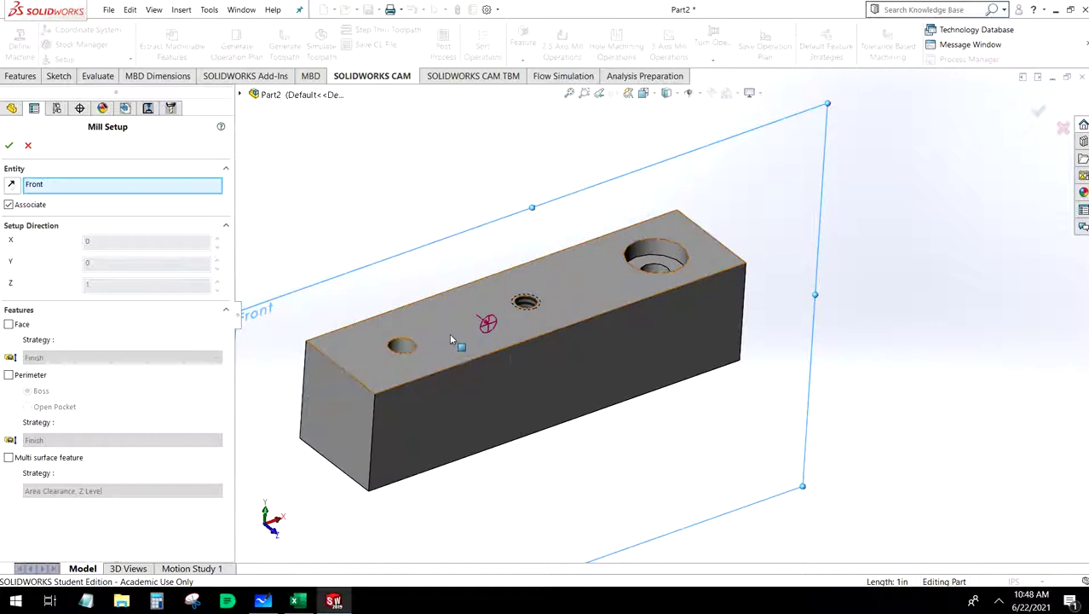
left_click(452, 339)
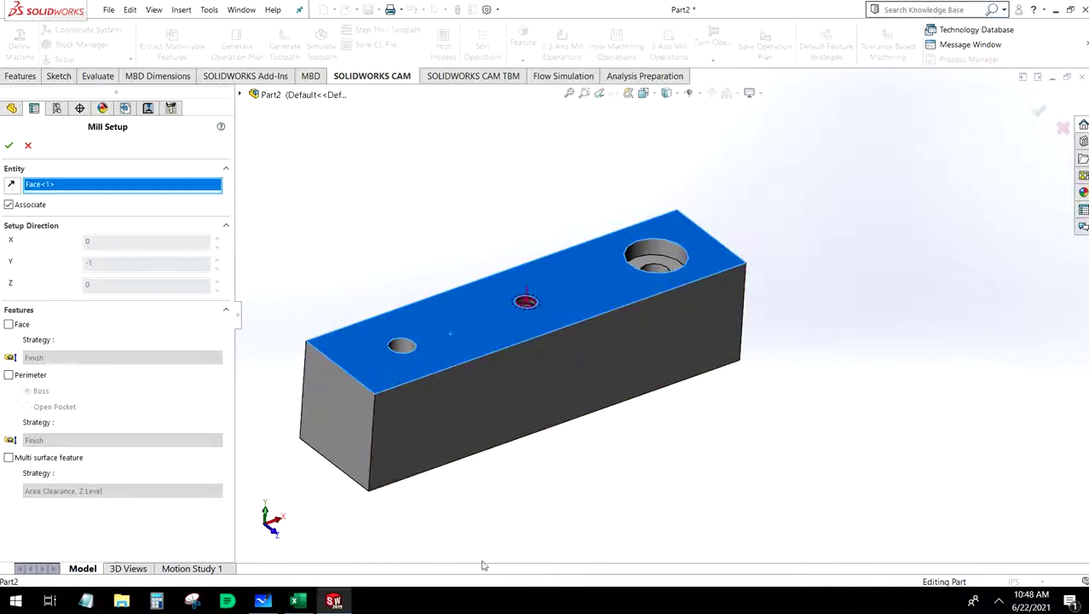
left_click(9, 147)
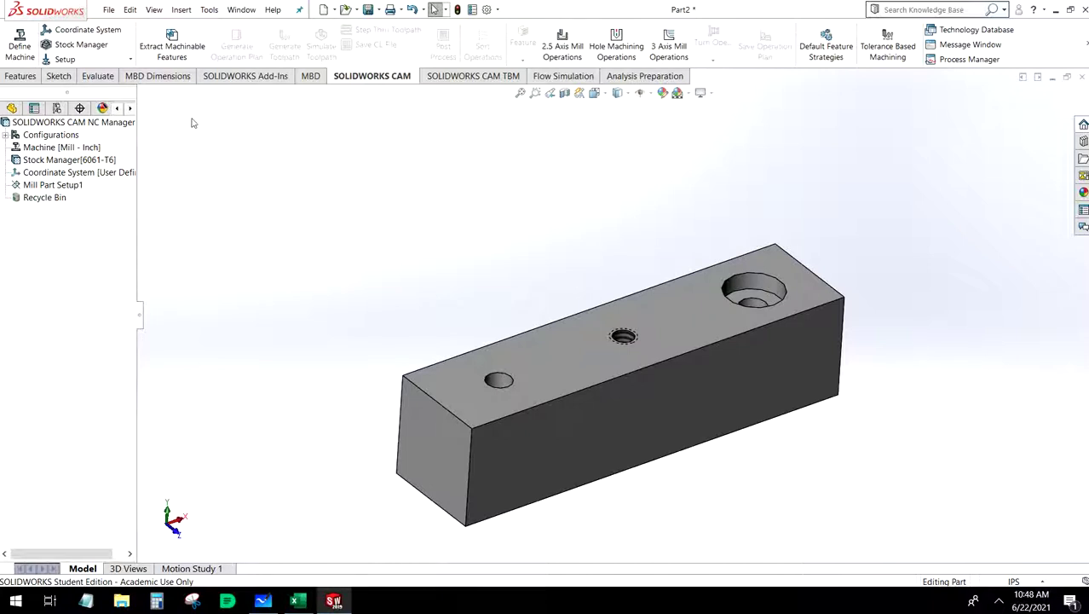
left_click(171, 49)
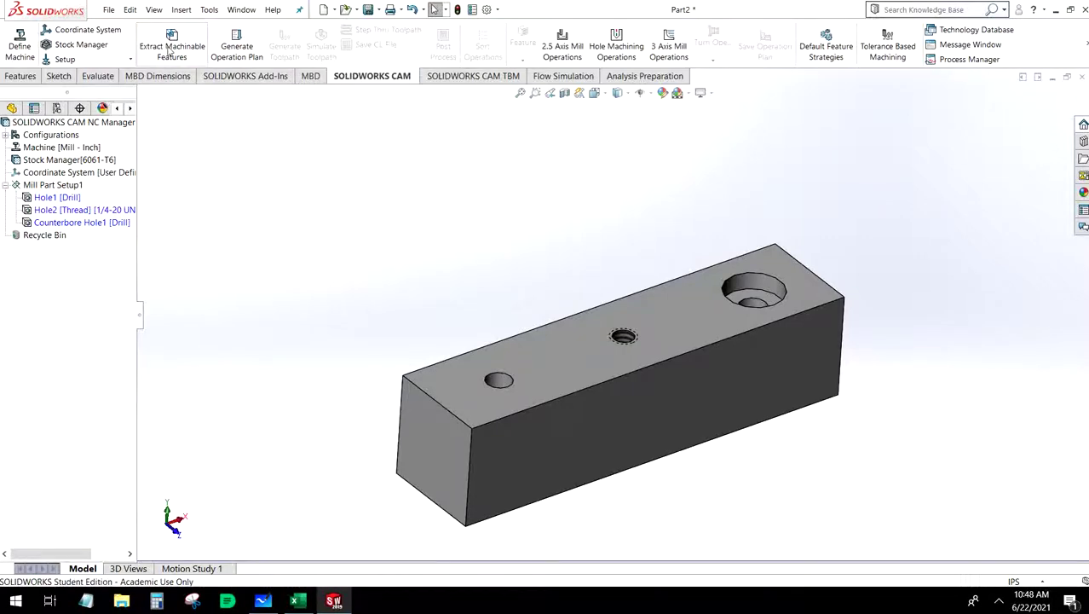
Step: Generate the operation plan and toolpaths for the extracted hole features and preview the individual operations
left_click(221, 48)
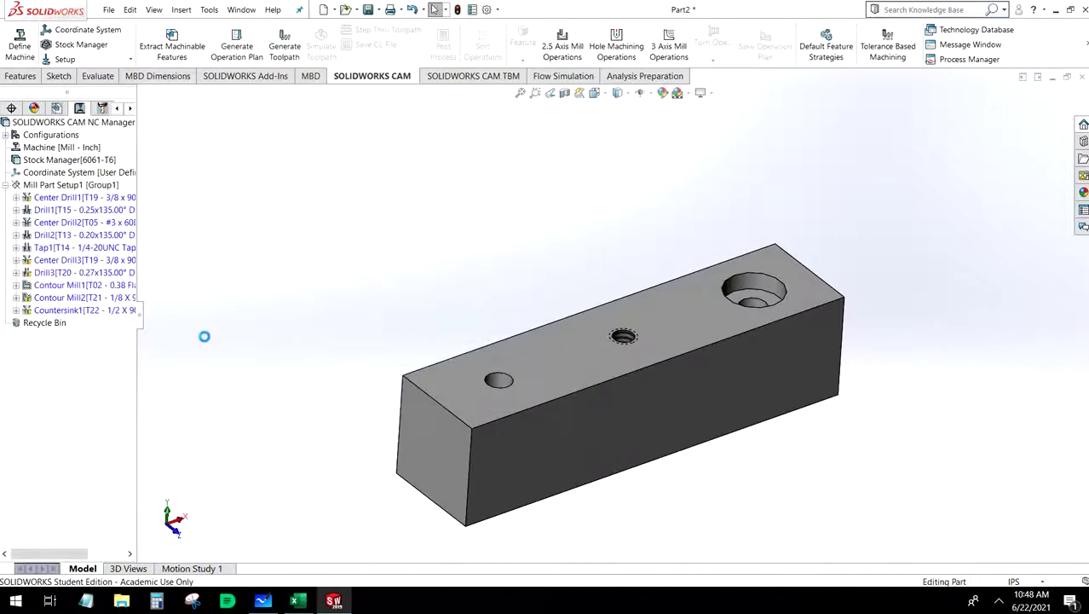
left_click(284, 43)
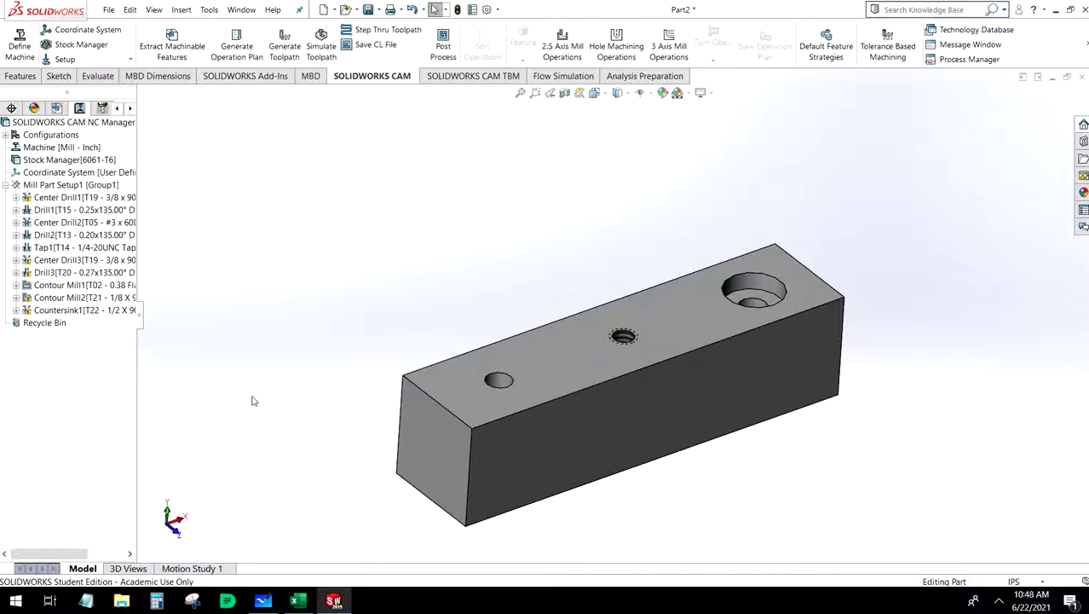
mouse_move(91, 227)
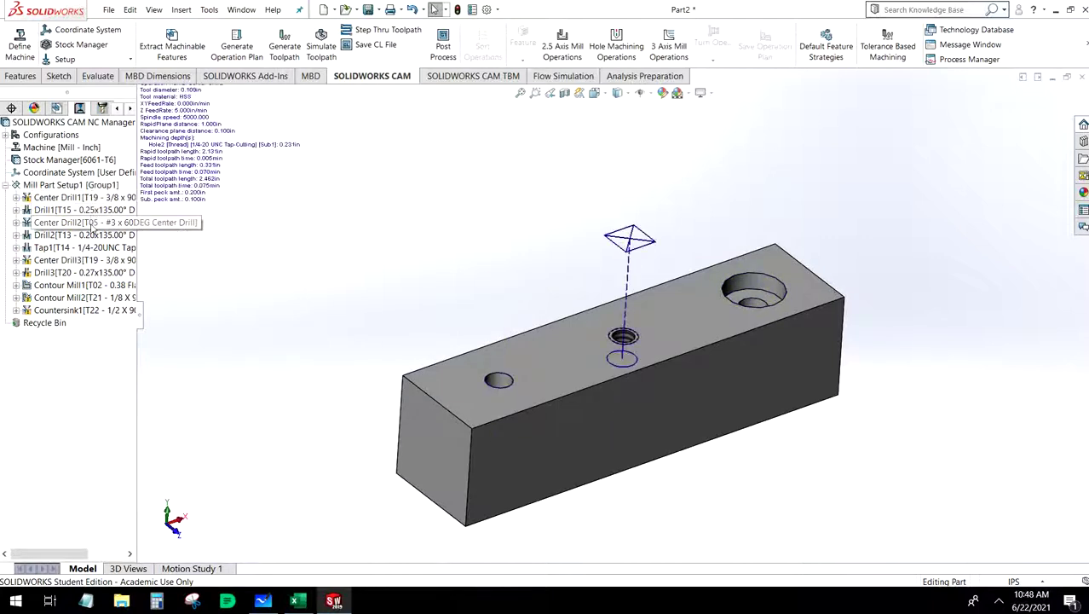
mouse_move(91, 274)
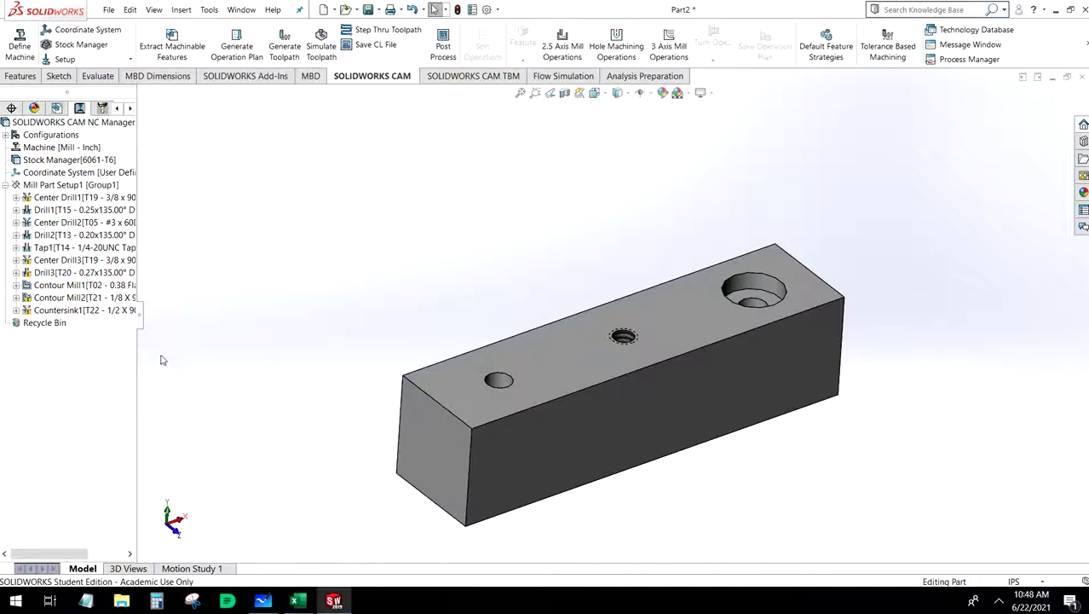
mouse_move(94, 198)
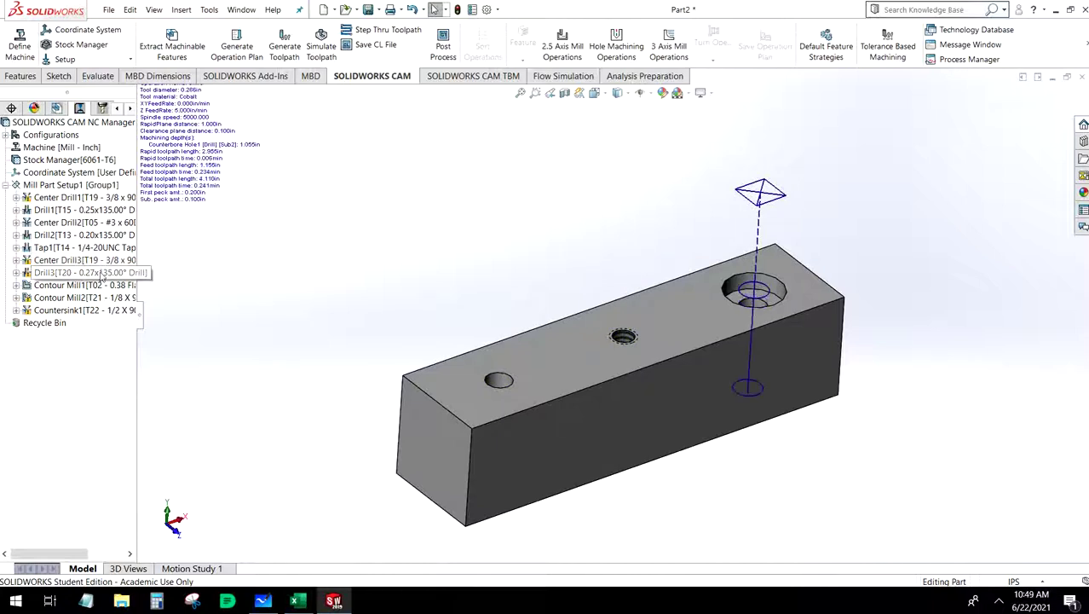
mouse_move(94, 312)
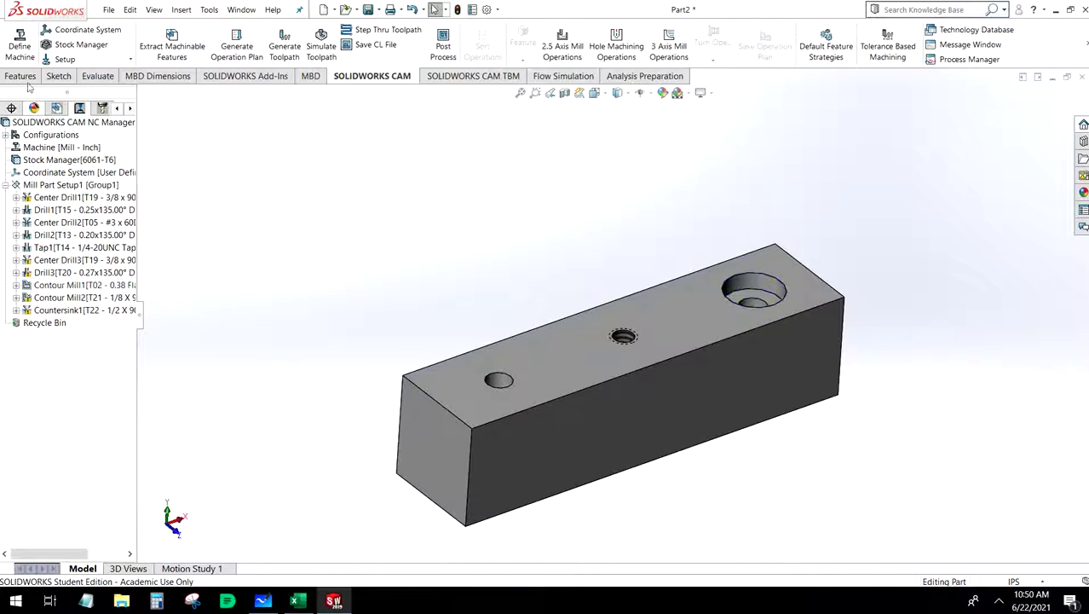
Step: Delete Mill Part Setup1 with all its generated operations from the operation tree
right_click(59, 185)
left_click(85, 423)
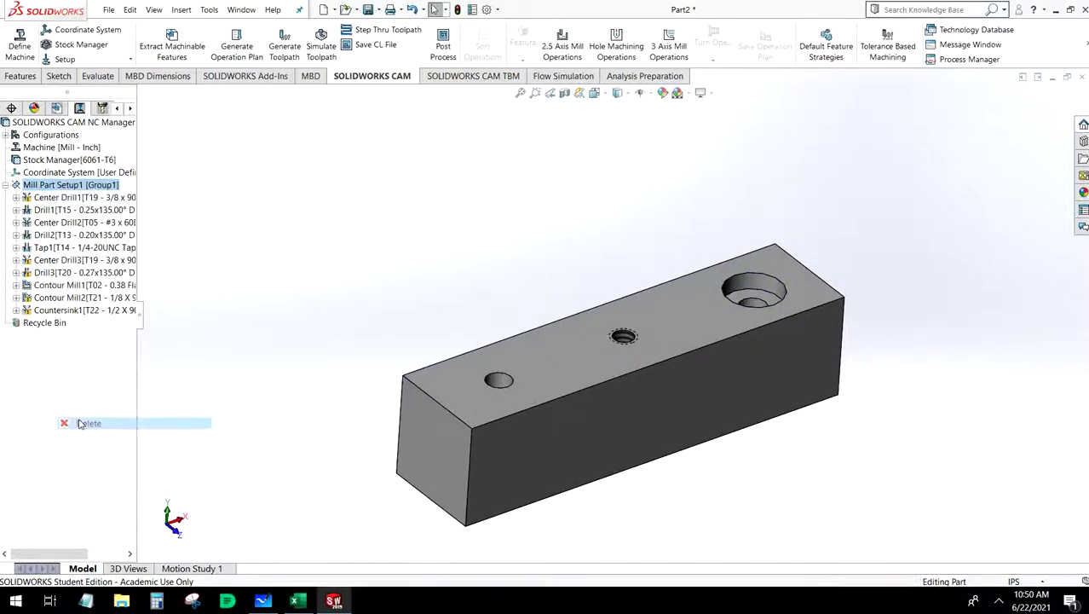
left_click(587, 328)
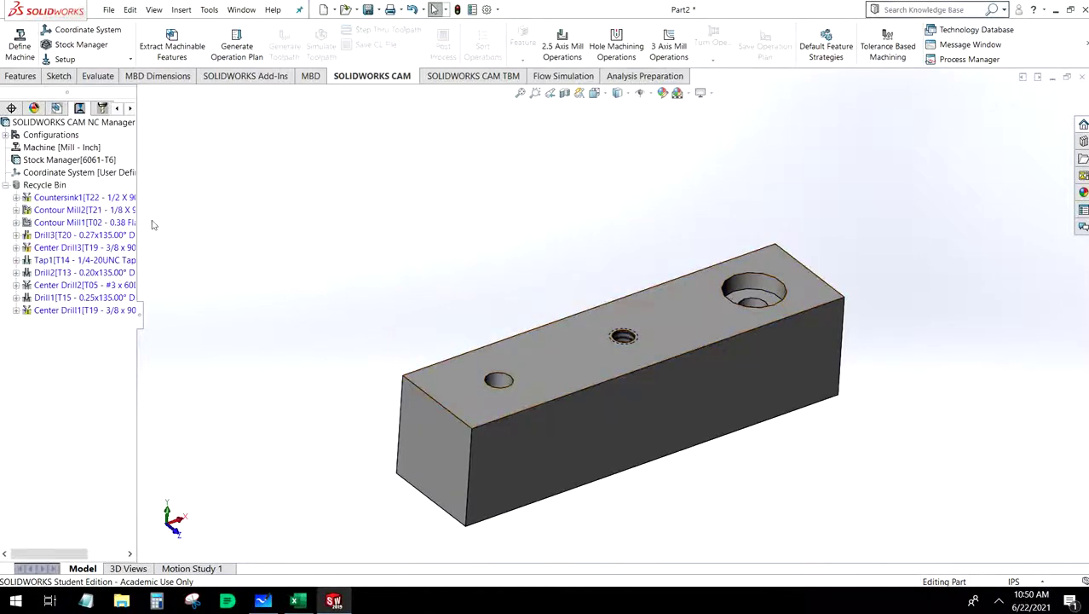
Step: Create another mill setup using the block's top face as its entity
left_click(65, 59)
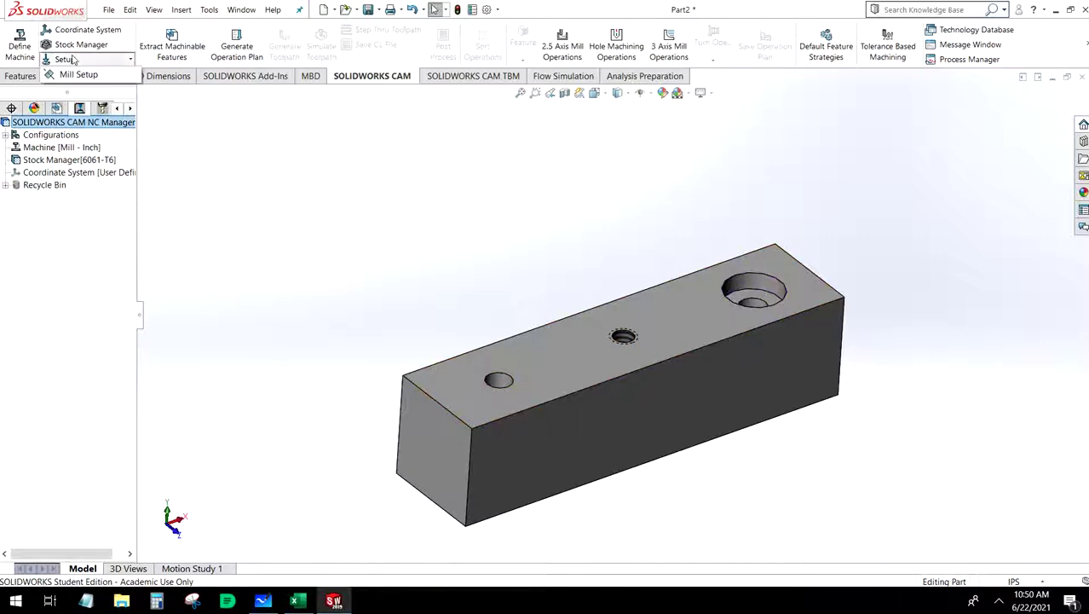
left_click(77, 75)
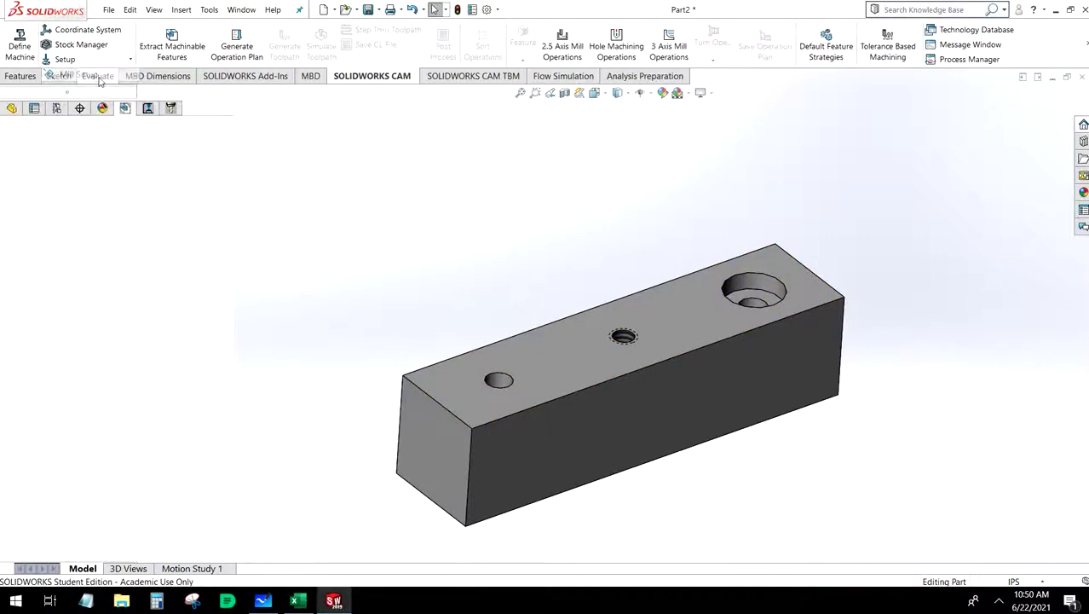
left_click(487, 350)
left_click(9, 147)
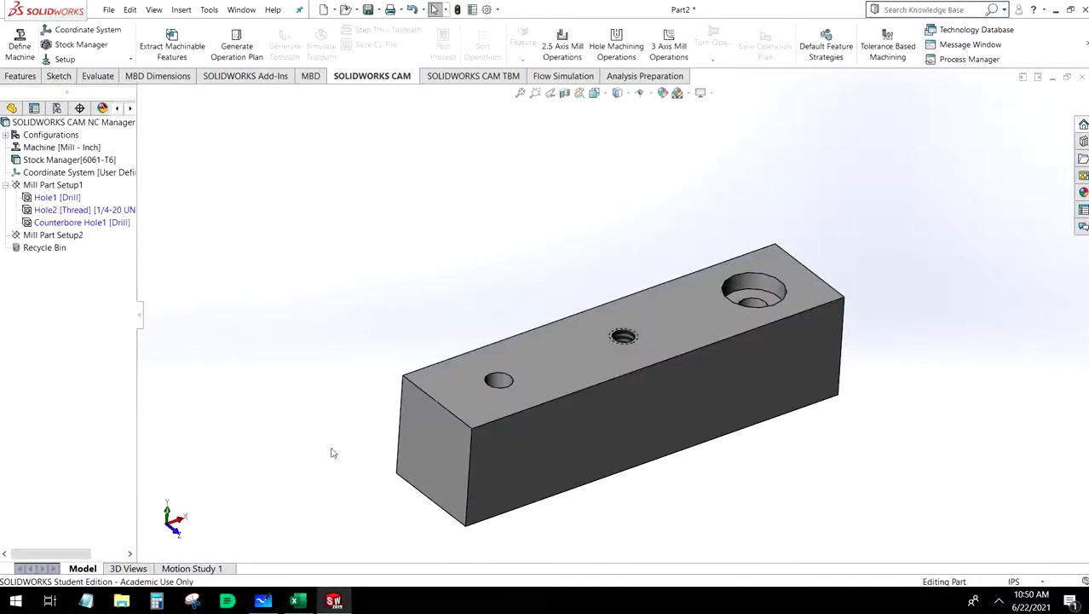
right_click(46, 199)
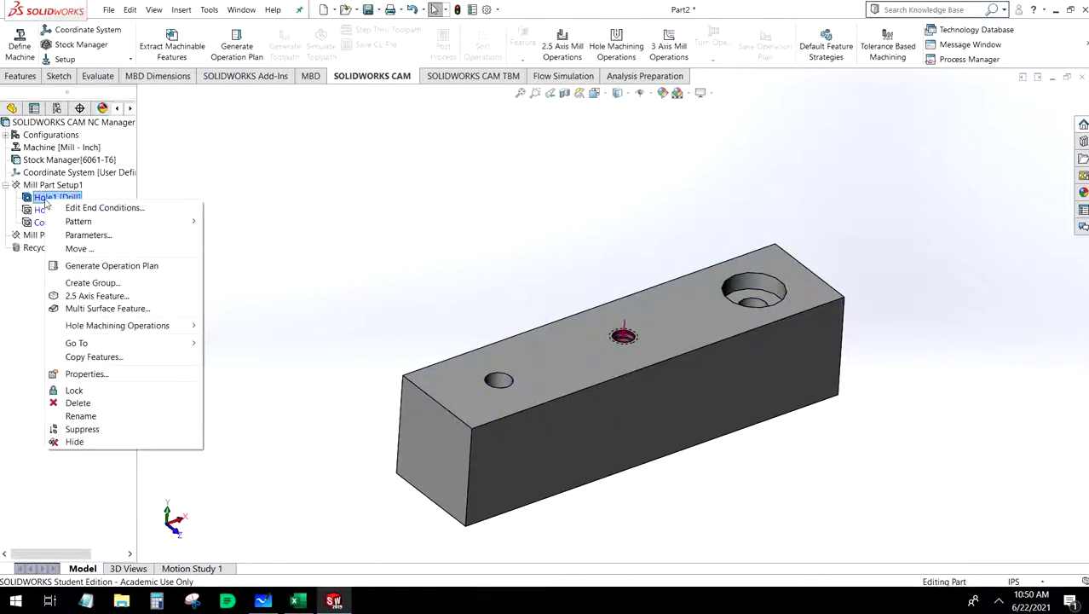
left_click(50, 186)
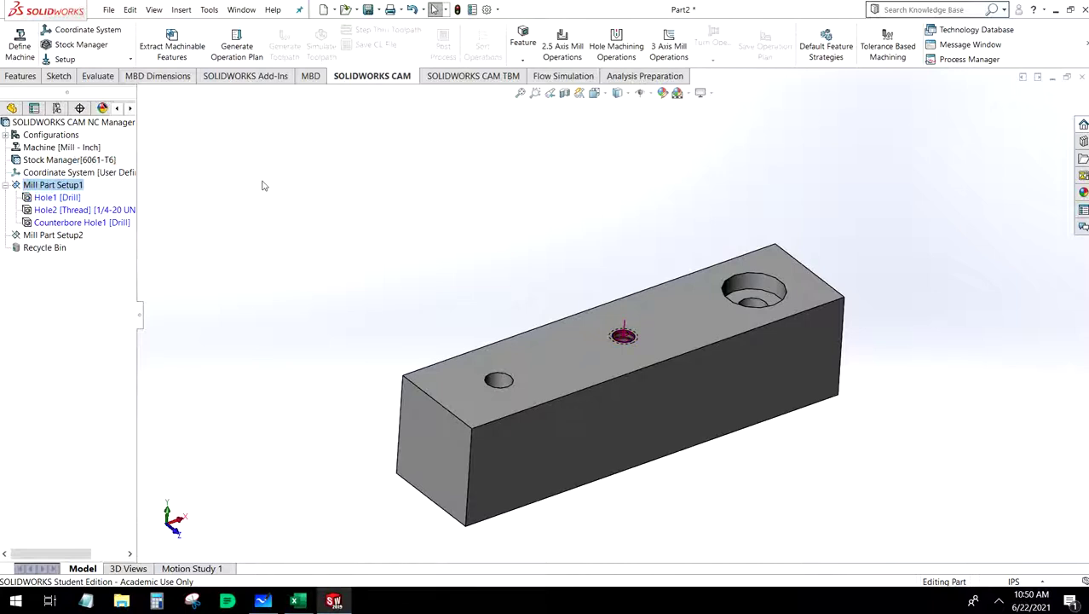
right_click(54, 202)
left_click_drag(54, 202, 43, 237)
Step: Start a 2.5 axis feature in Mill Part Setup2 and select the top edges of the plain, tapped and counterbored holes
right_click(42, 237)
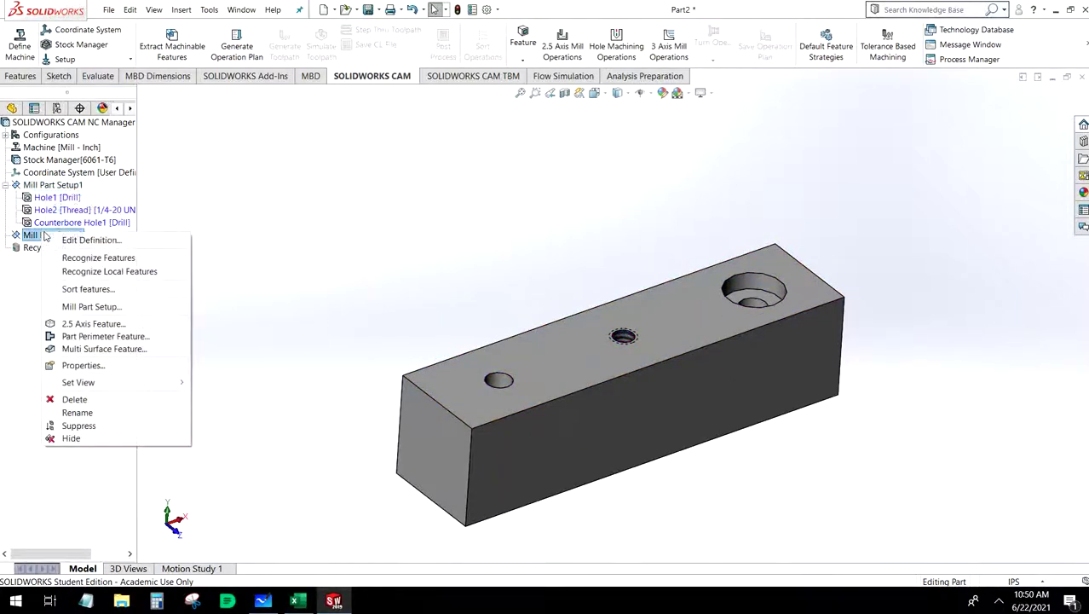
left_click(117, 323)
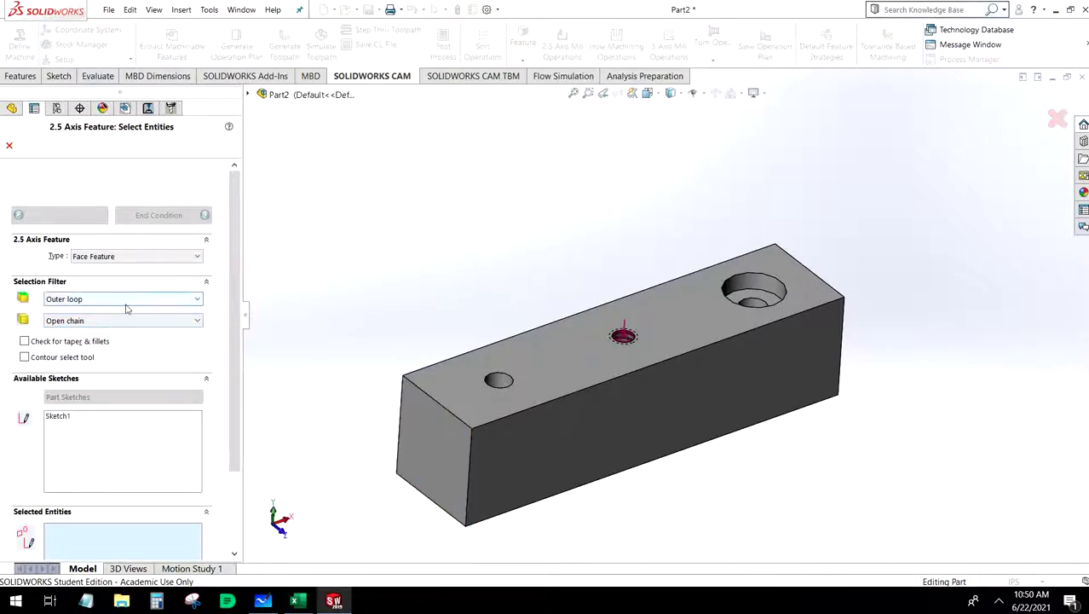
scroll(133, 498, "down", 3)
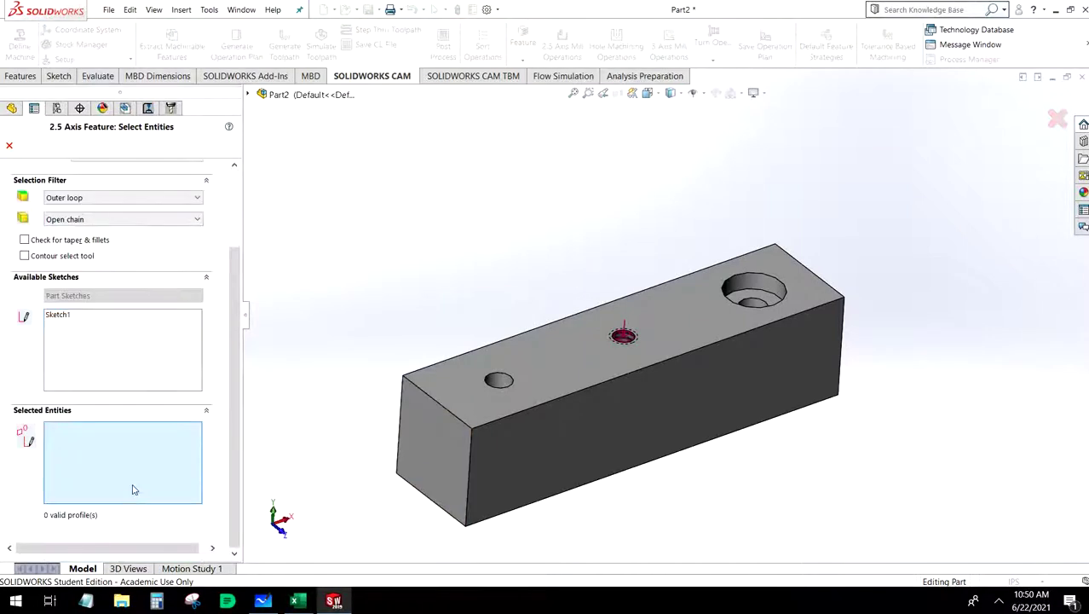
left_click(504, 379)
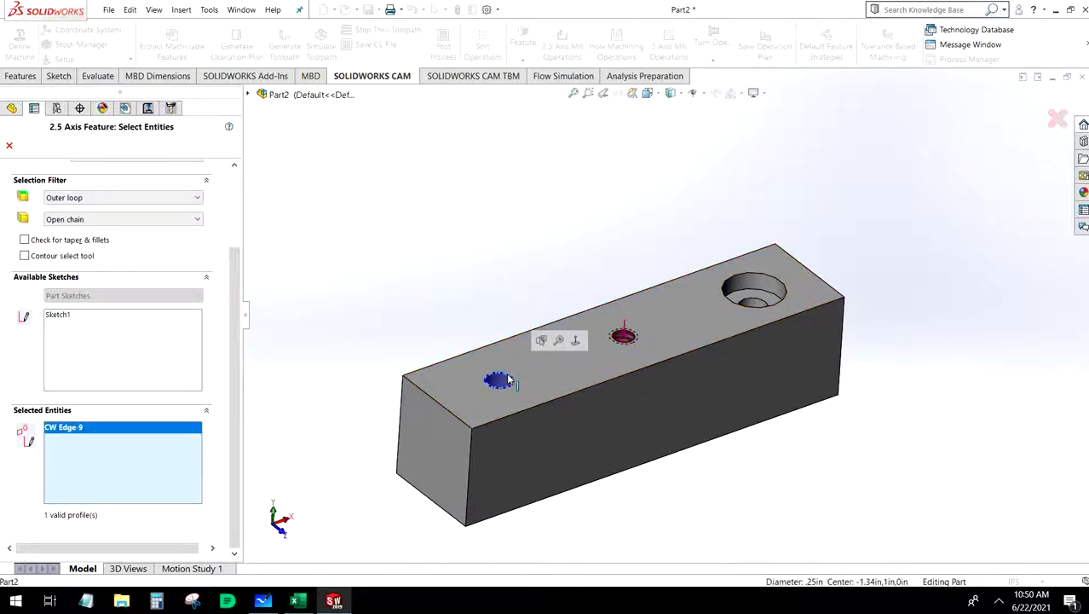
left_click(624, 336)
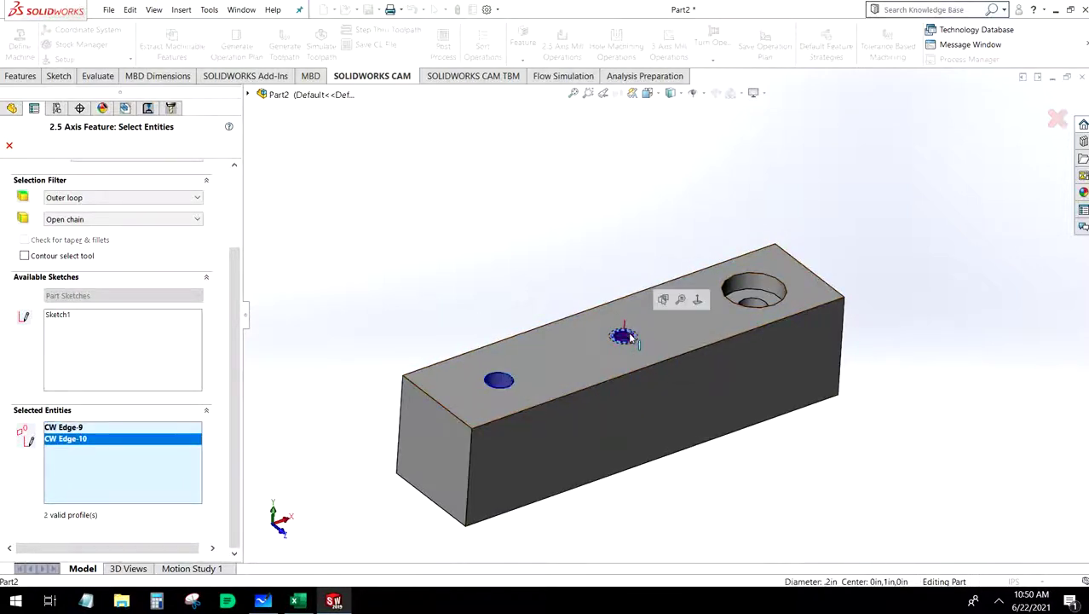
left_click(749, 301)
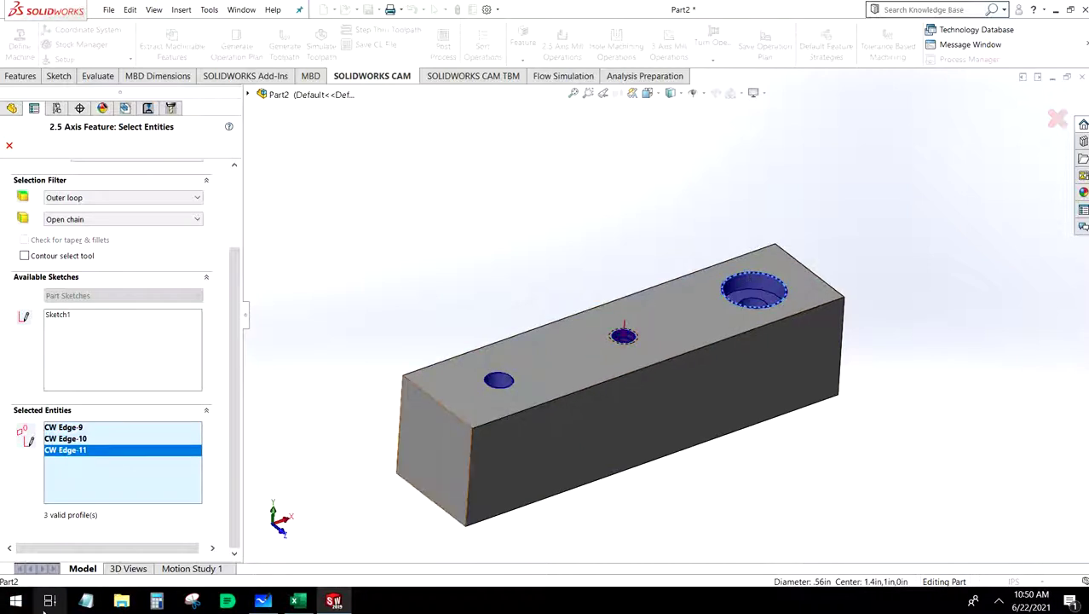
Step: Set the 2.5 axis feature type to Hole and proceed to its end conditions
scroll(236, 183, "up", 3)
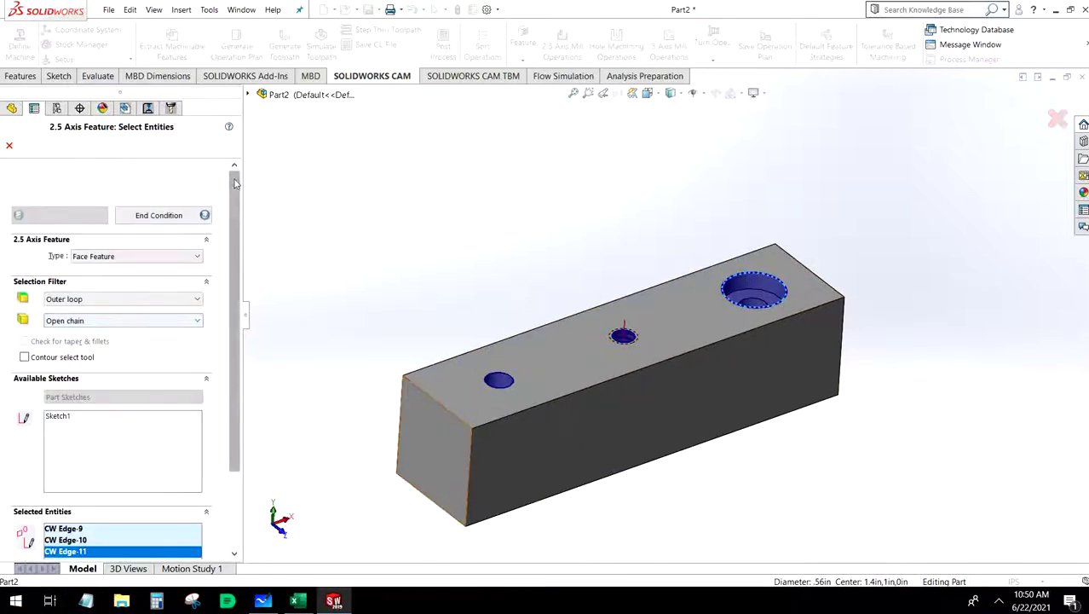
left_click(179, 216)
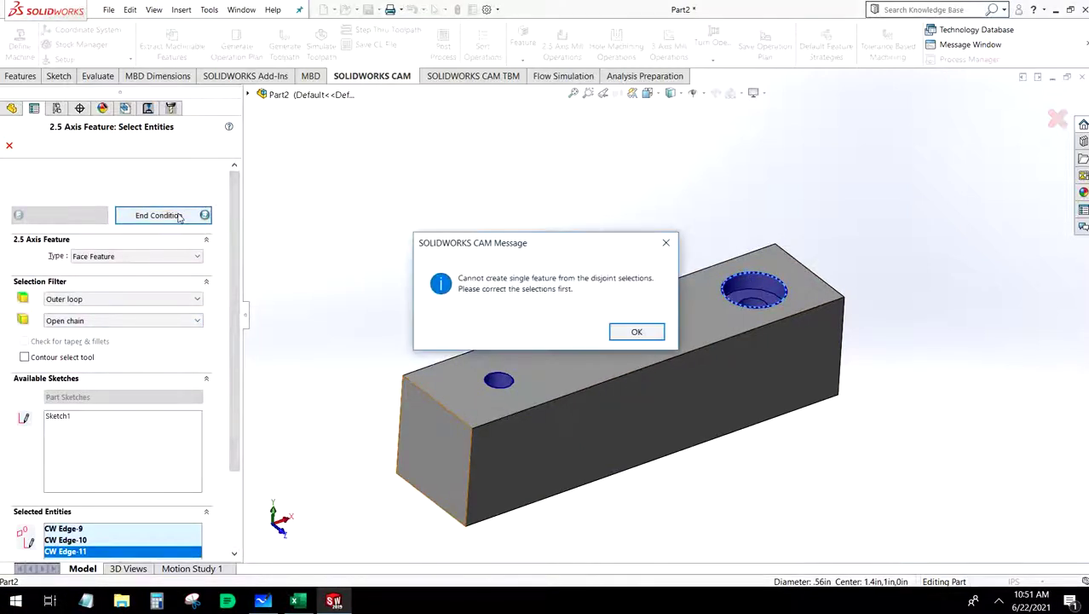
left_click(637, 331)
left_click(156, 256)
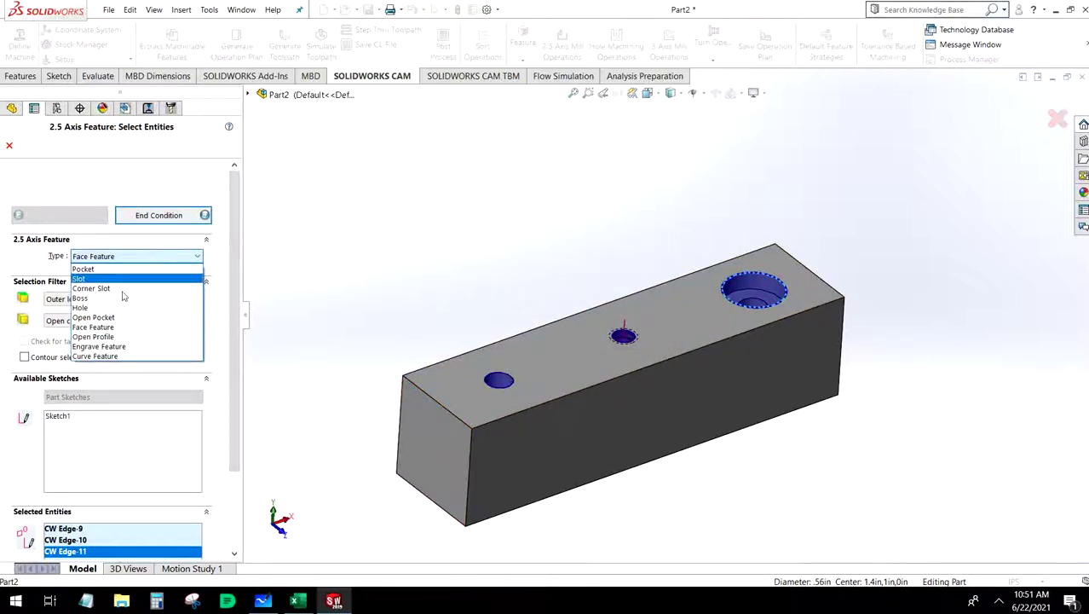
left_click(110, 308)
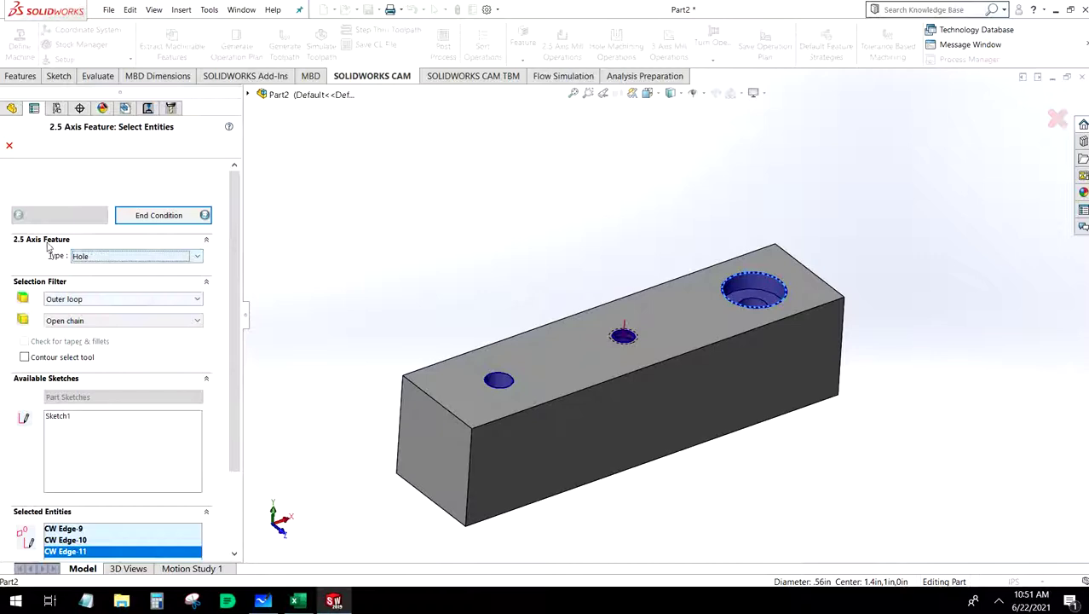
left_click(163, 221)
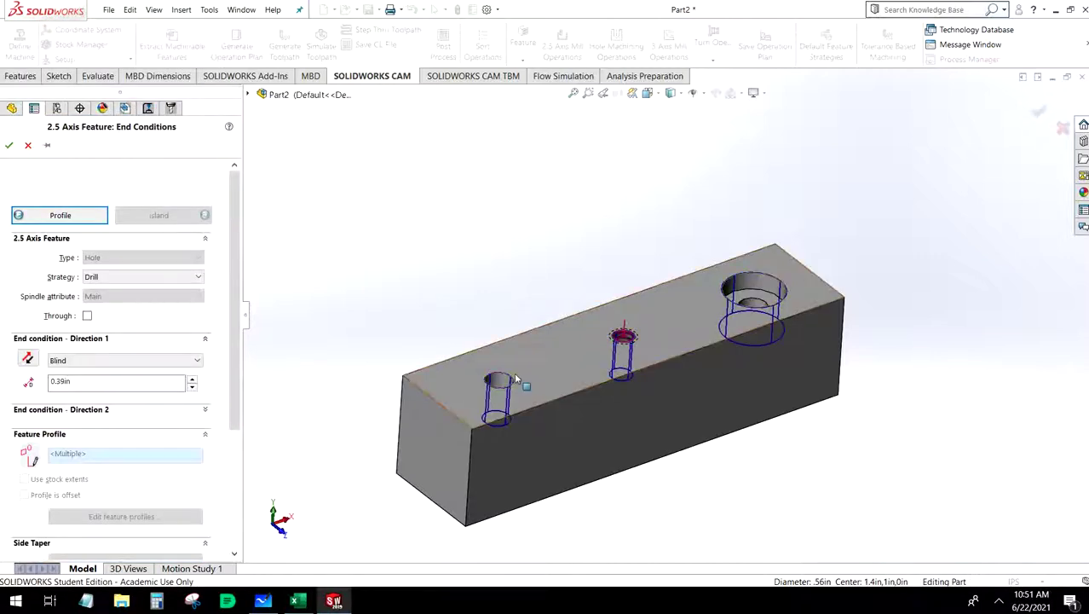
Step: Set the hole features' end condition to Upto Face using the block's bottom face and create them
left_click(107, 359)
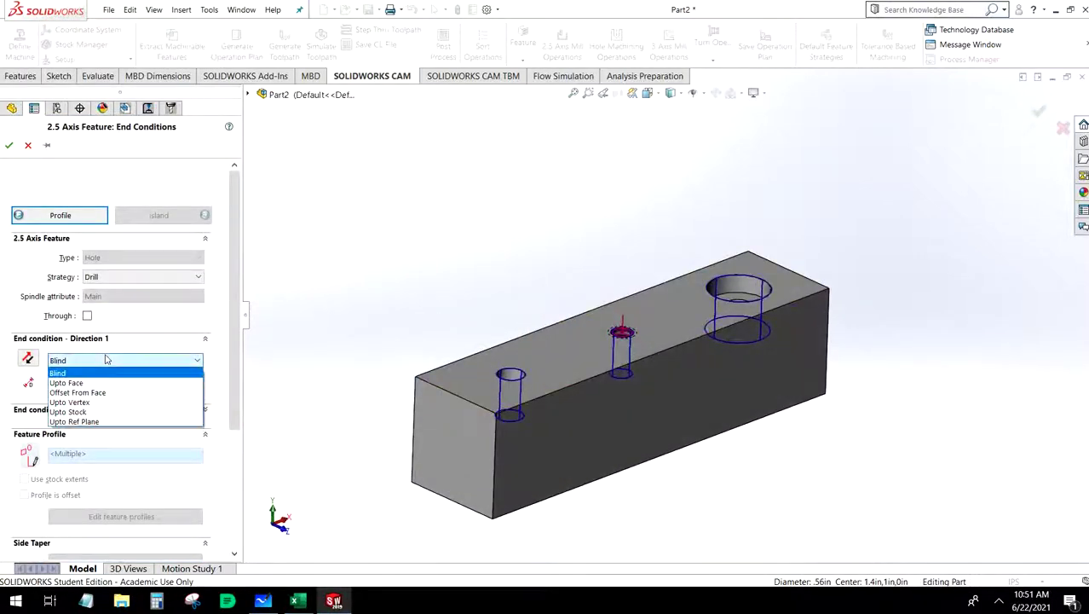
left_click(111, 385)
middle_click_drag(511, 375, 669, 457)
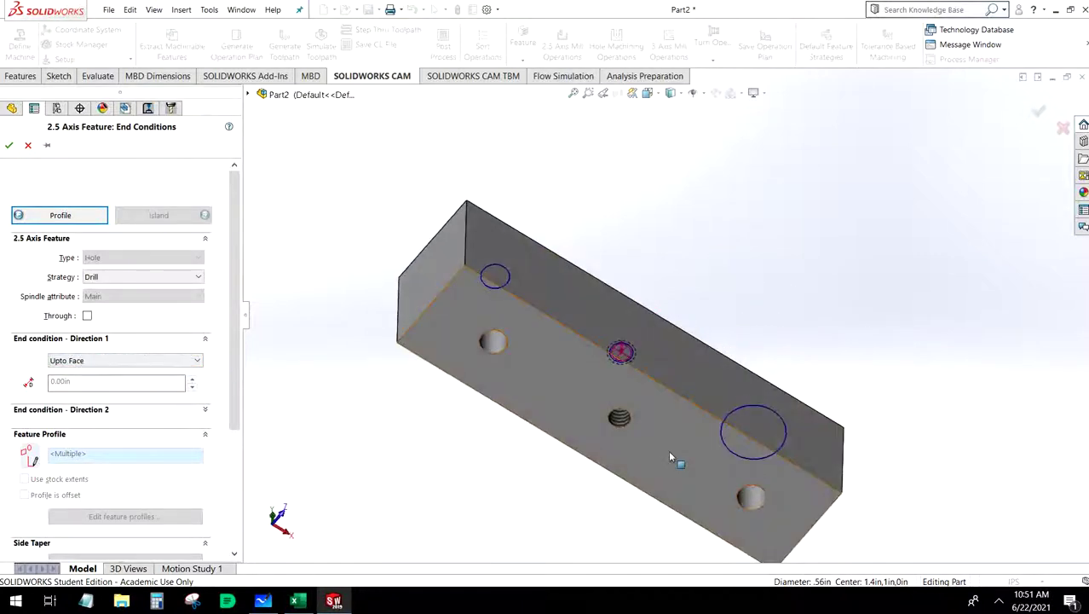
left_click(670, 457)
middle_click_drag(515, 242, 509, 494)
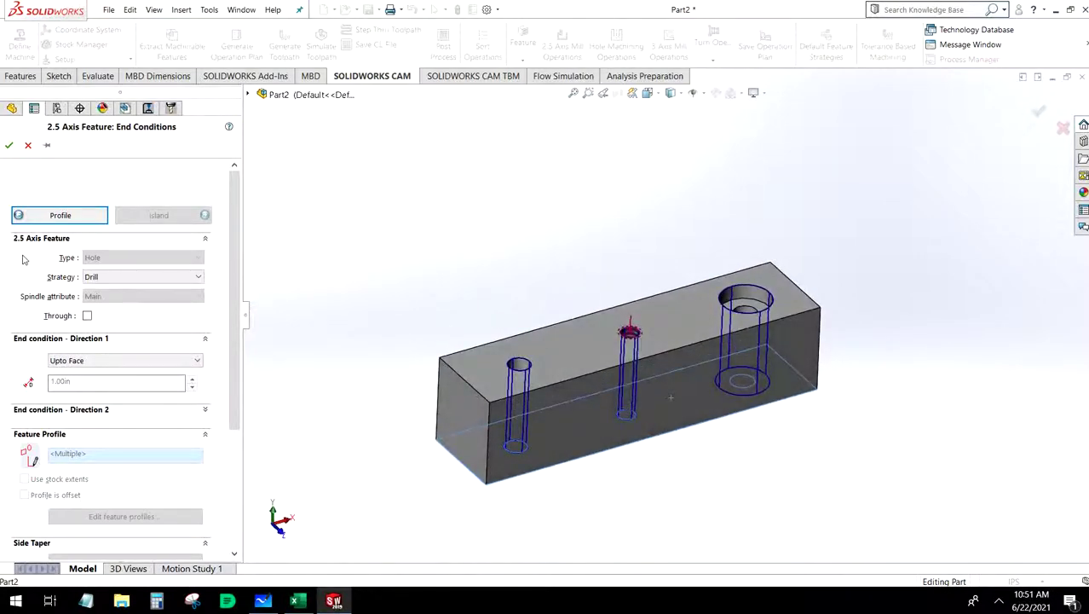
left_click(9, 145)
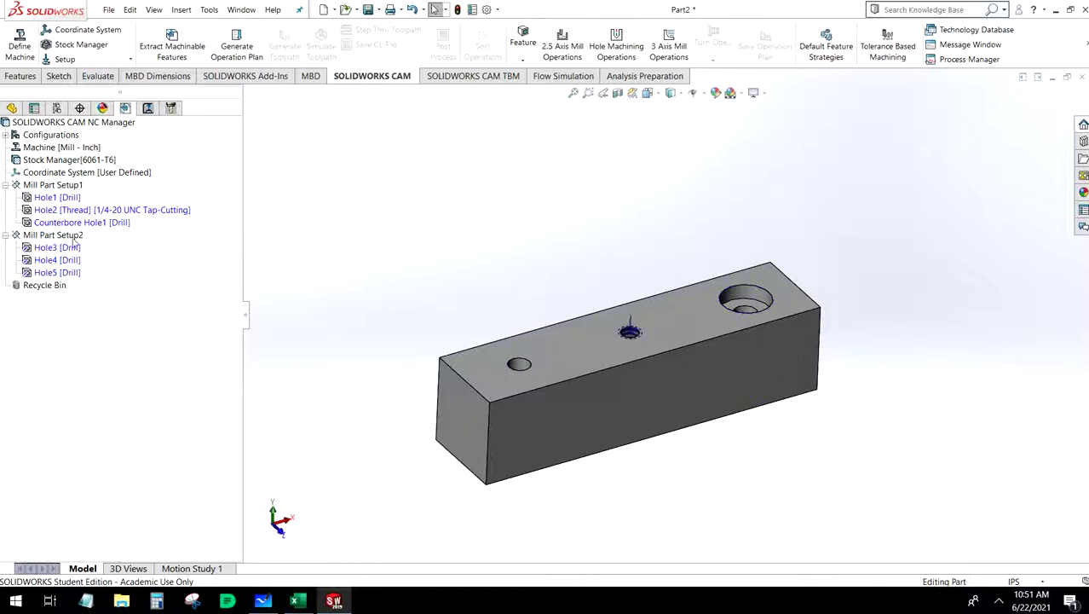
Step: Start a Center Drill operation on Hole3 with the T06 - 1/4 X 90 Countersink from the toolcrib
right_click(74, 243)
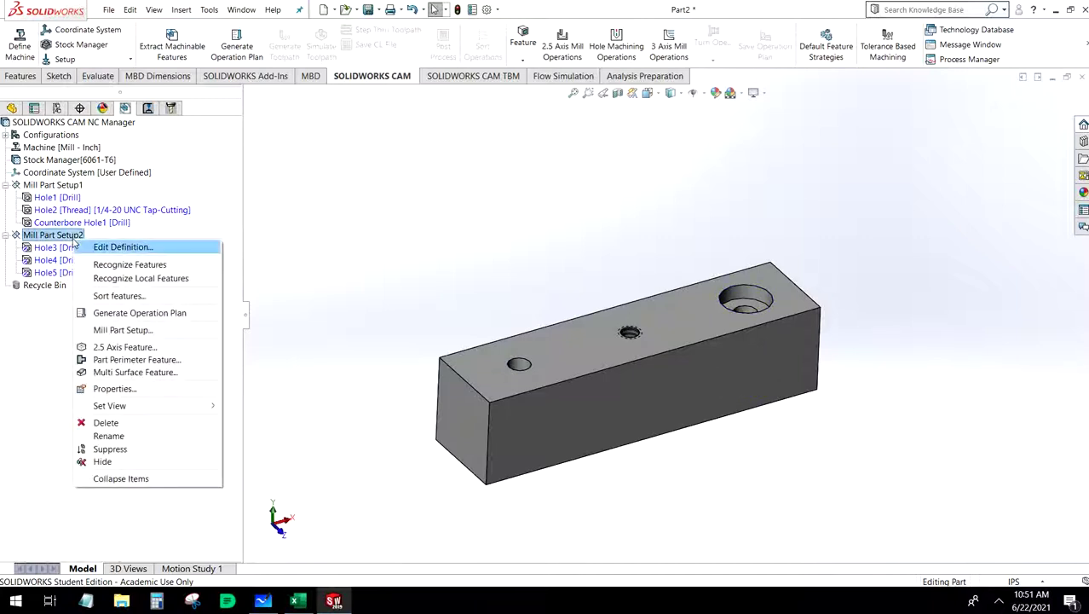
left_click(47, 249)
right_click(47, 249)
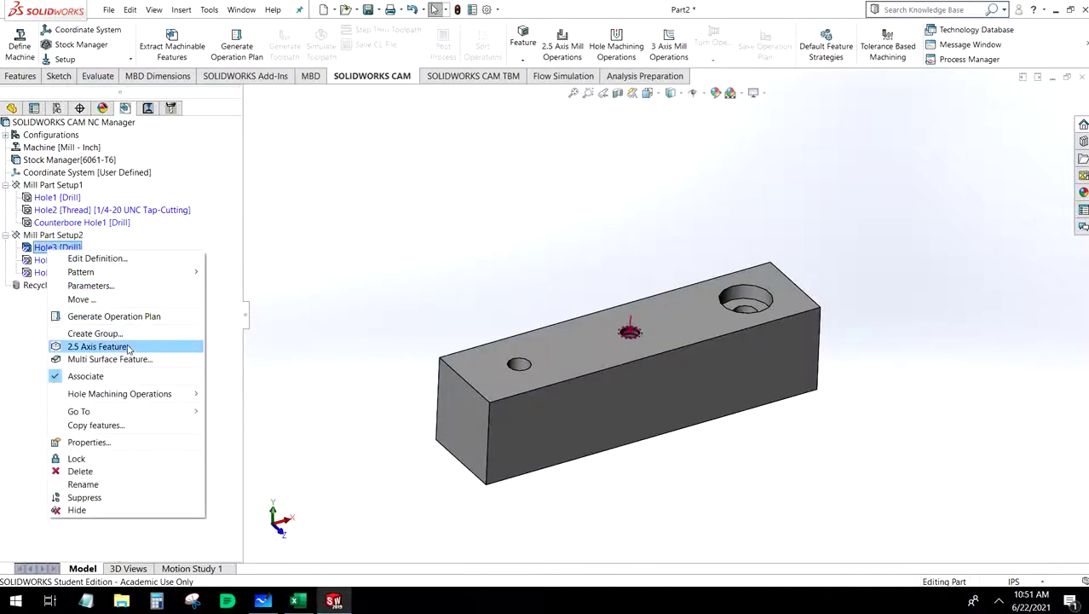
mouse_move(159, 392)
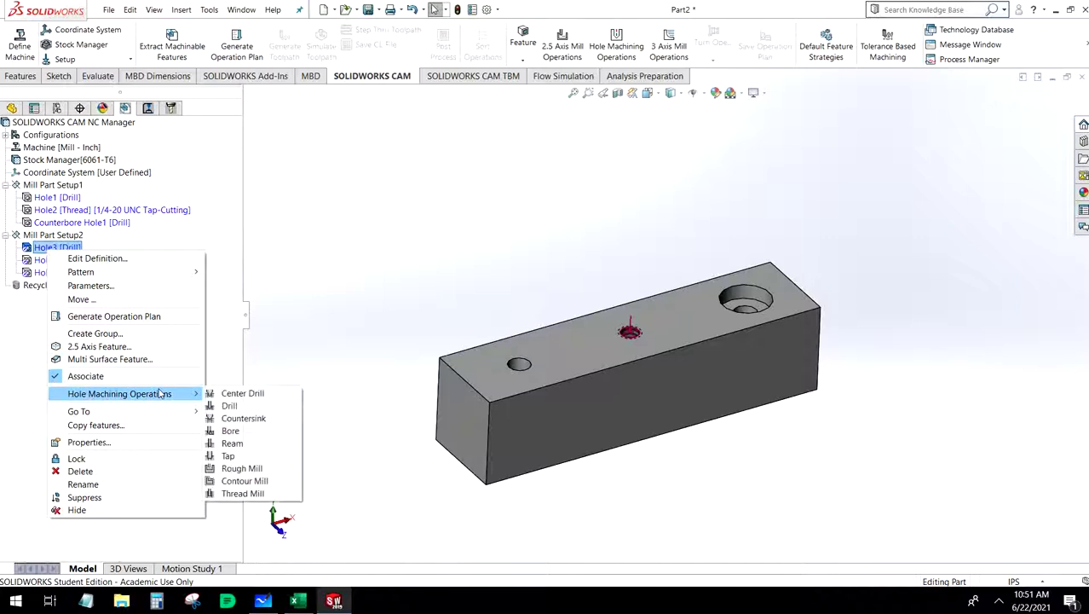
left_click(242, 393)
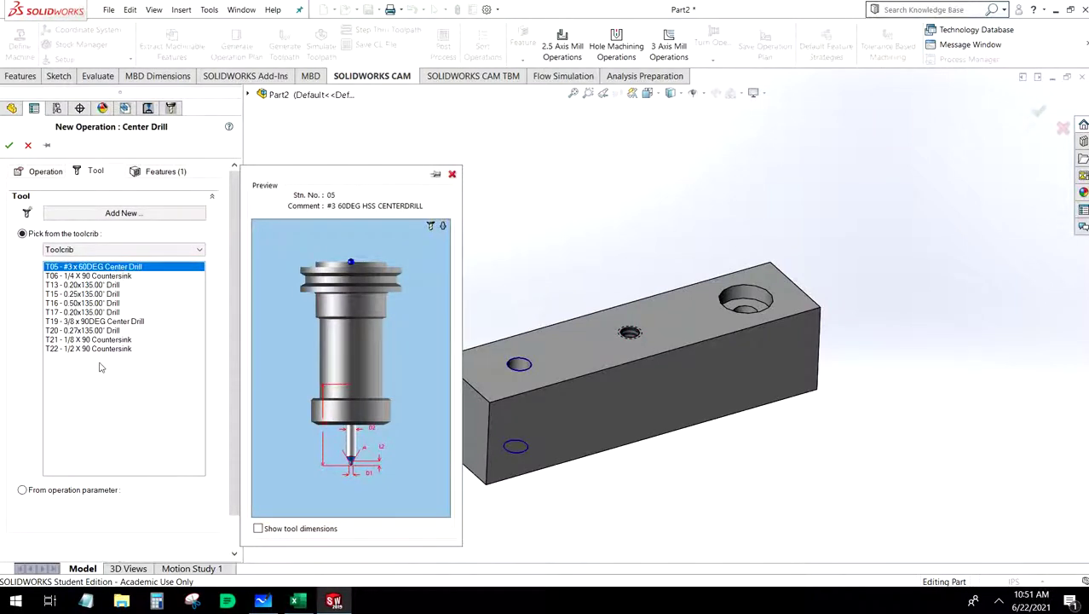
left_click(107, 277)
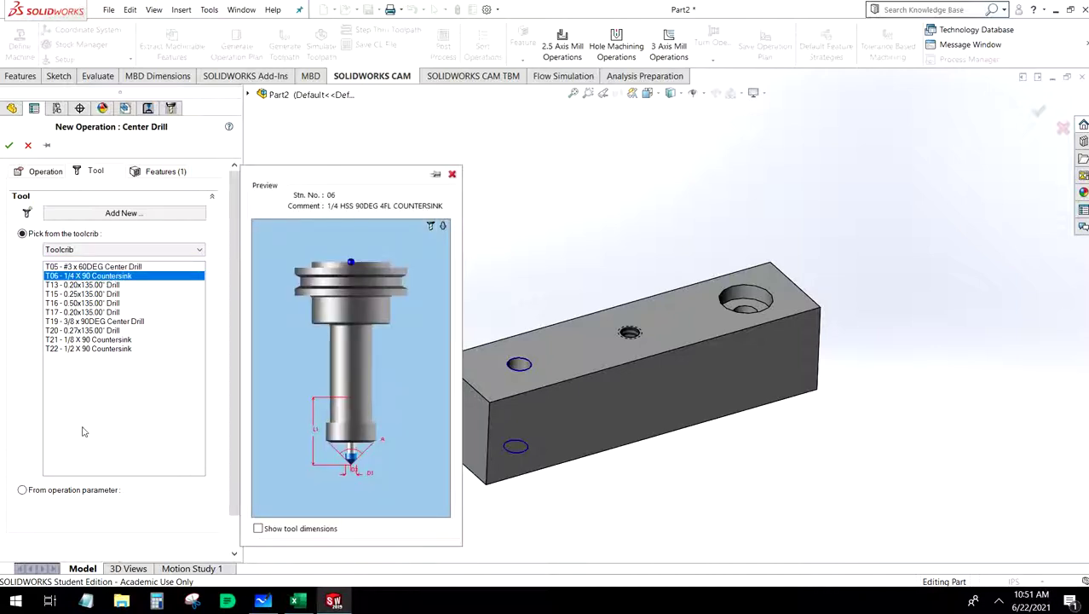
Step: Include Hole4 and Hole5 in the center drill, create the operation and accept its default parameters
left_click(134, 171)
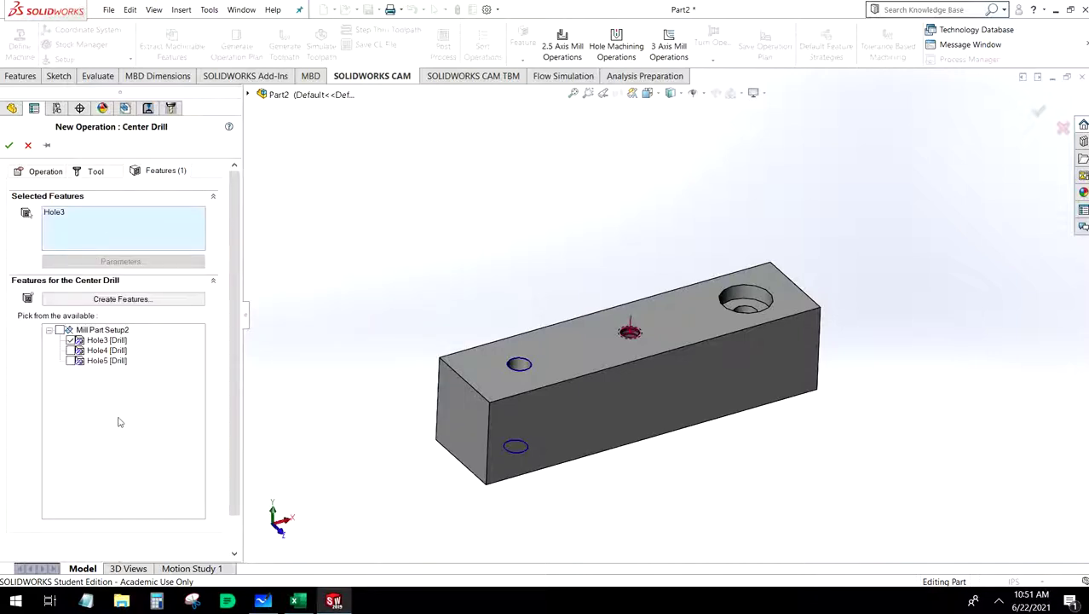
left_click(71, 350)
left_click(71, 360)
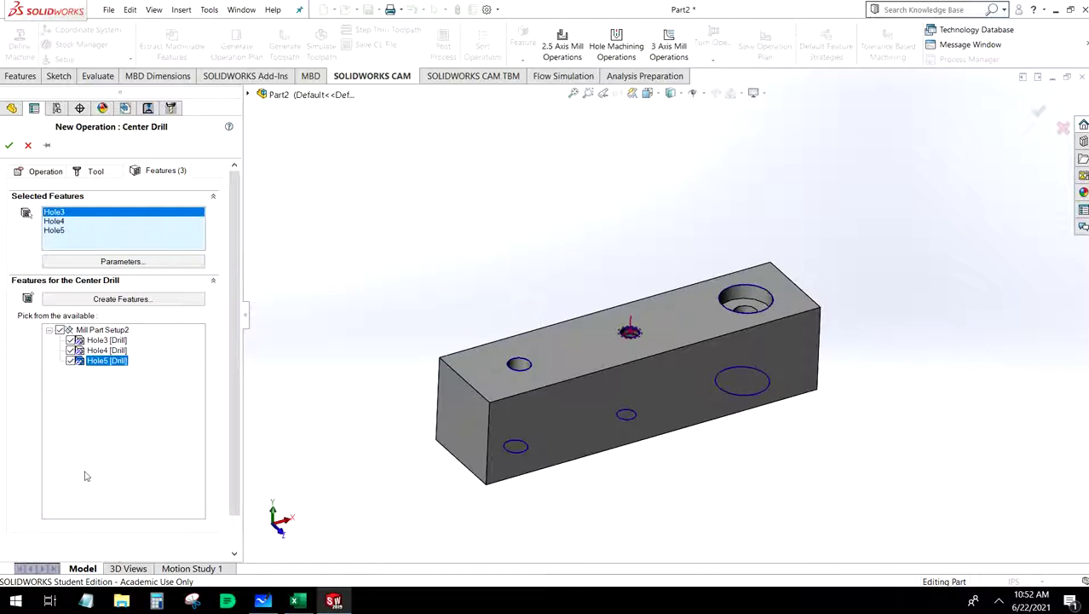
left_click(9, 145)
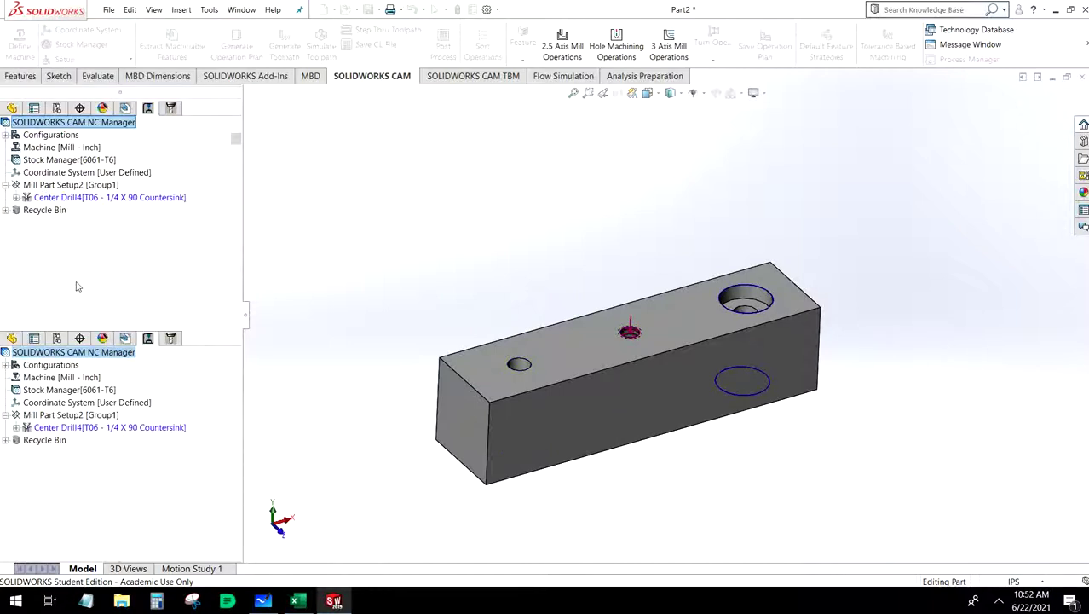
double_click(60, 201)
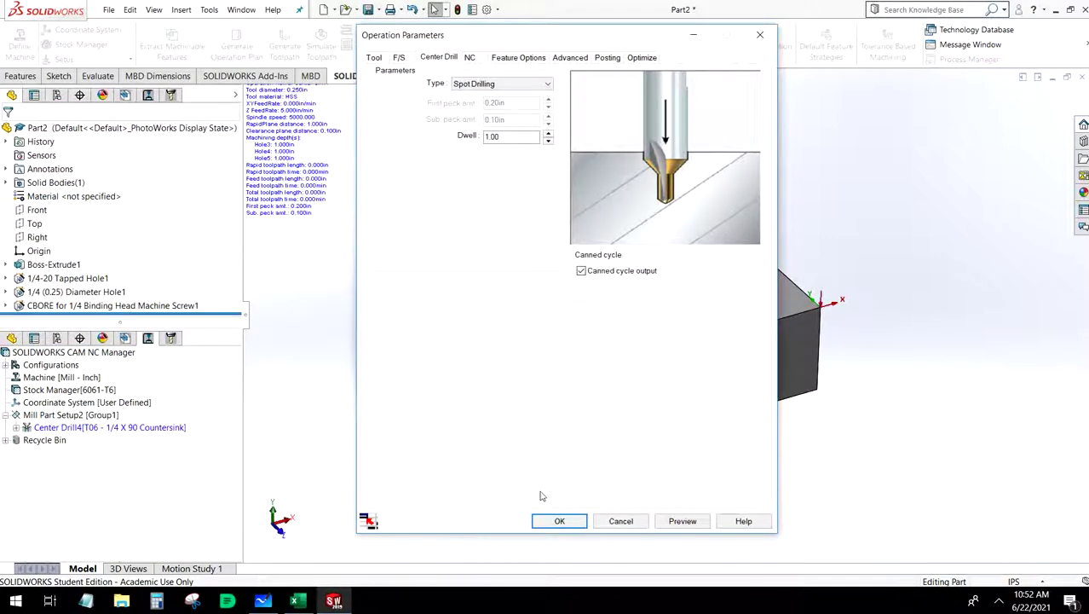
left_click(574, 523)
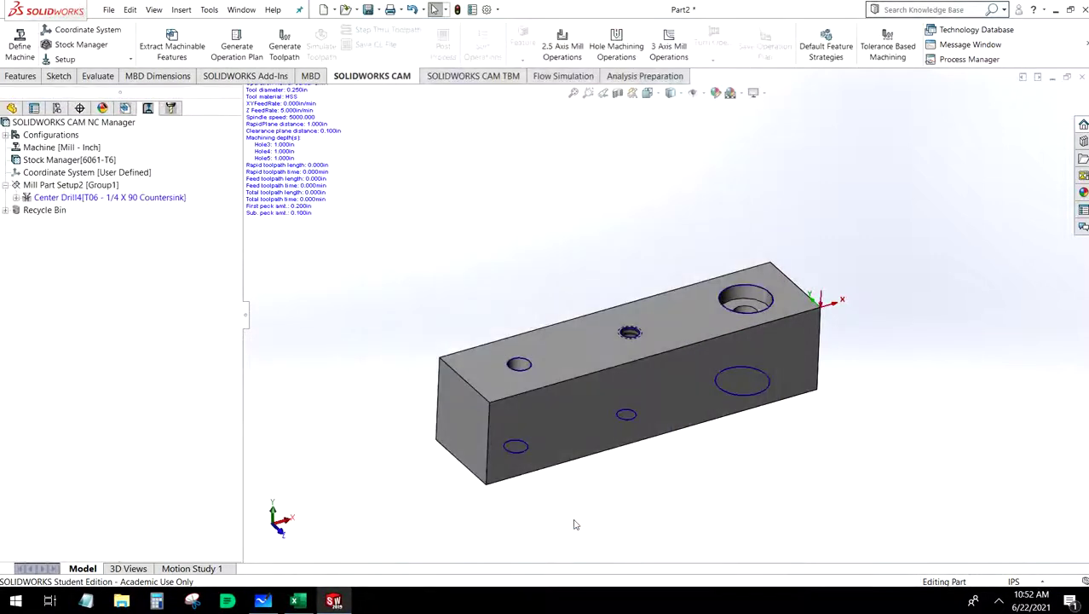
Step: Generate the toolpath for the center drill operation in Mill Part Setup2
left_click(129, 198)
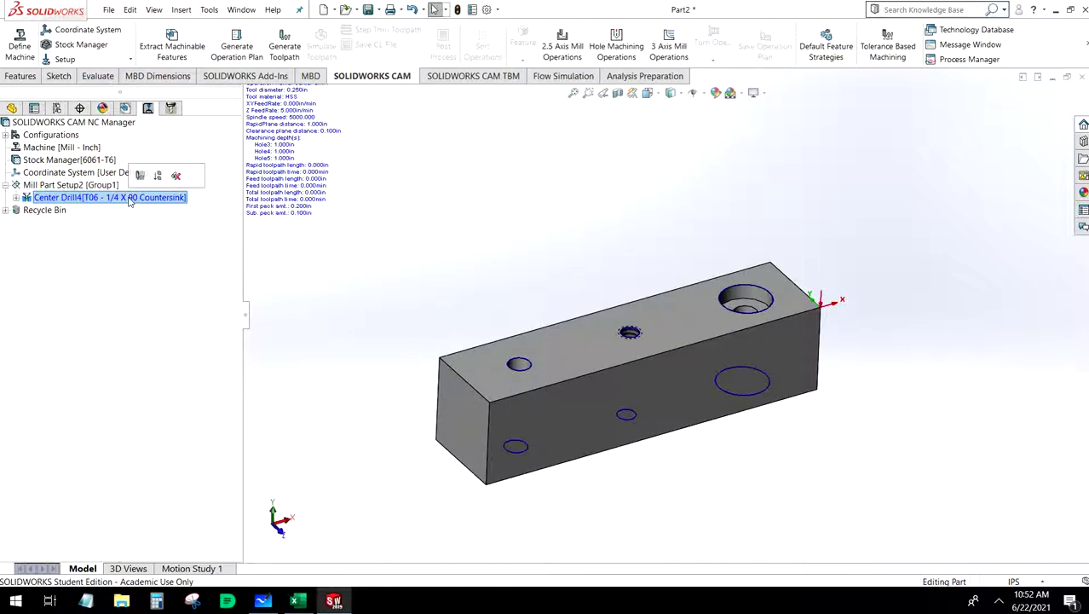
left_click(236, 49)
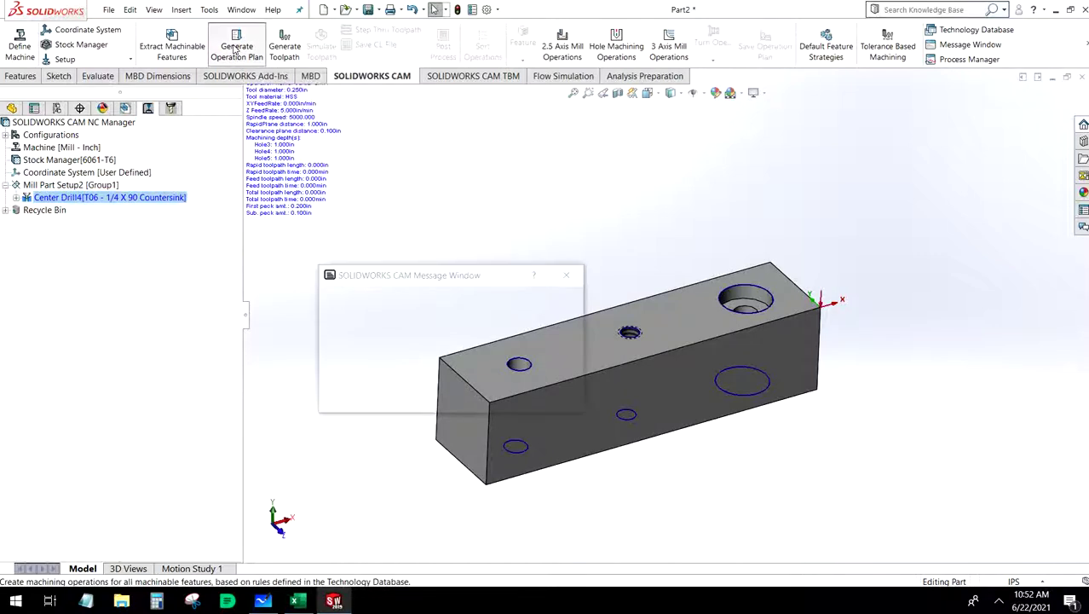
left_click(567, 346)
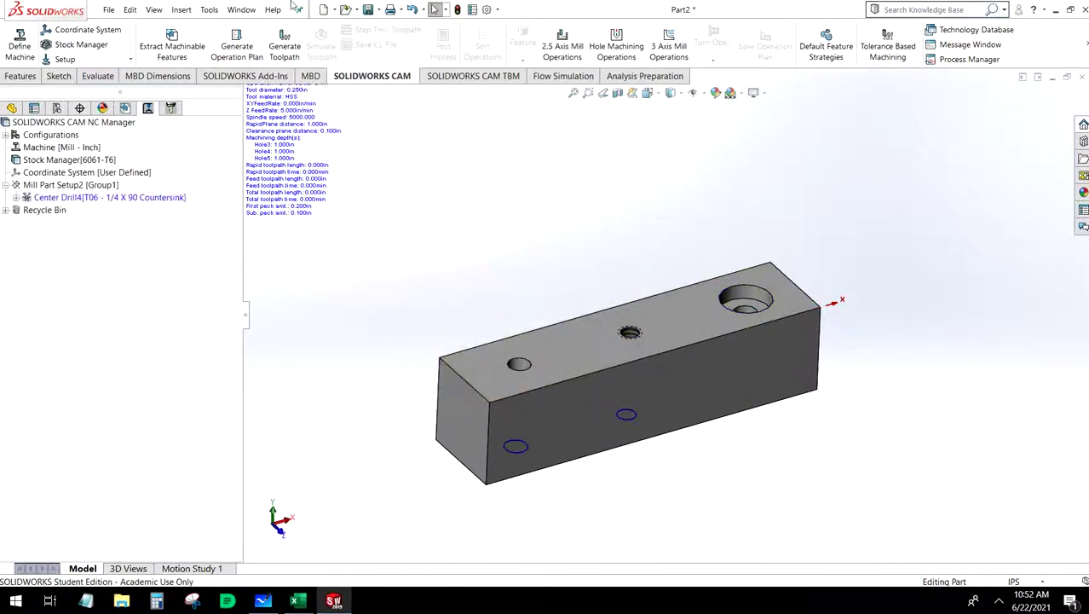
left_click(286, 44)
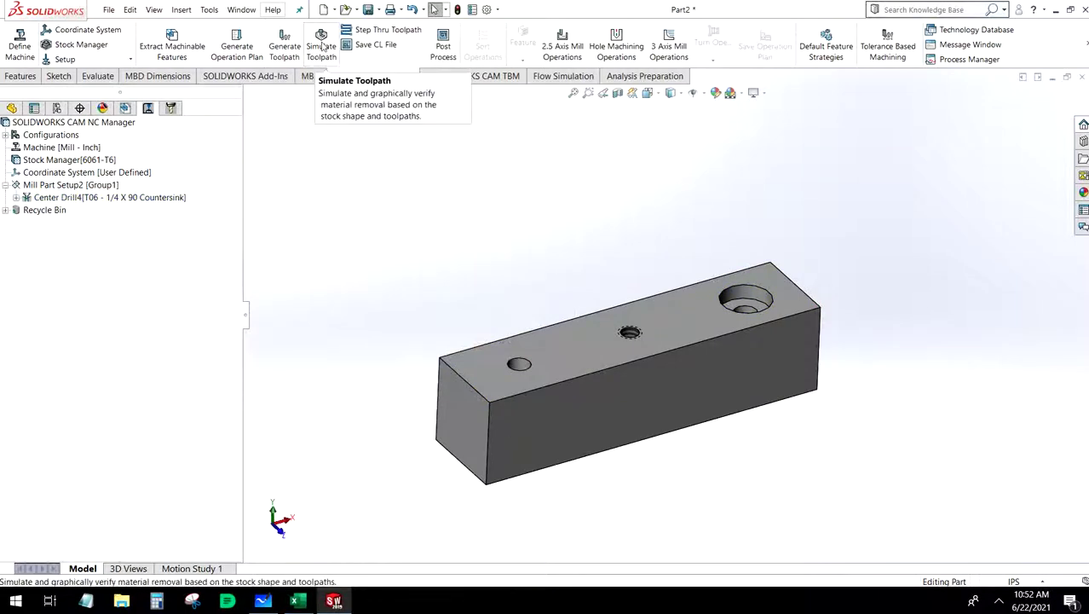
Step: Simulate the center drill toolpath through to the end at a reduced speed and close the simulation
left_click(322, 46)
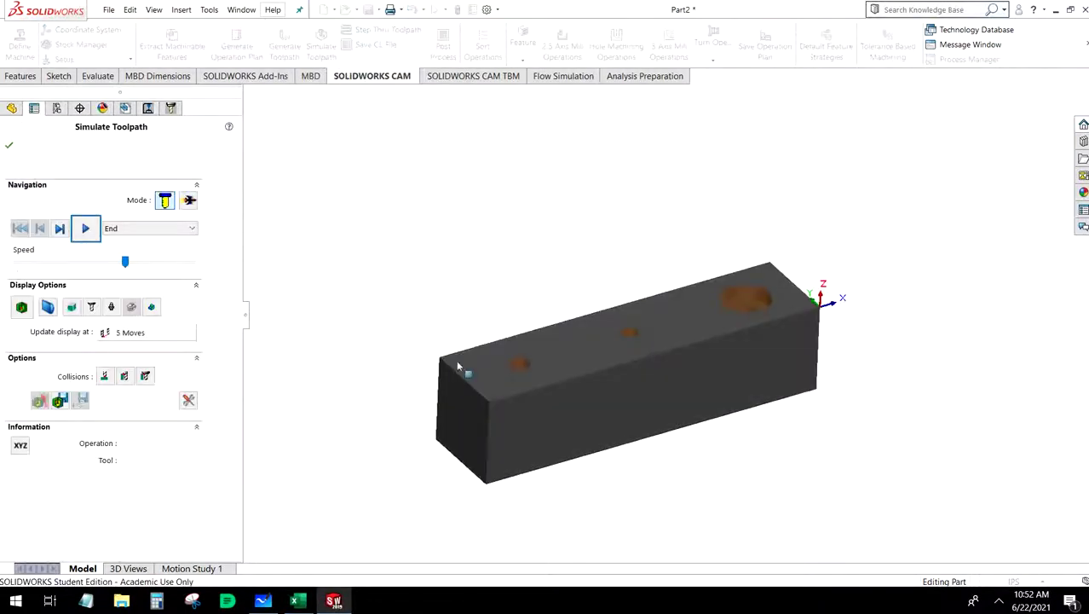
left_click(109, 265)
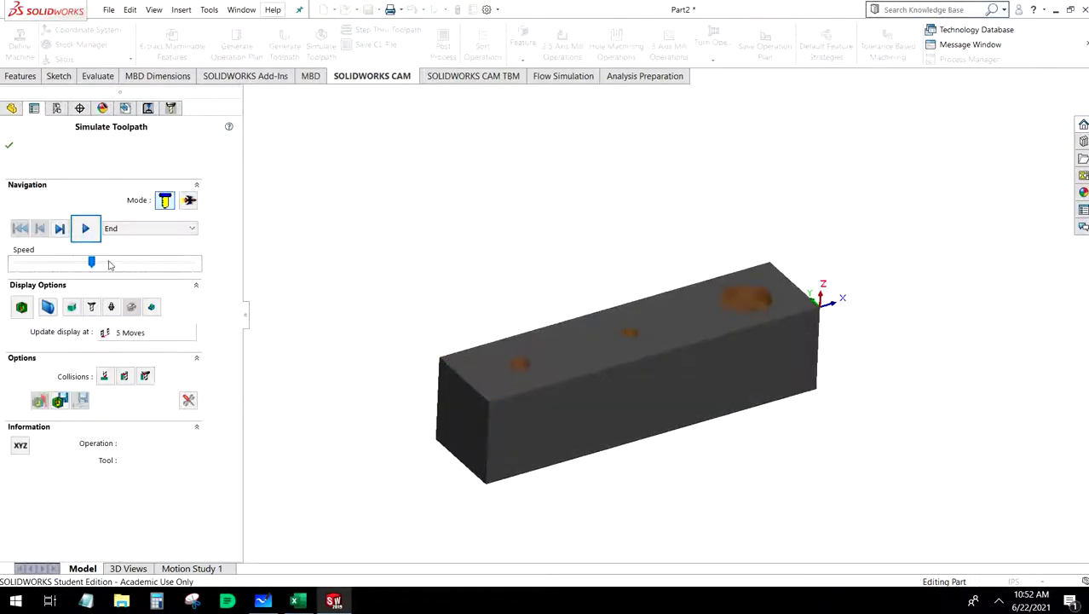
left_click(87, 230)
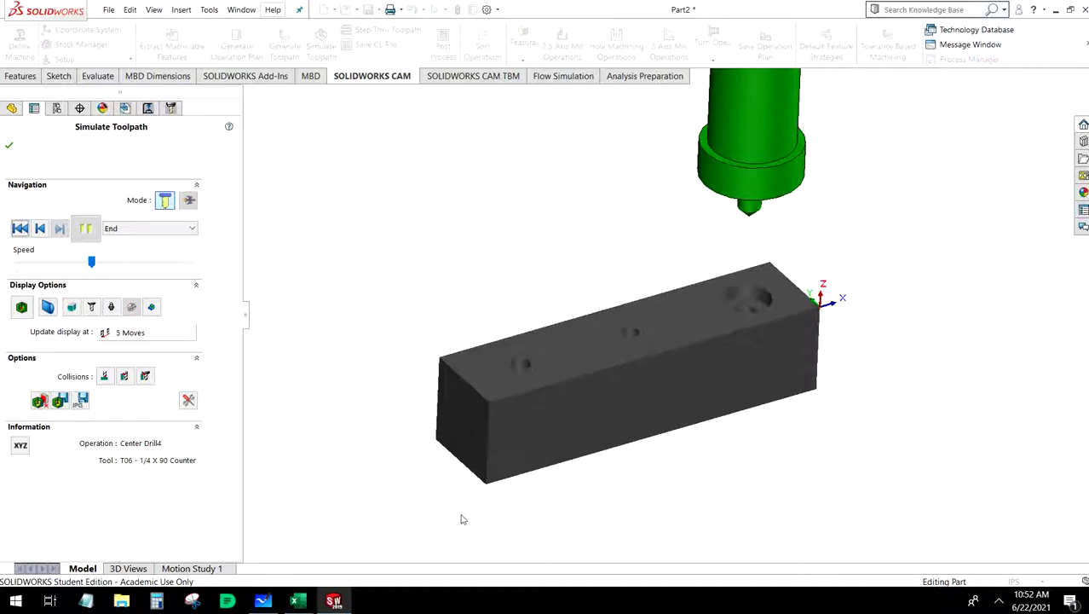
left_click(8, 145)
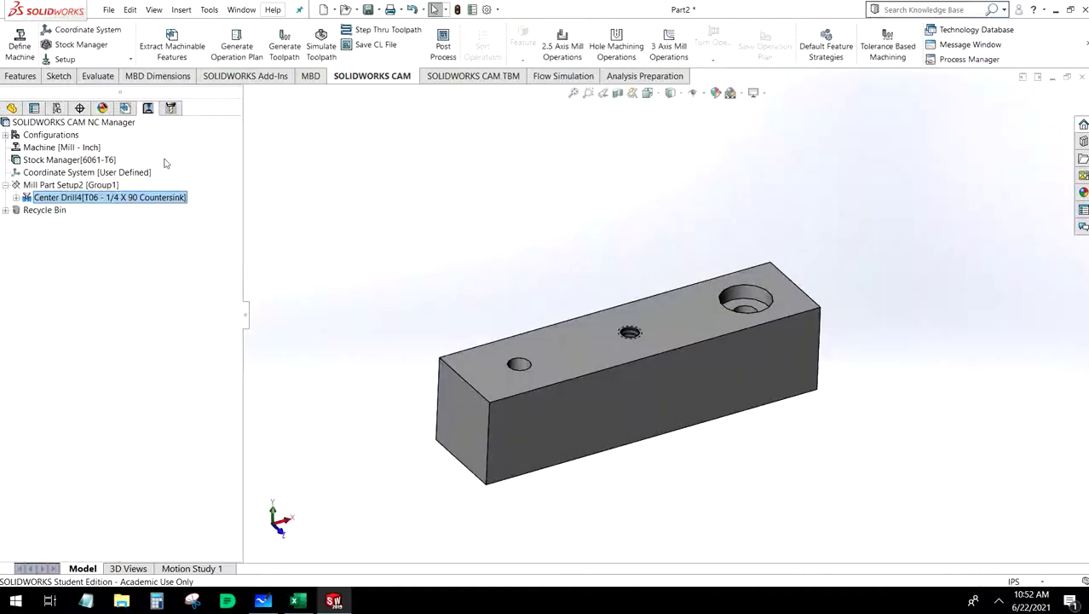
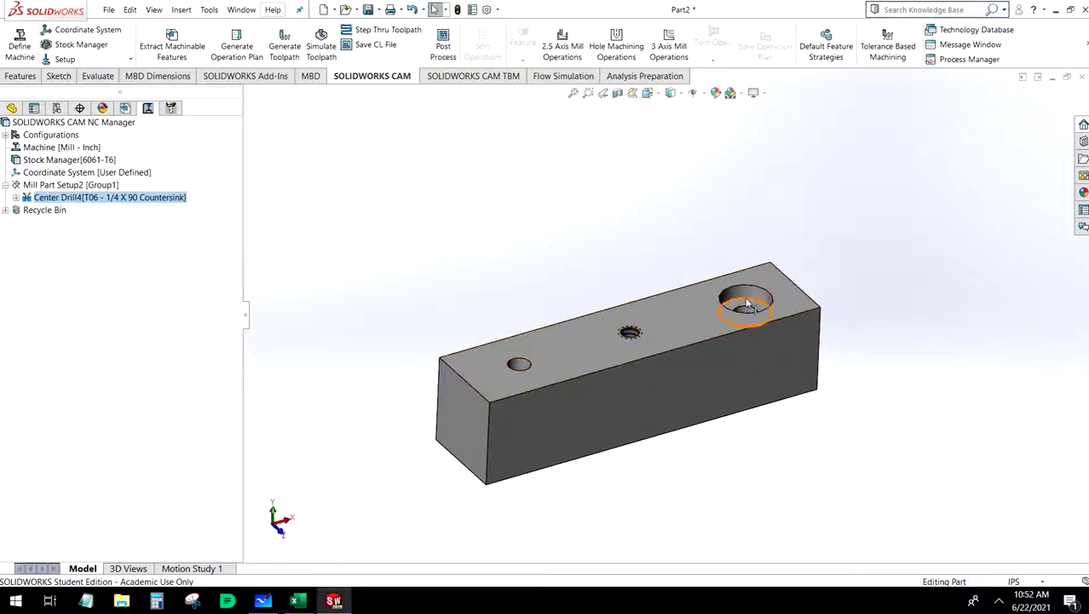
Step: Start a Drill operation in Mill Part Setup2 and open the tool selection for adding a new tool
right_click(74, 187)
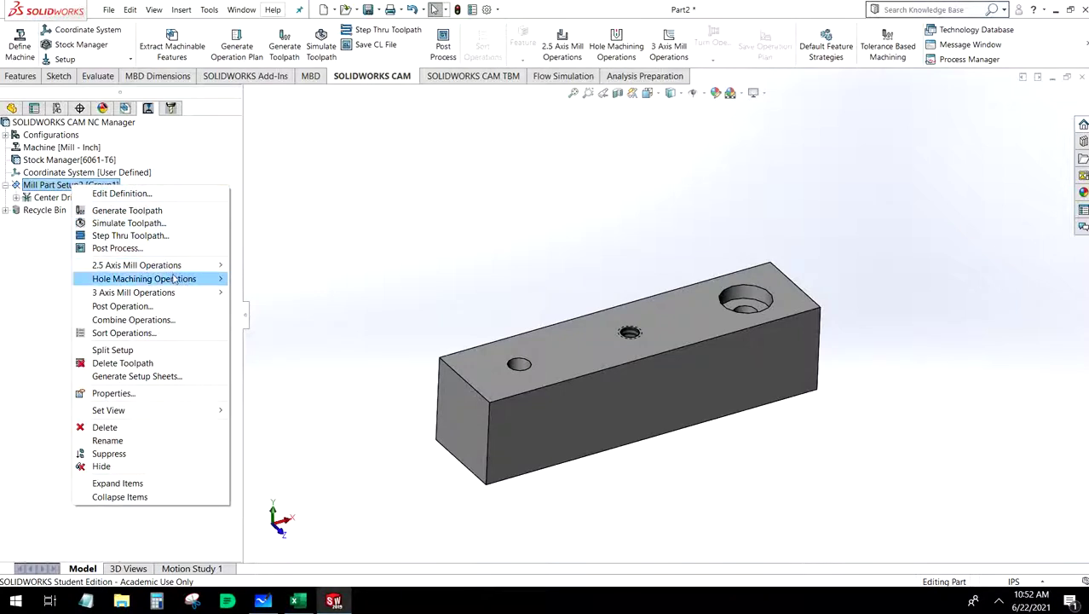
mouse_move(183, 279)
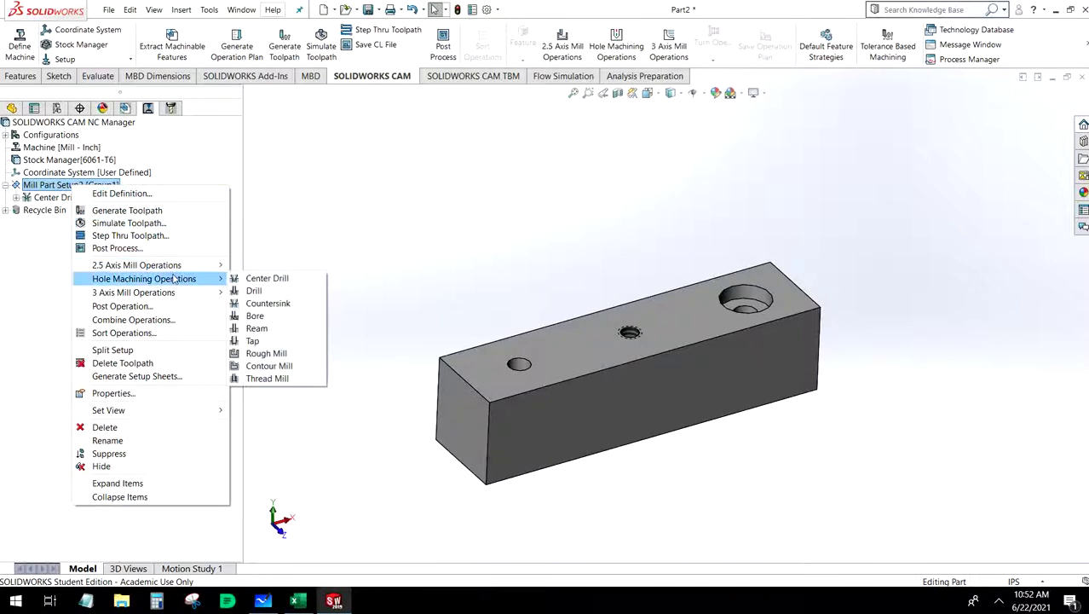
left_click(254, 291)
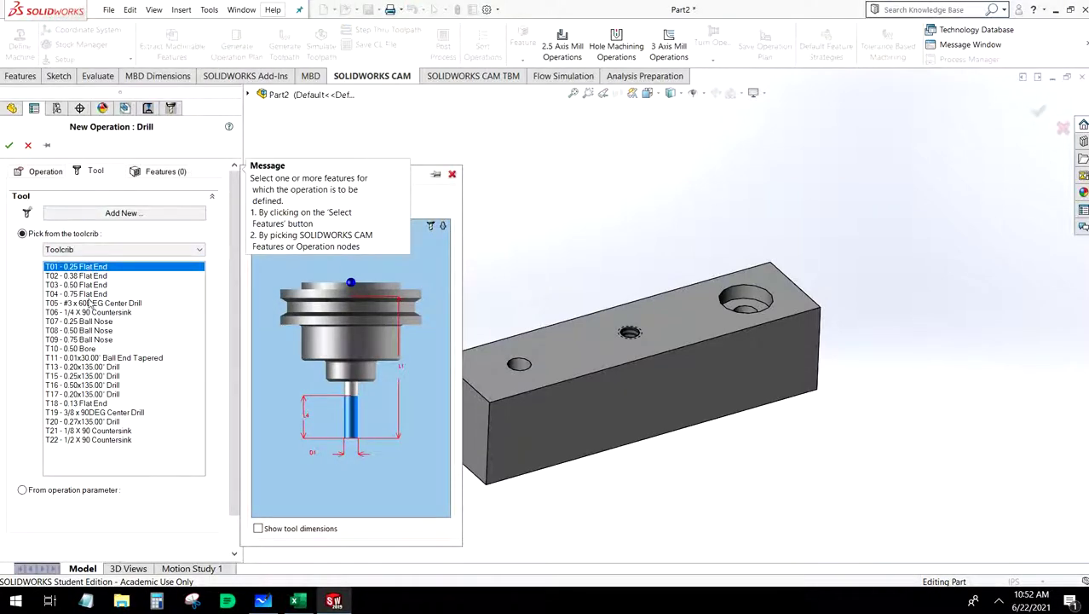
left_click(109, 250)
left_click(109, 253)
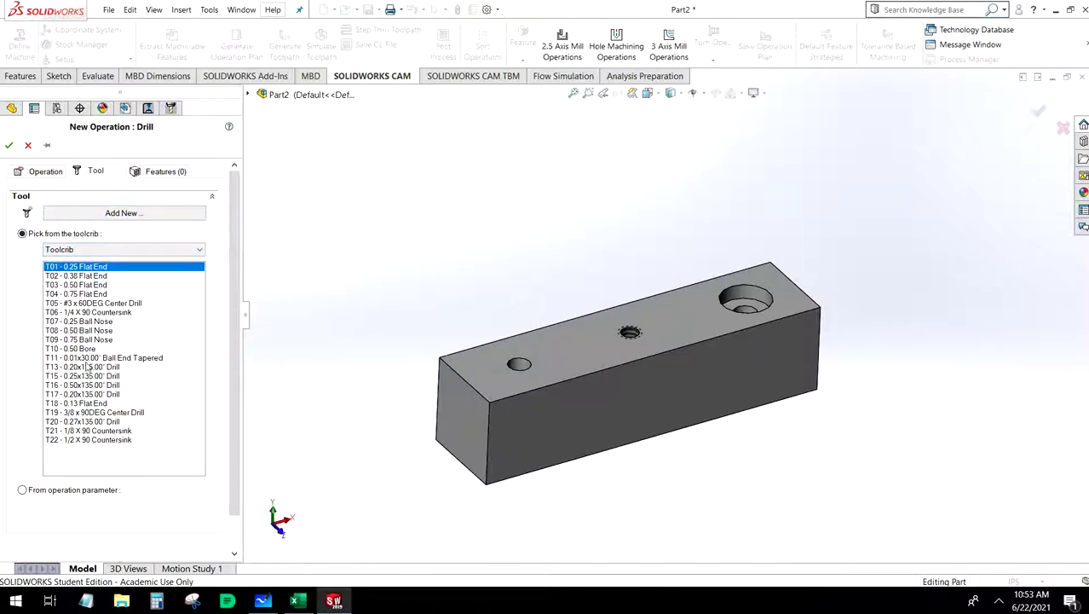
left_click(112, 248)
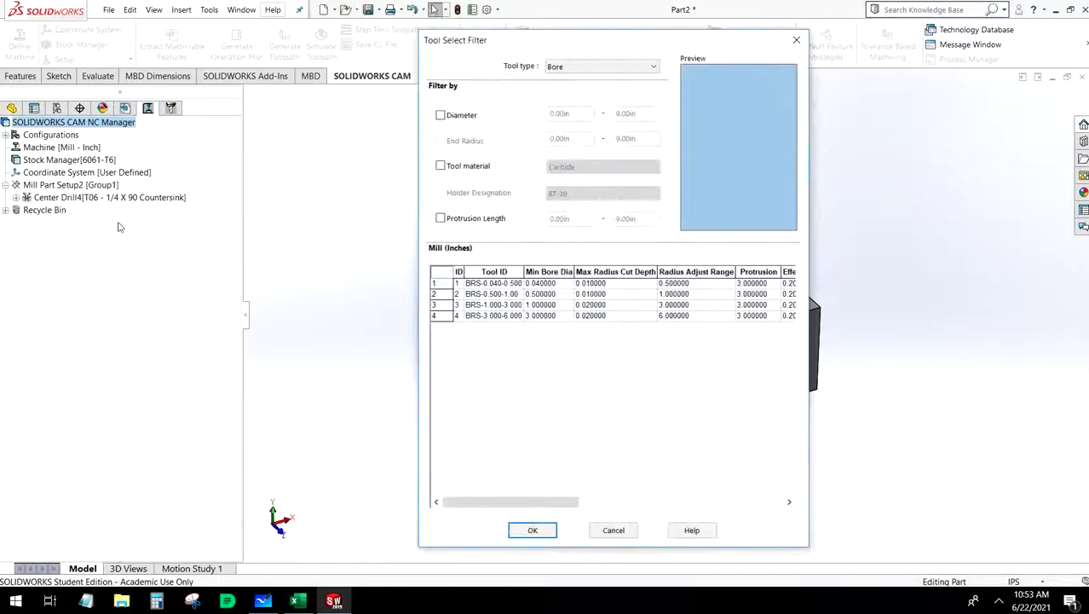
Step: Filter for Drill tools with a minimum diameter of 0.25 in and add the 1/4 E CNC DRILL
left_click(602, 68)
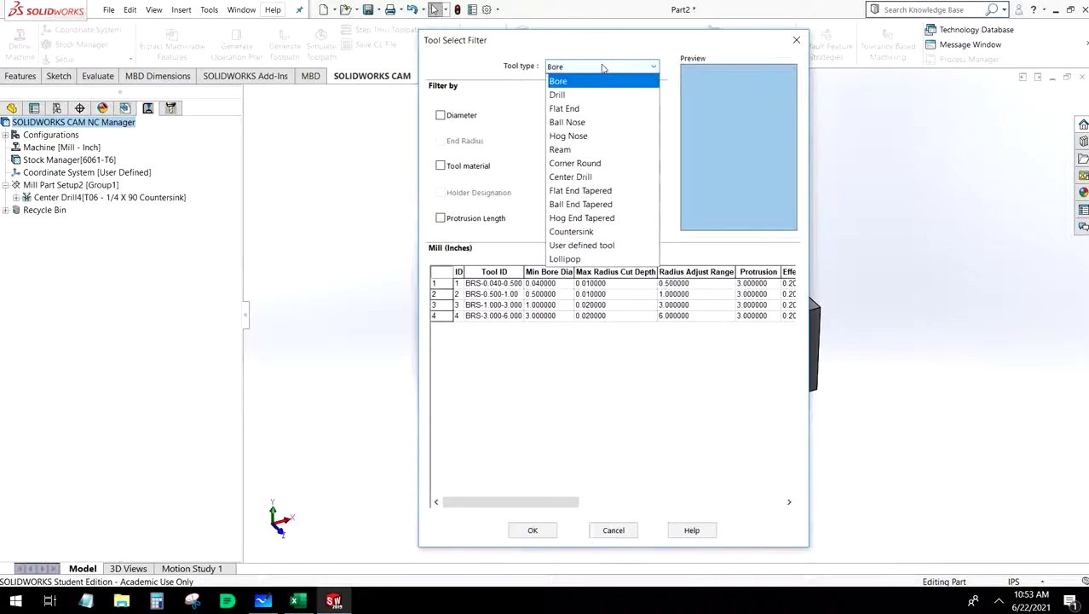
left_click(596, 95)
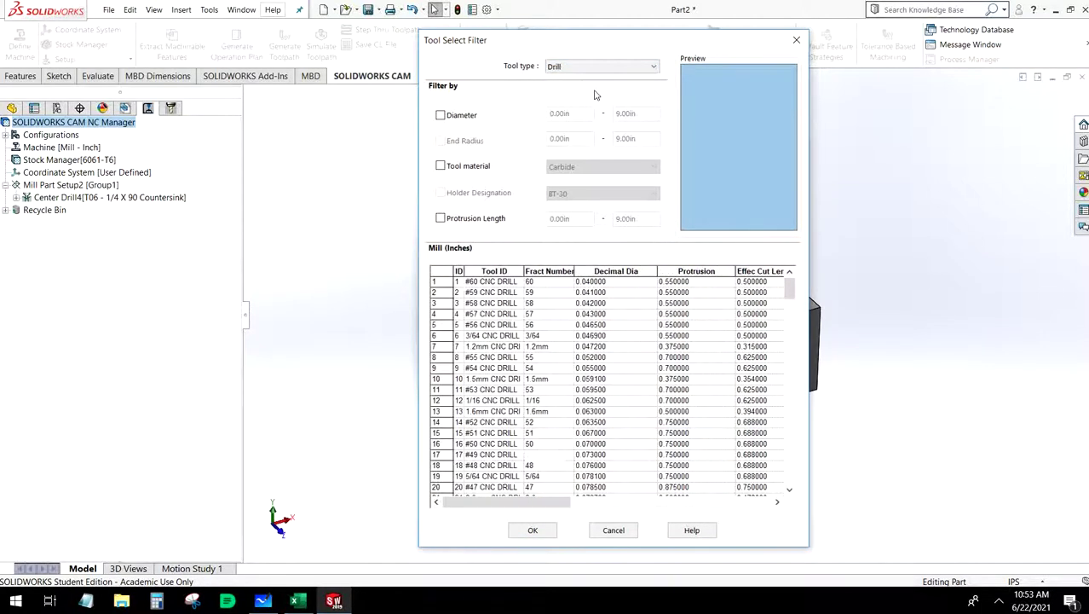
left_click(458, 115)
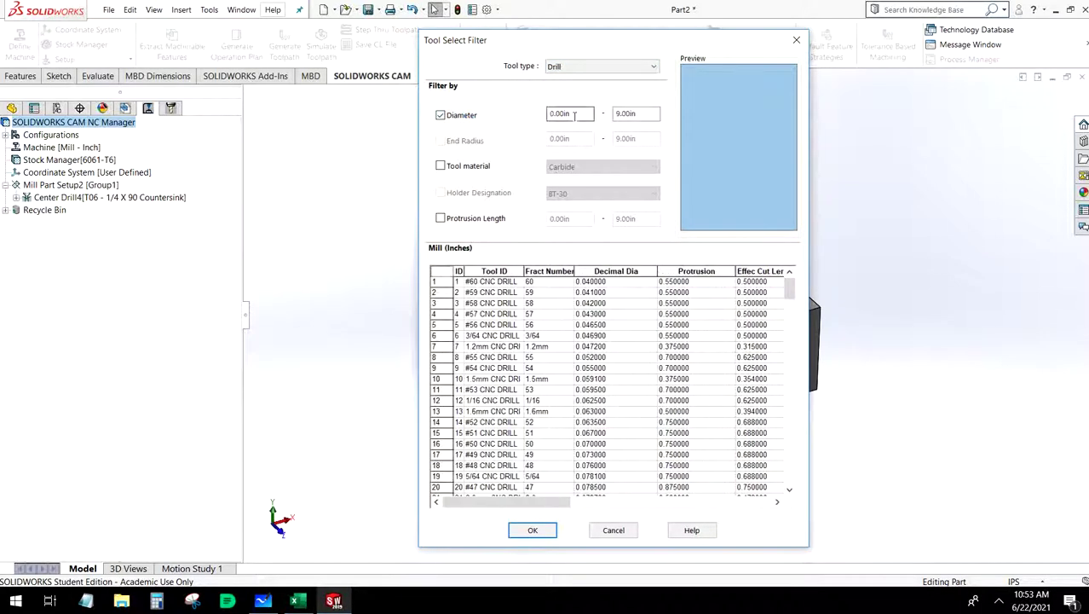
type(".25")
key("Tab")
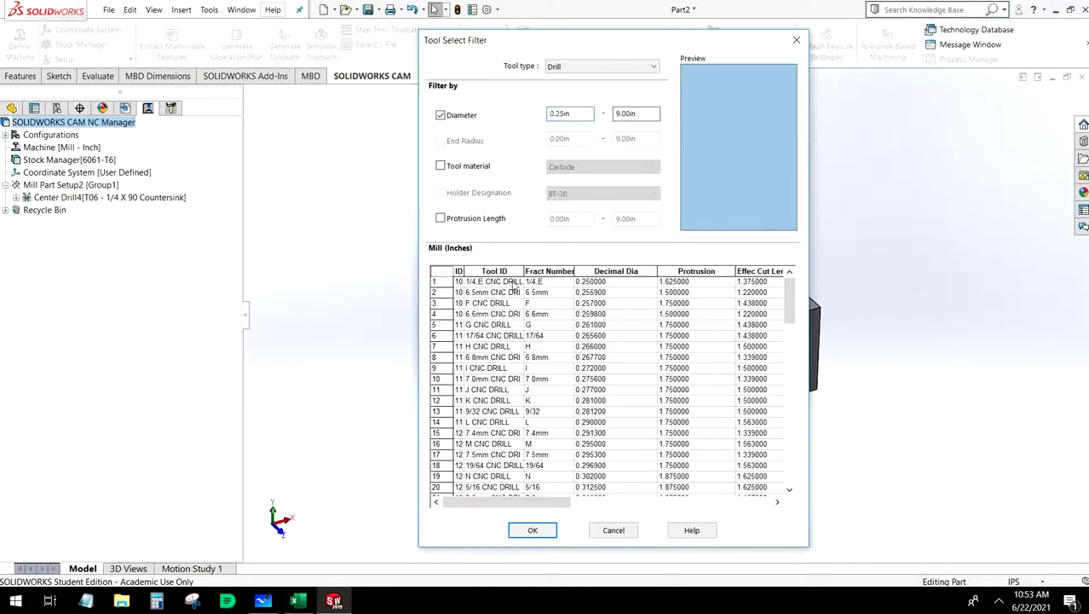
left_click(514, 284)
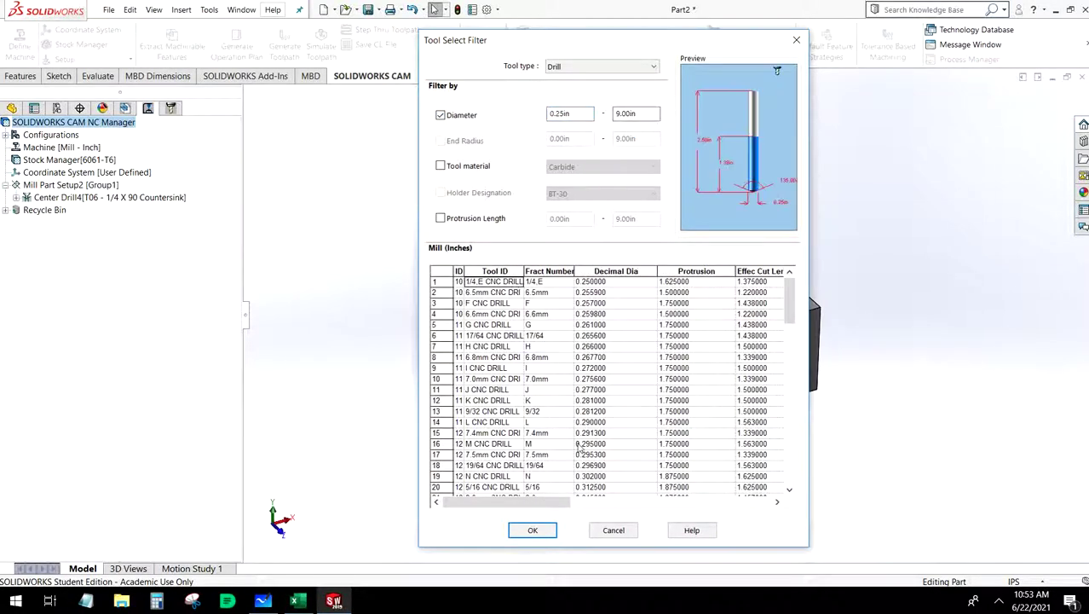
left_click(544, 530)
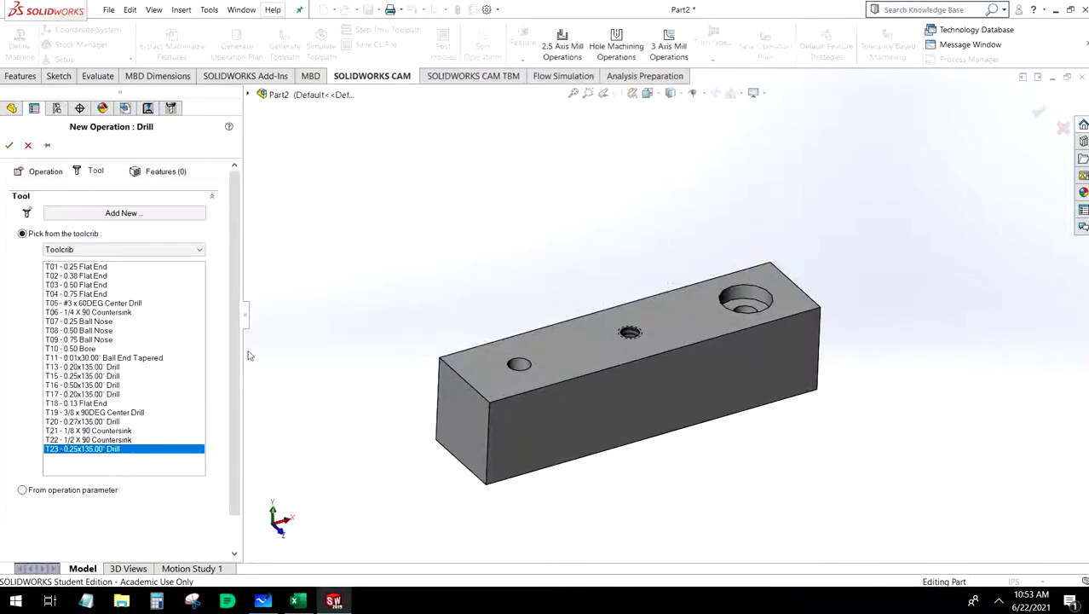
Step: Assign Hole3 and Hole5 to the 0.25 in drill operation, create it and accept its default pecking parameters
left_click(137, 172)
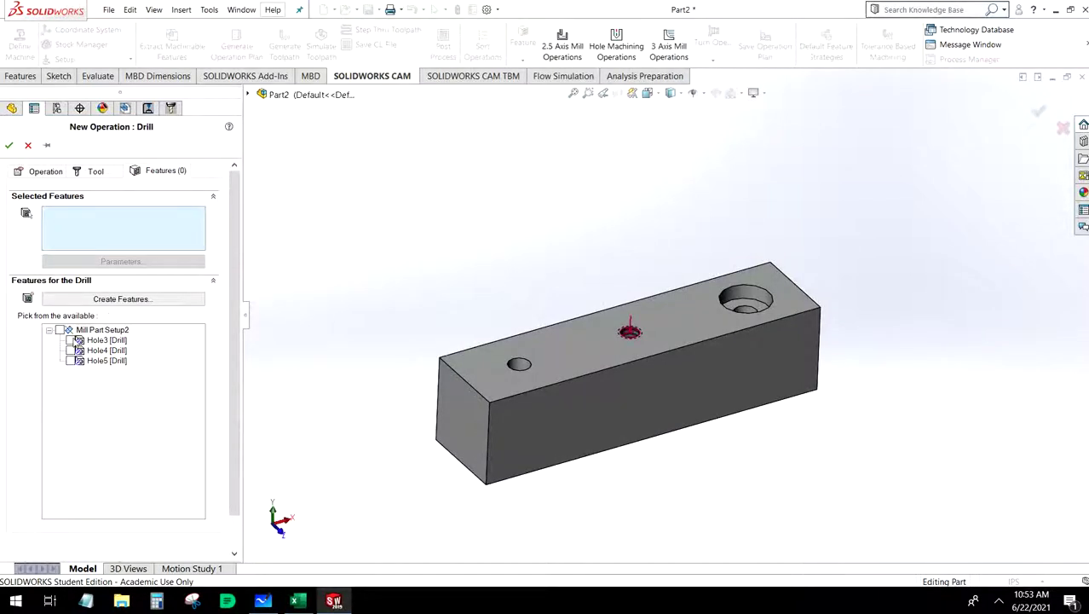
left_click(71, 340)
left_click(71, 360)
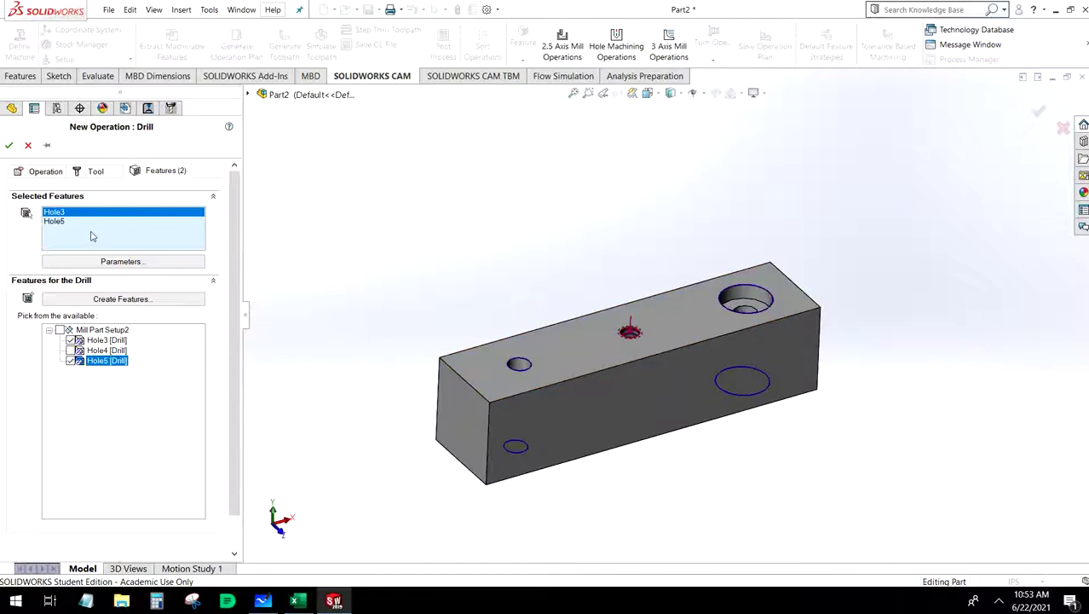
left_click(9, 144)
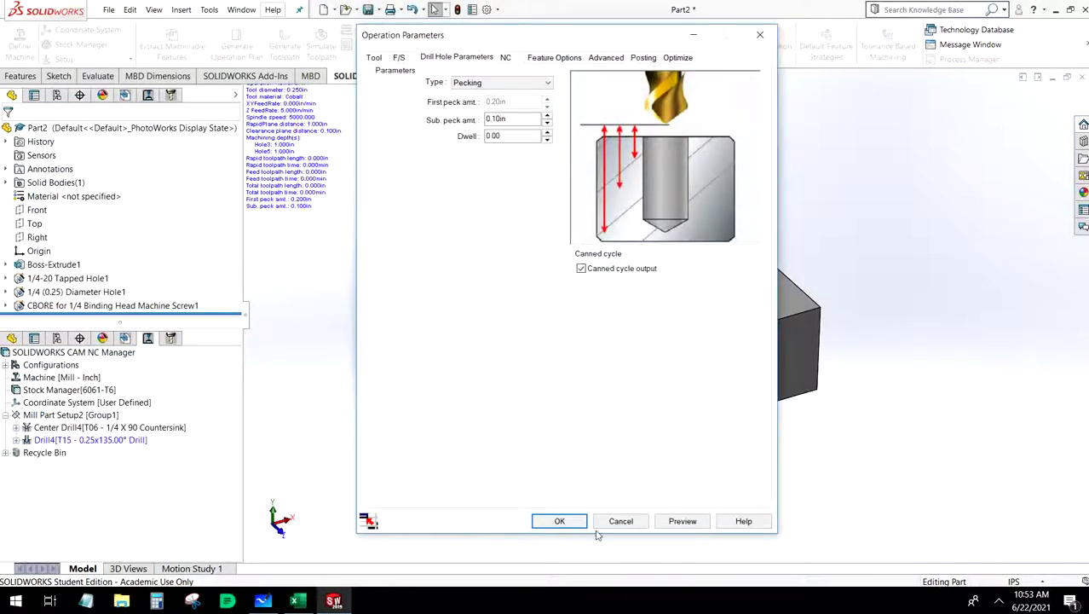
left_click(575, 521)
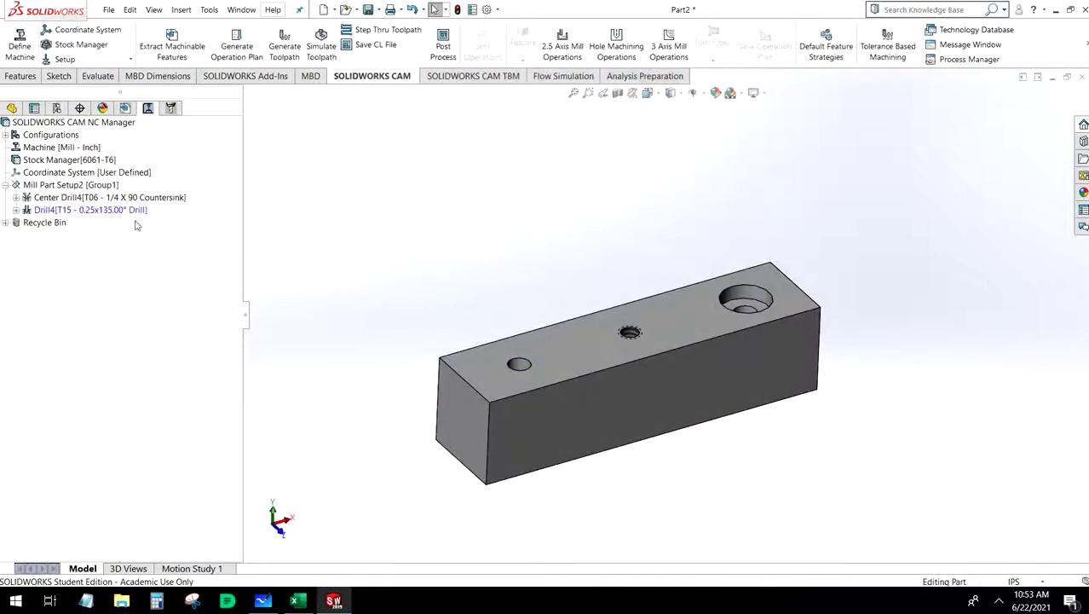
Step: Generate the toolpath for the 0.25 in drill operation, simulate it through to the end and close the simulation
left_click(285, 51)
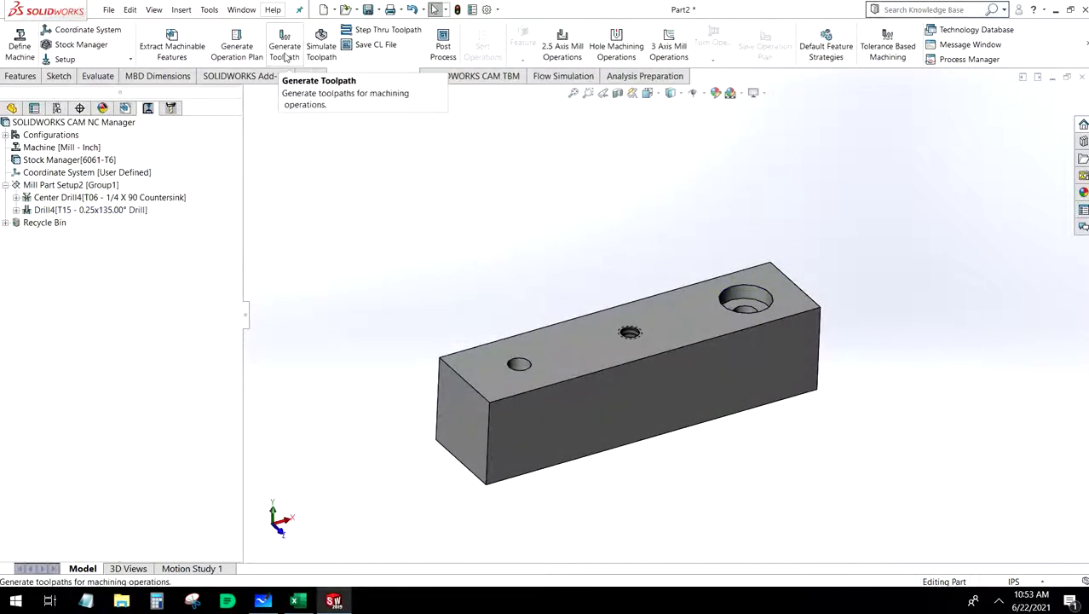
left_click(320, 50)
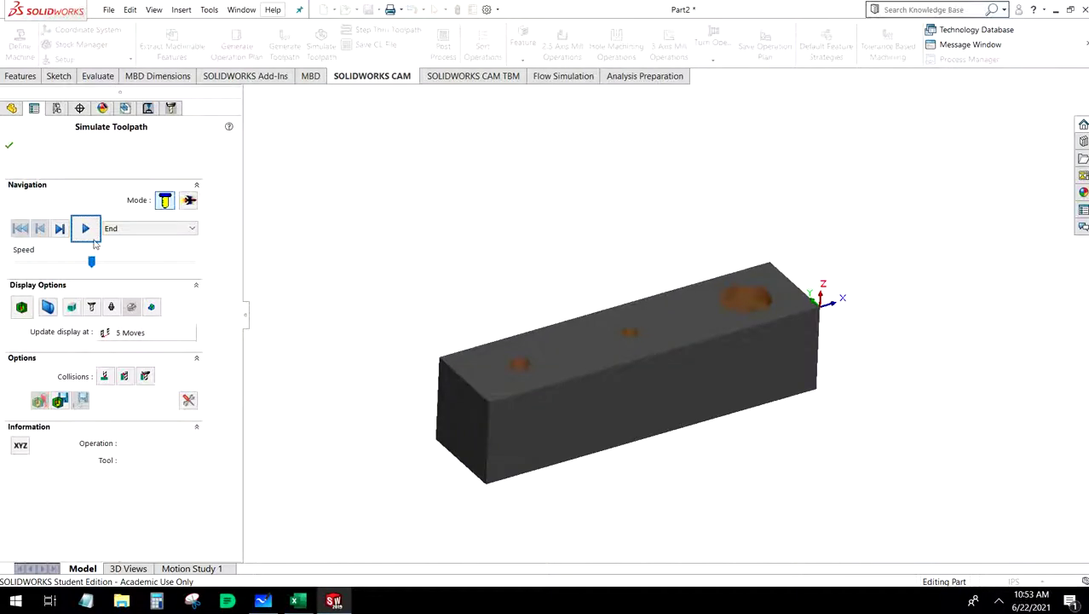
left_click(94, 238)
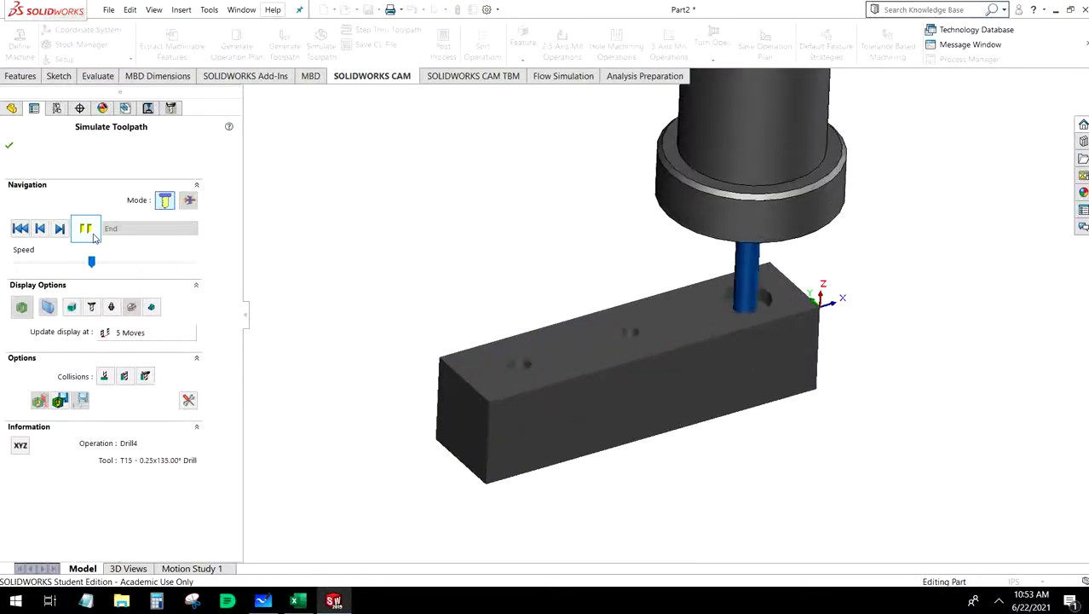
left_click(9, 146)
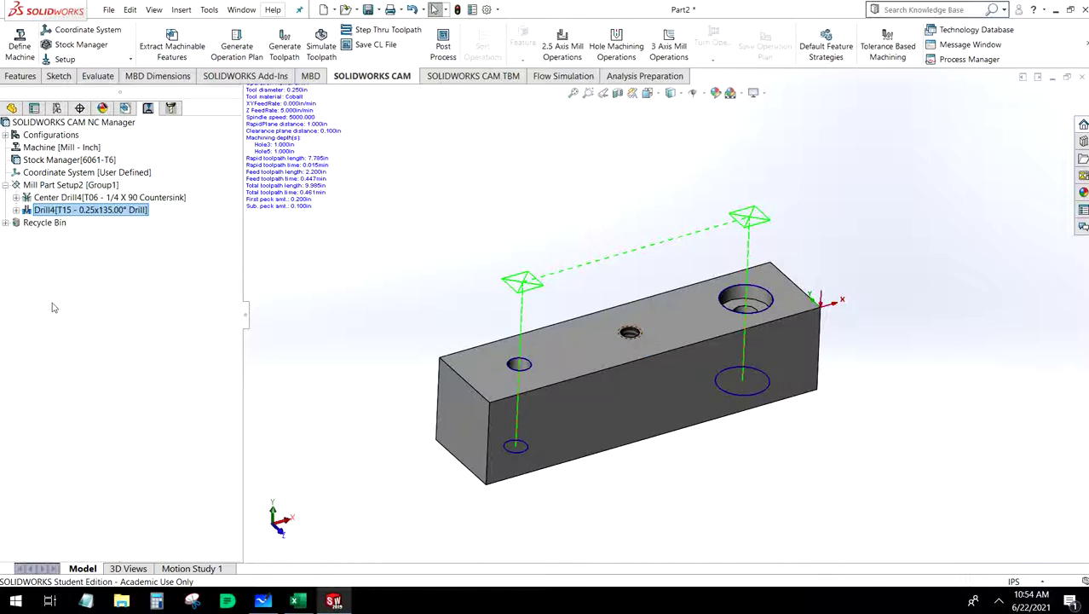
Step: Start a second Drill operation in Mill Part Setup2 and bring up the choice of a new tool
right_click(56, 185)
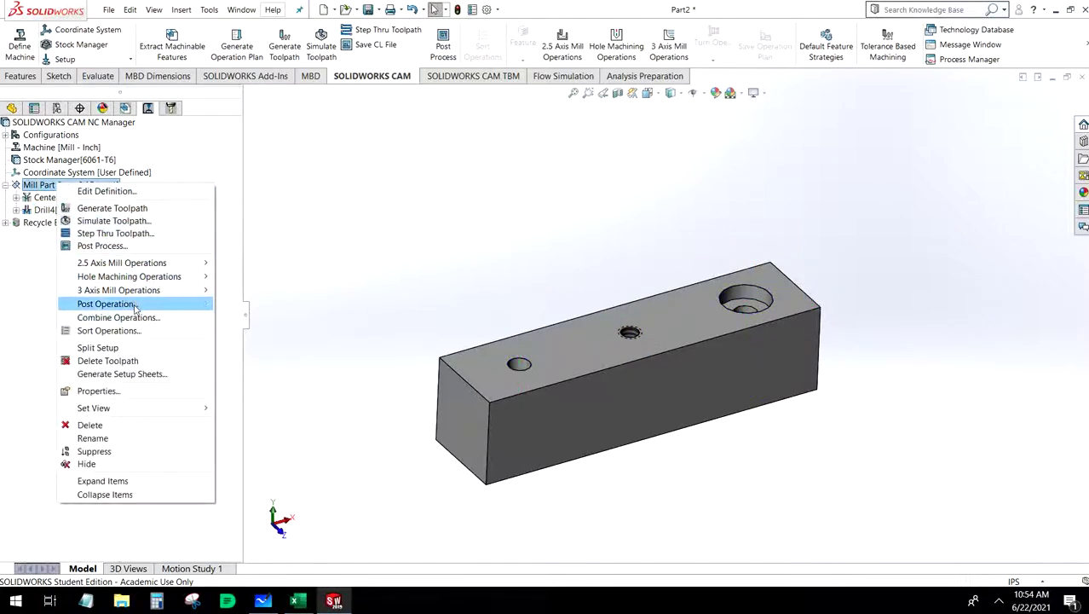
mouse_move(145, 277)
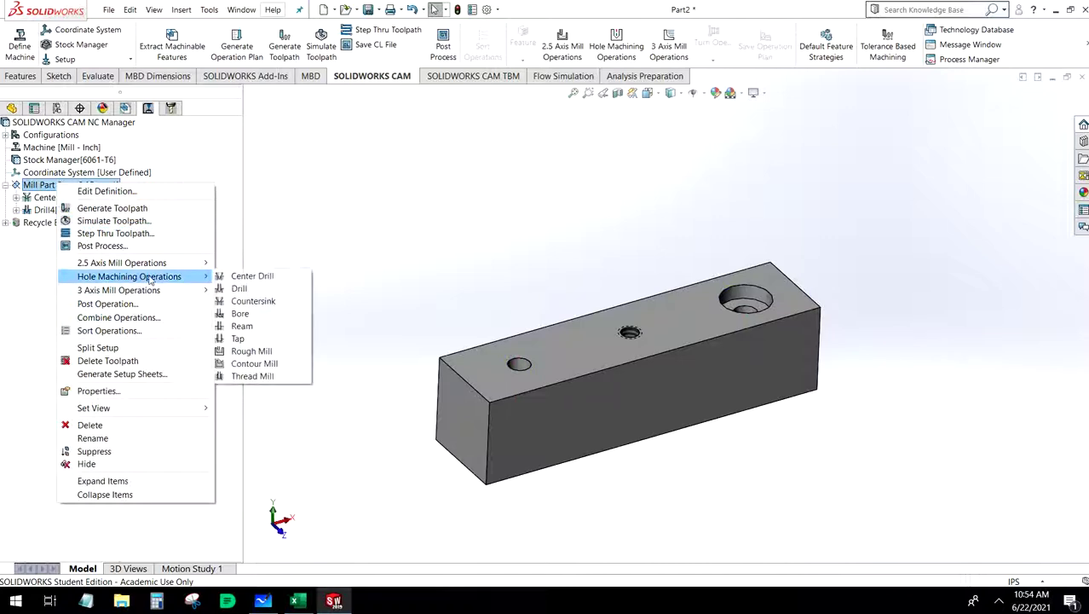
left_click(238, 288)
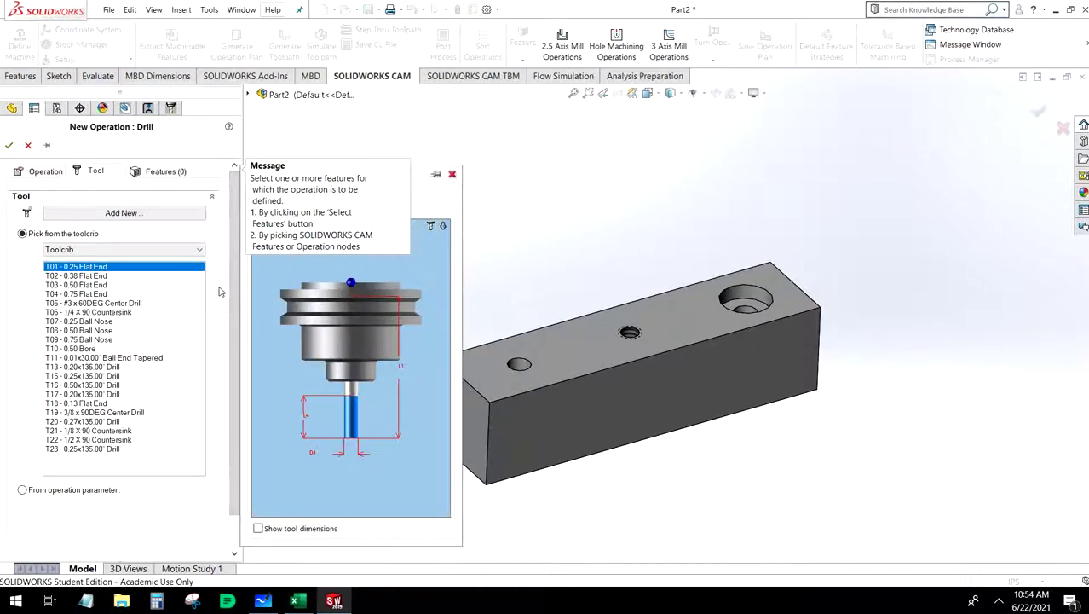
left_click(144, 217)
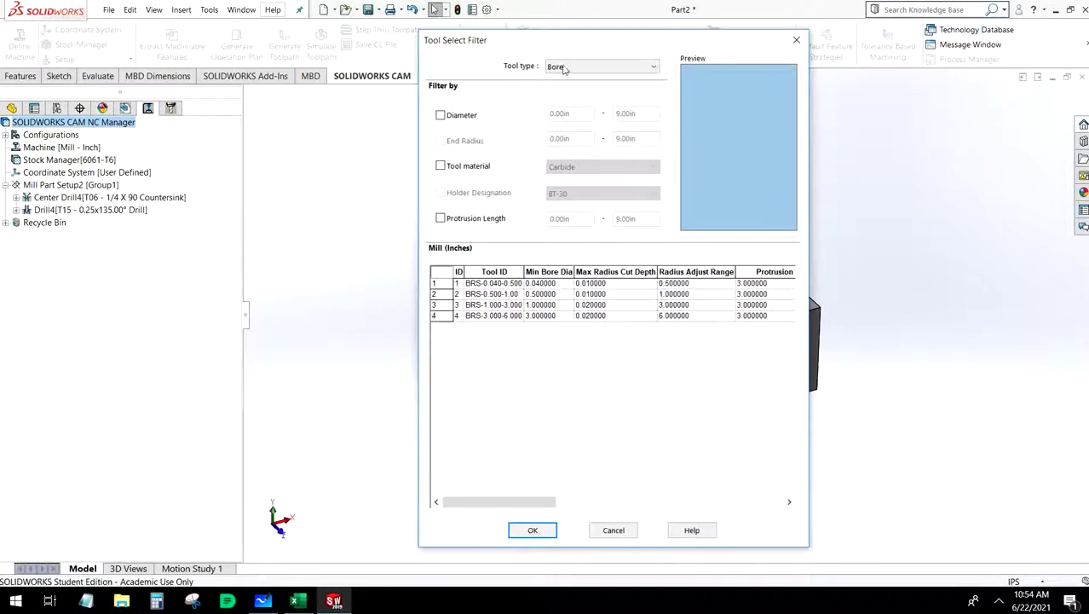
Step: Filter for Drill tools with a minimum diameter of 0.20 in and add the #7 CNC DRILL
left_click(564, 68)
left_click(562, 95)
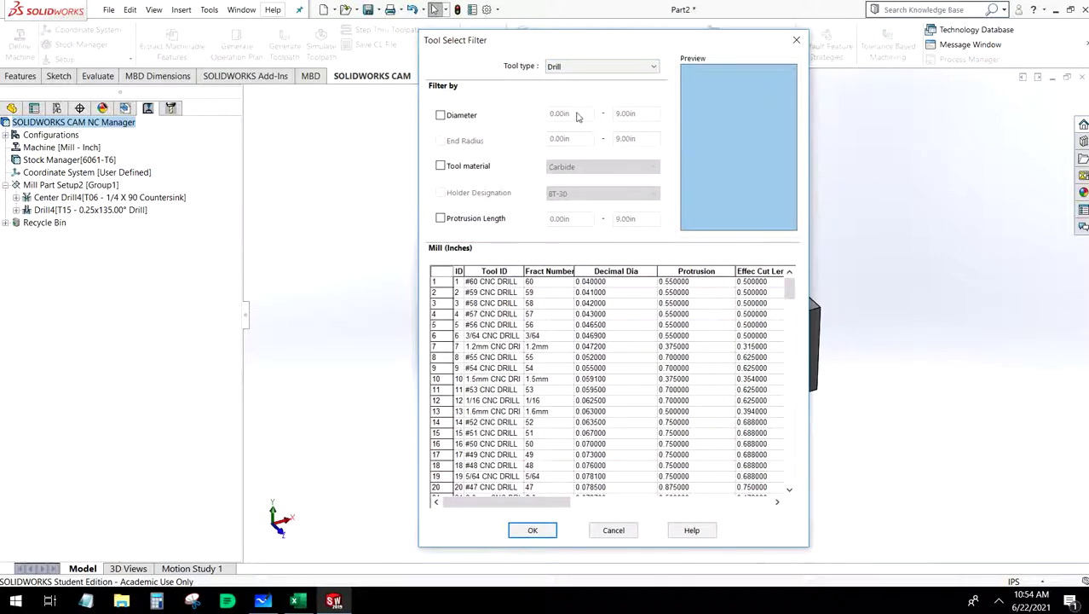
left_click(470, 115)
type(".2")
key("Return")
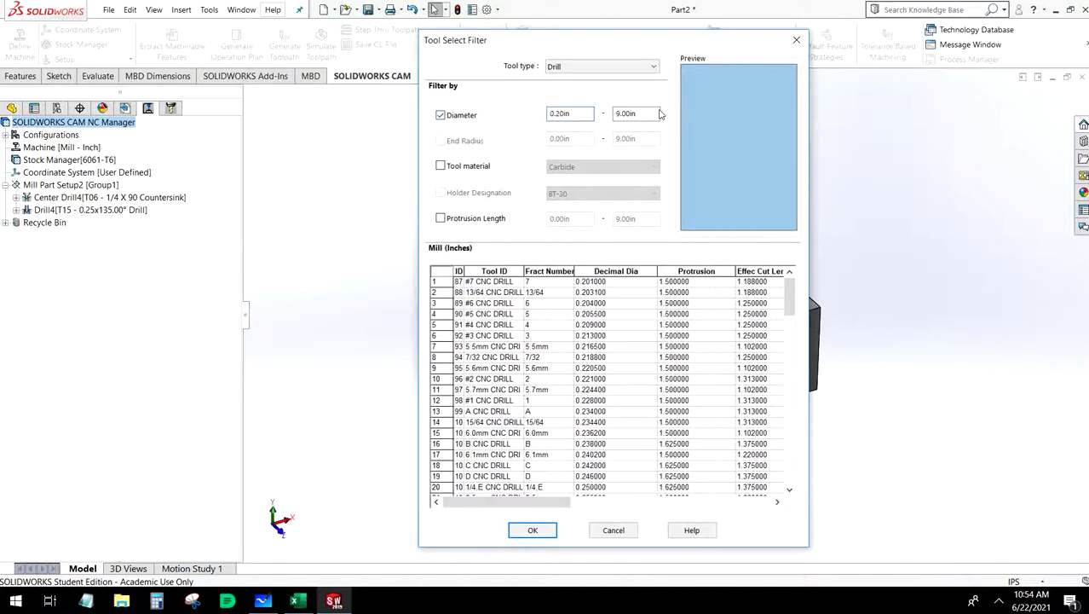
left_click(549, 283)
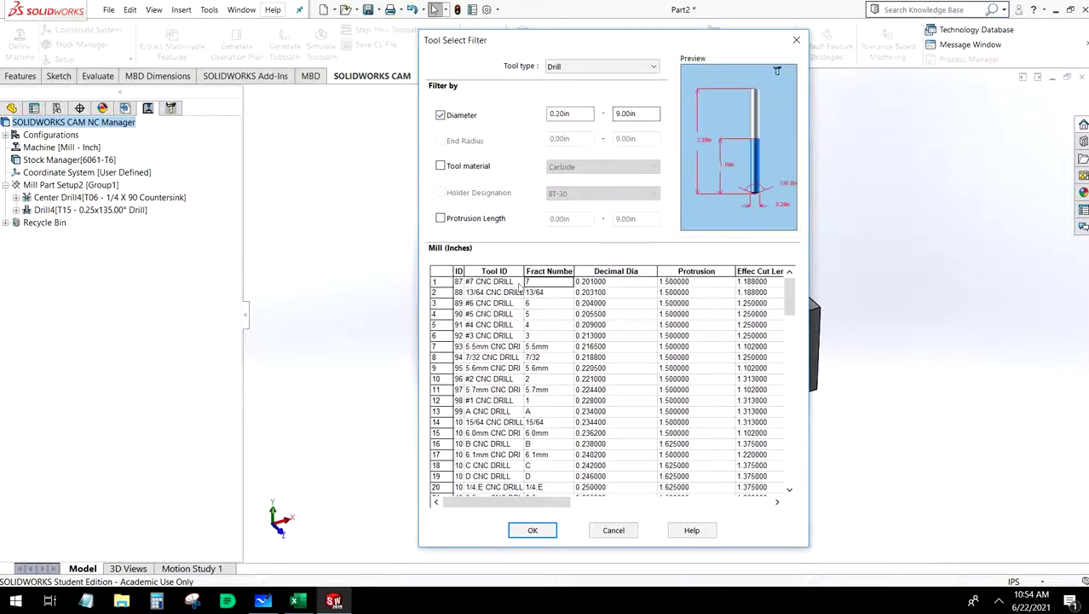
left_click(535, 530)
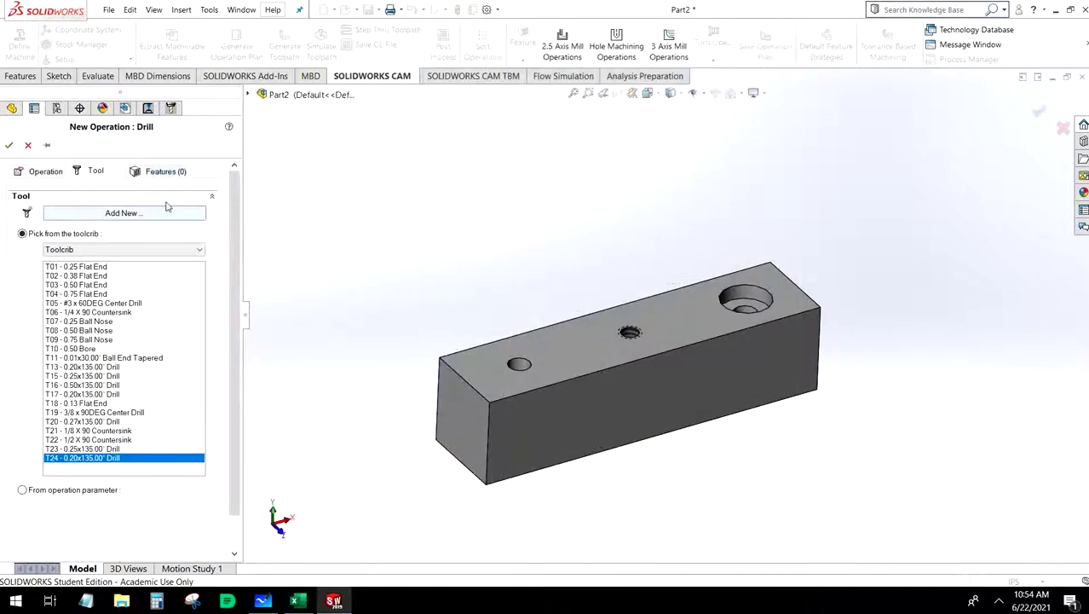
Step: Assign Hole4, the tapped hole, to the #7 drill operation, create it and accept its default parameters
left_click(167, 170)
left_click(70, 351)
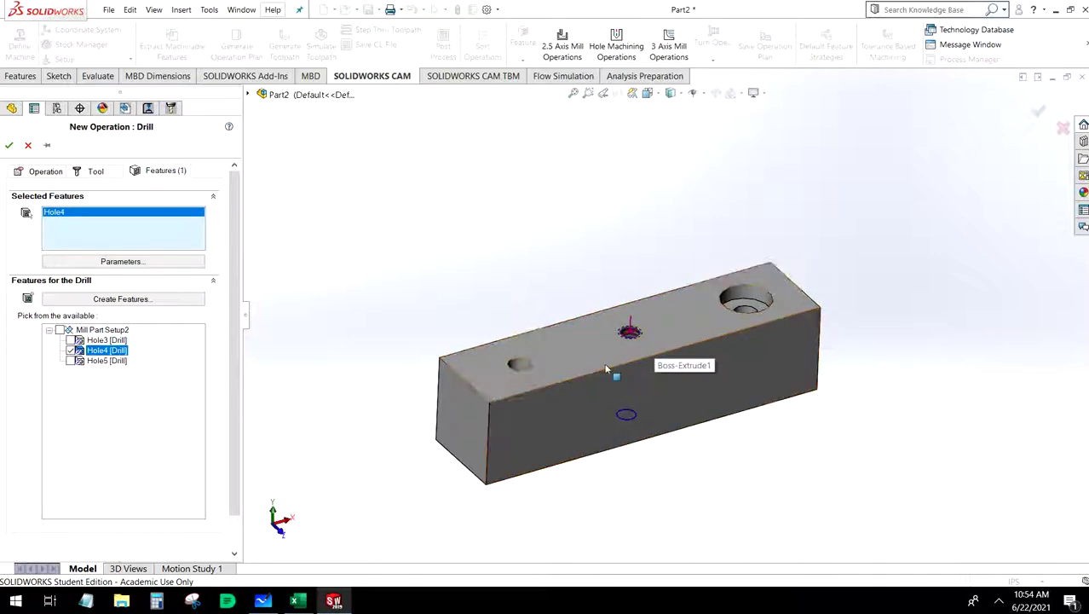
left_click(10, 146)
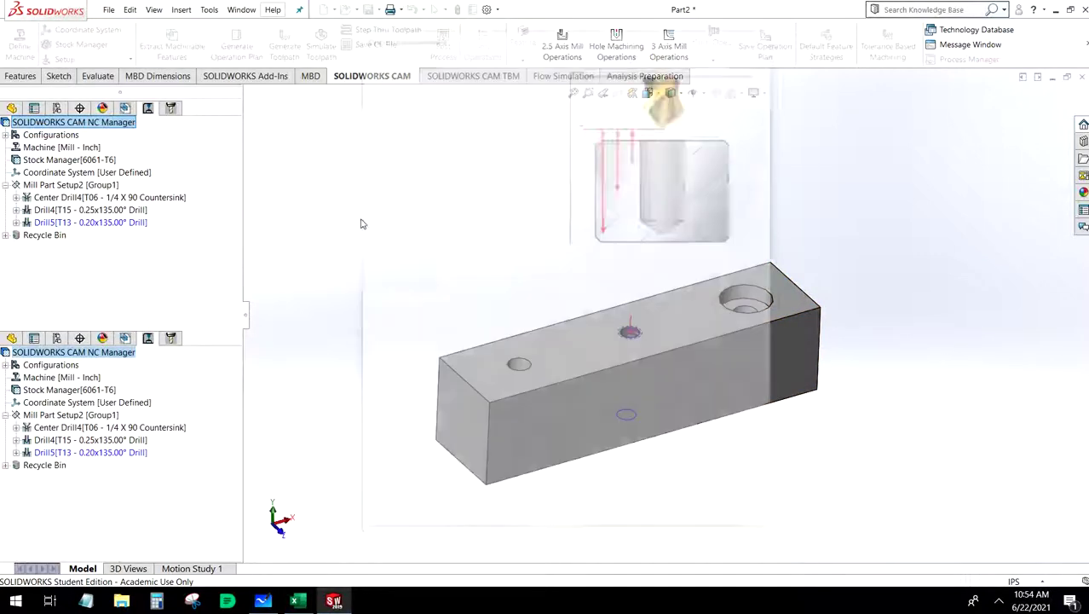
left_click(551, 521)
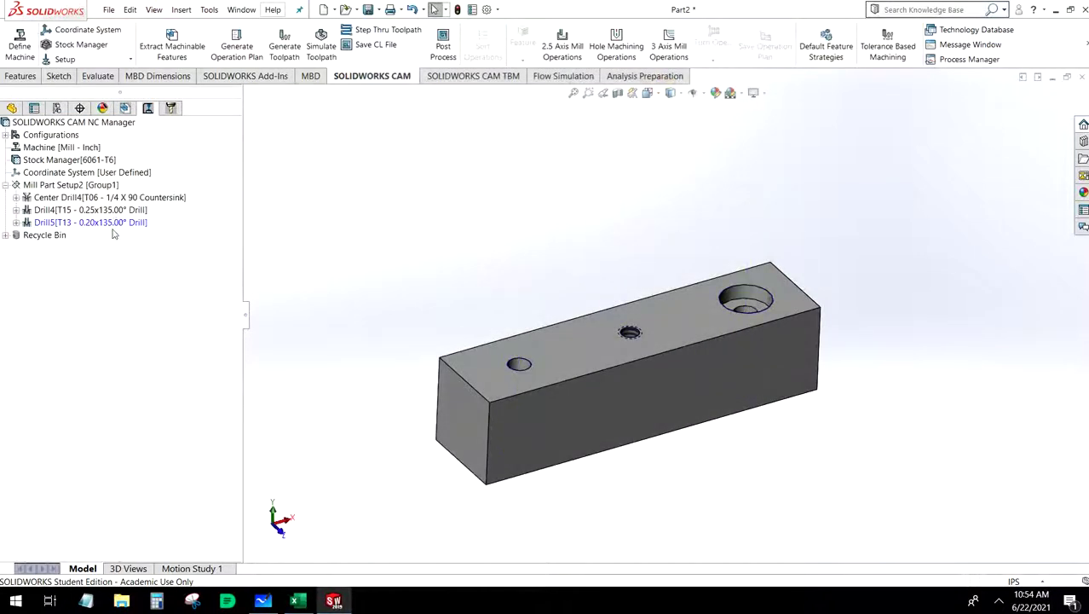
Step: Generate the toolpath for the #7 drill operation, run the toolpath simulation to the end and close it
left_click(285, 49)
left_click(334, 52)
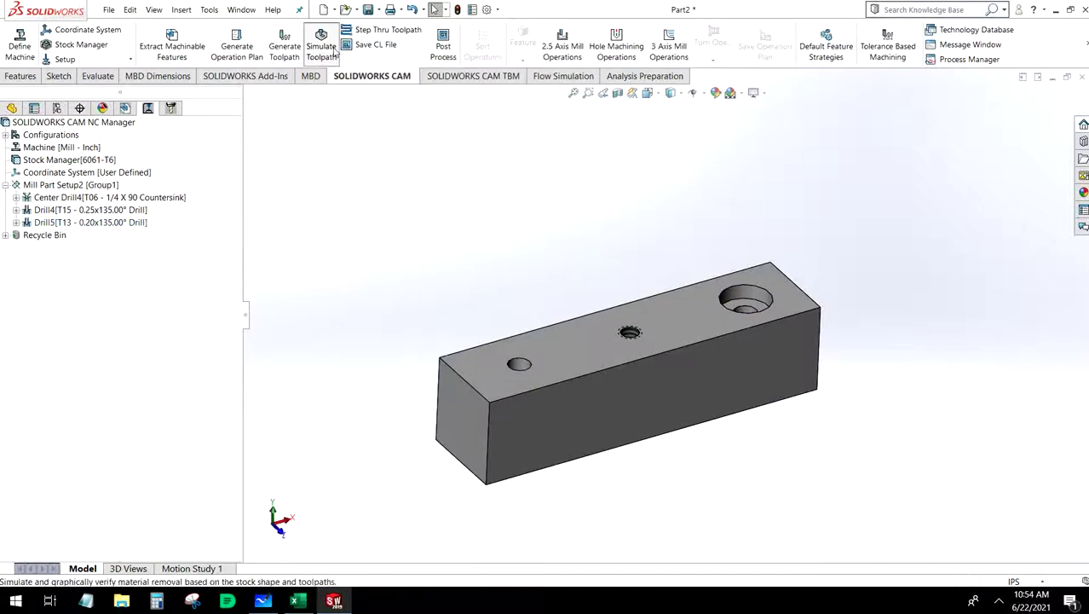
left_click(88, 229)
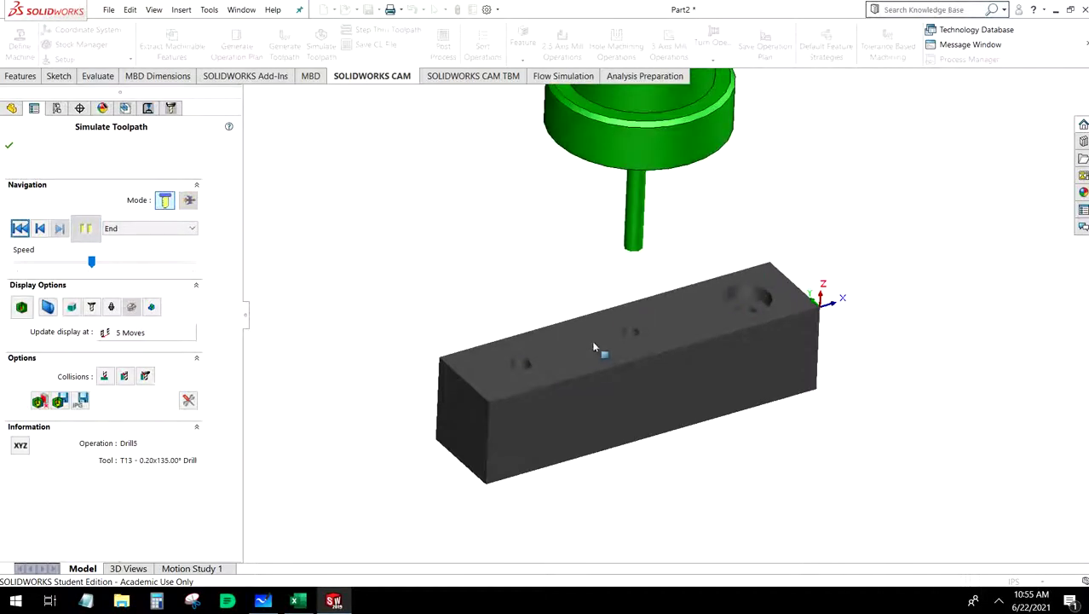
left_click(8, 146)
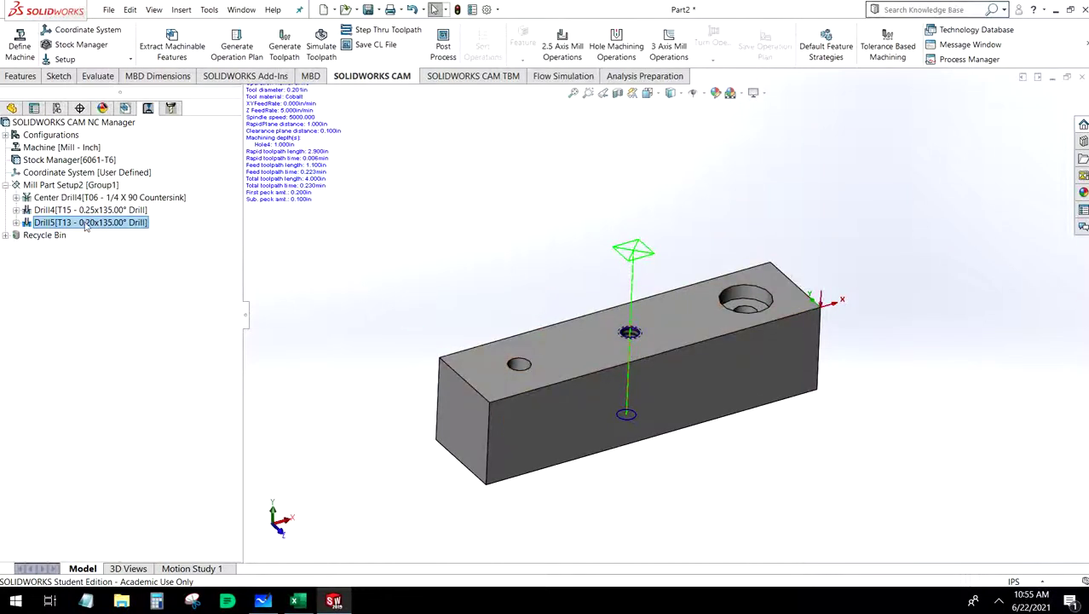
Step: Create a Tap operation in Mill Part Setup2 with the T14 1/4-20UNC tap for Hole4 and accept its default parameters
right_click(62, 187)
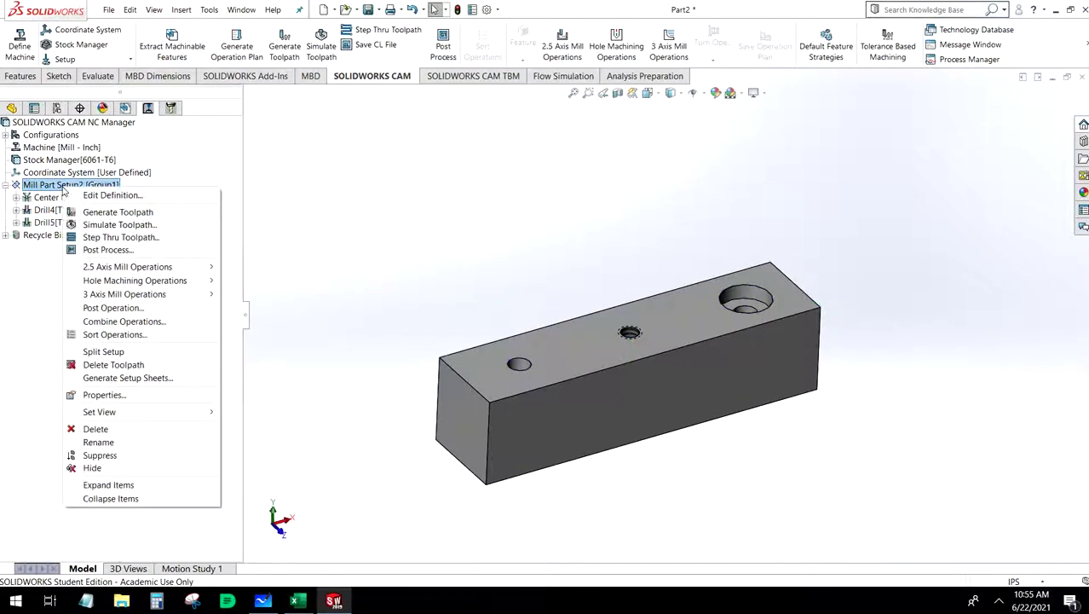
mouse_move(166, 282)
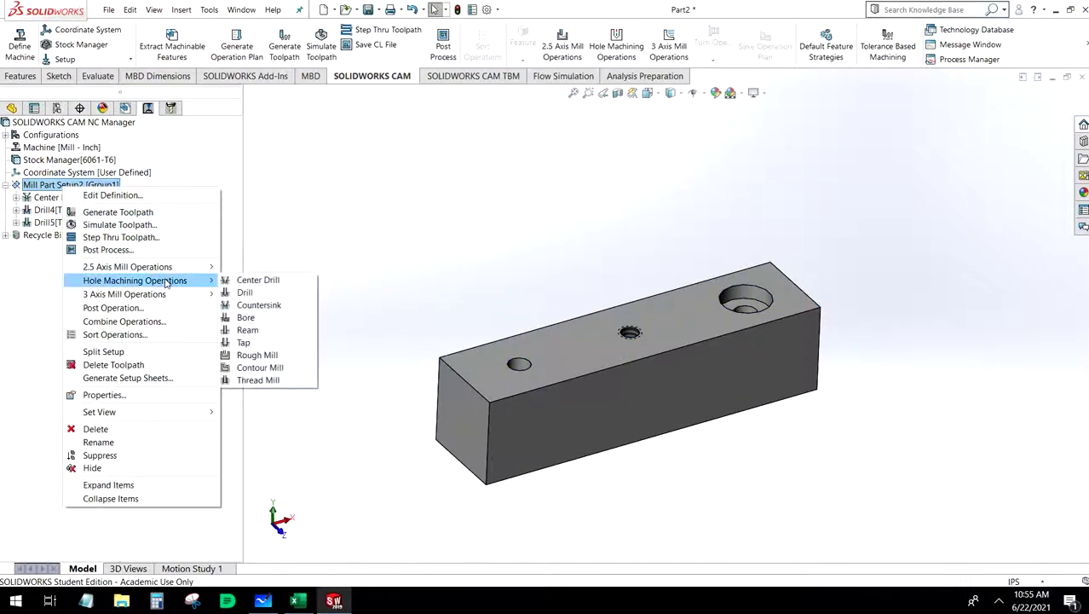
left_click(243, 342)
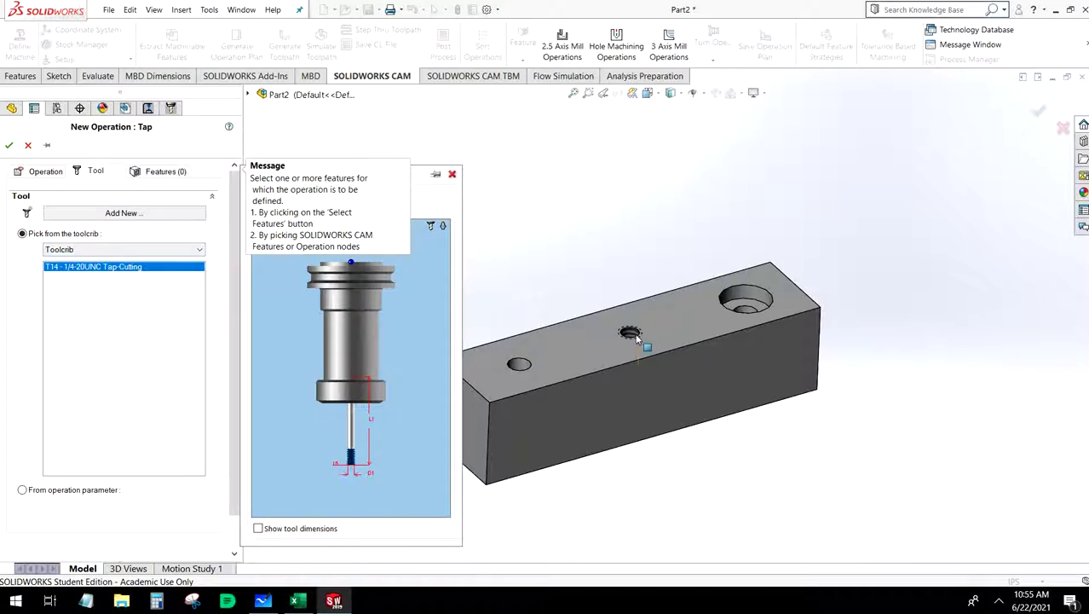
left_click(157, 172)
left_click(98, 351)
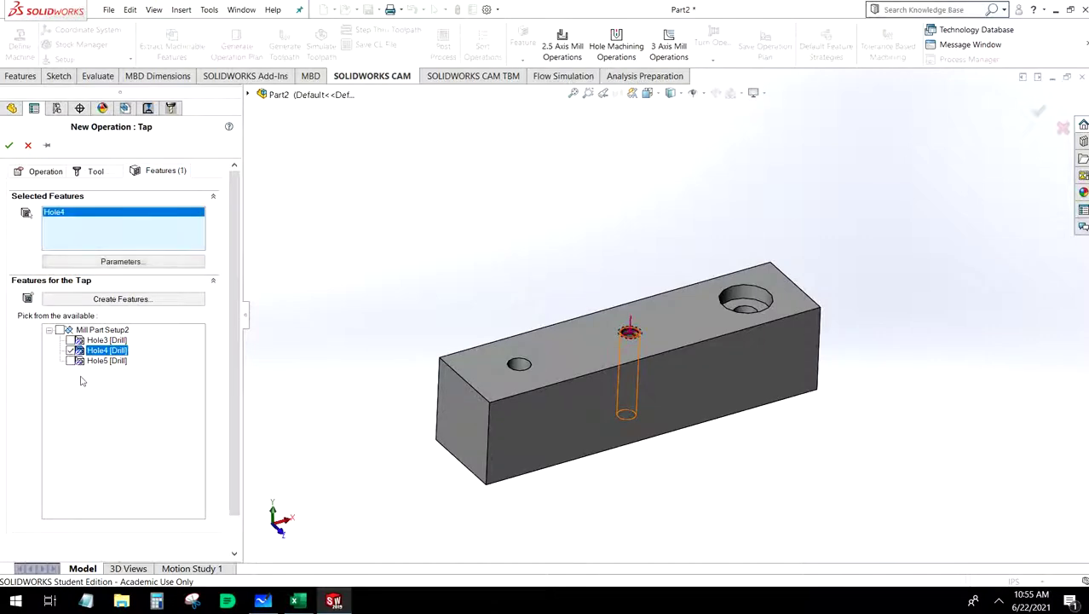
left_click(9, 146)
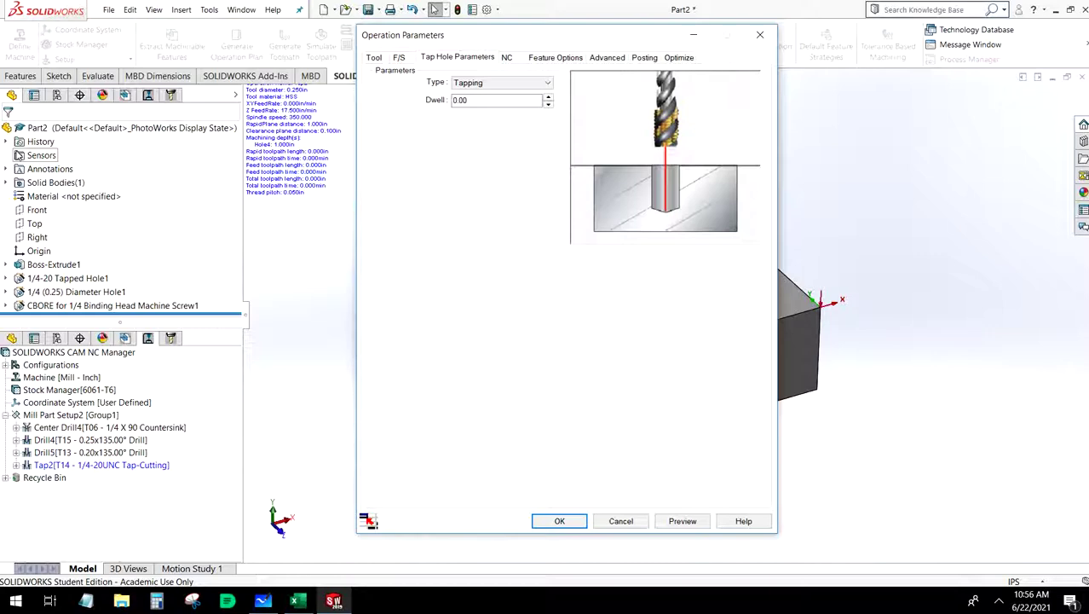
left_click(555, 523)
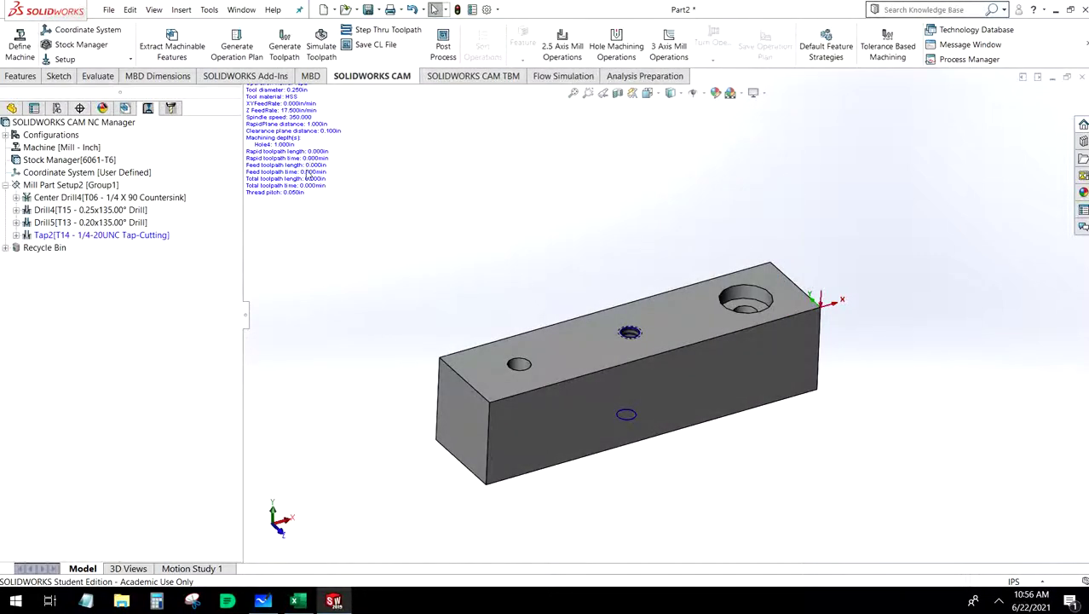
Step: Generate the toolpath for the Tap operation, run the toolpath simulation to the end and close it
left_click(285, 53)
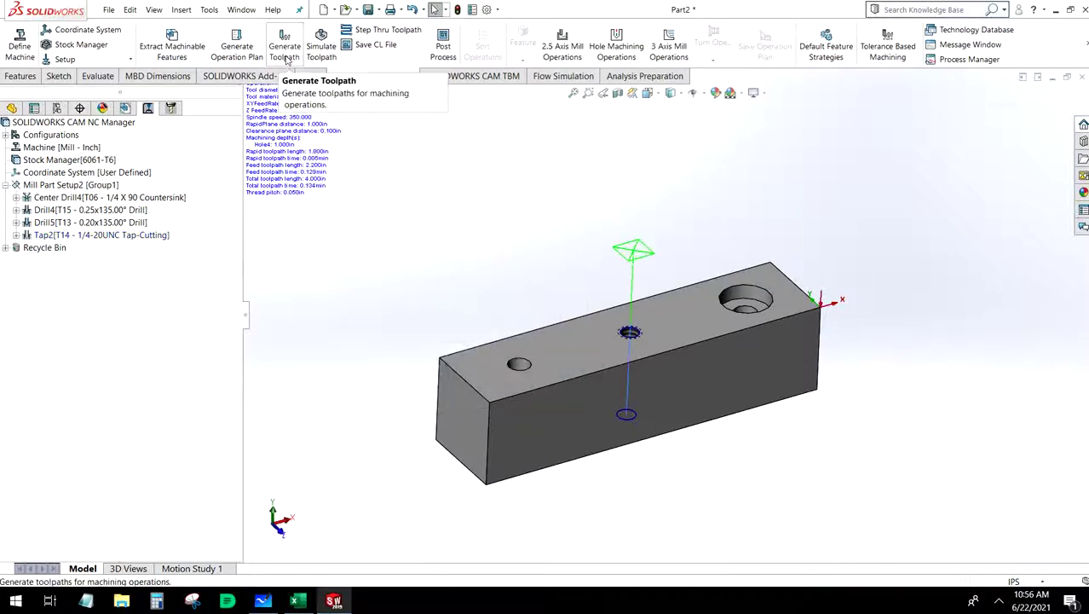
left_click(320, 51)
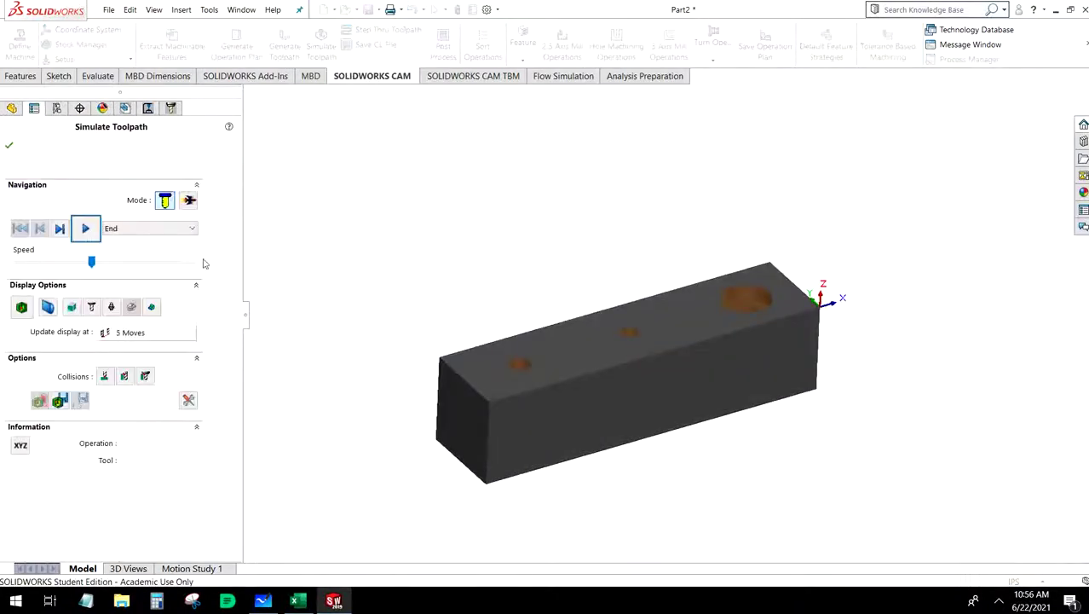
left_click(93, 230)
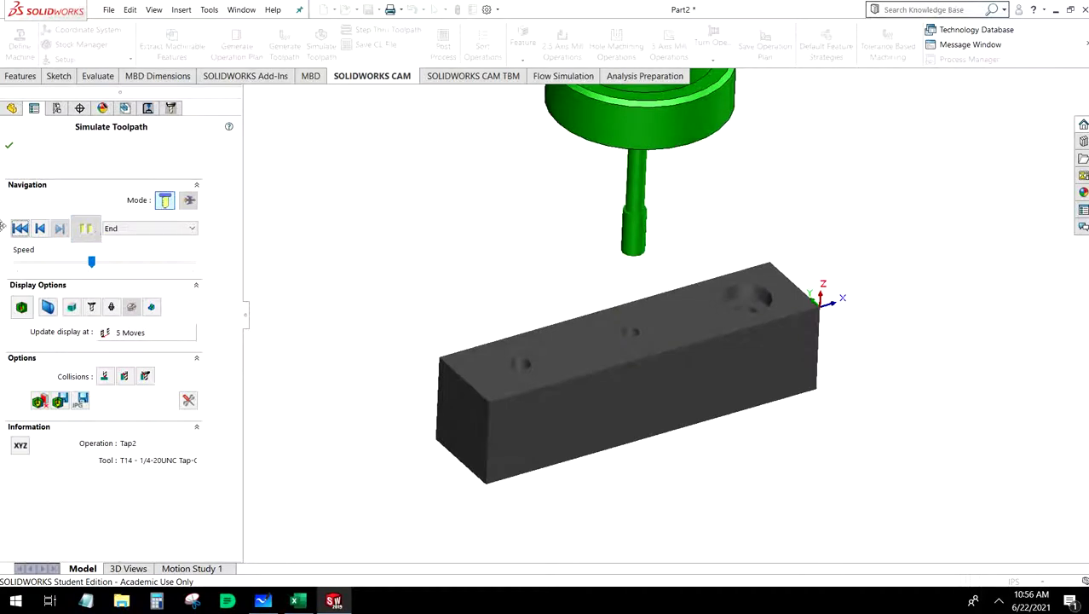
left_click(10, 147)
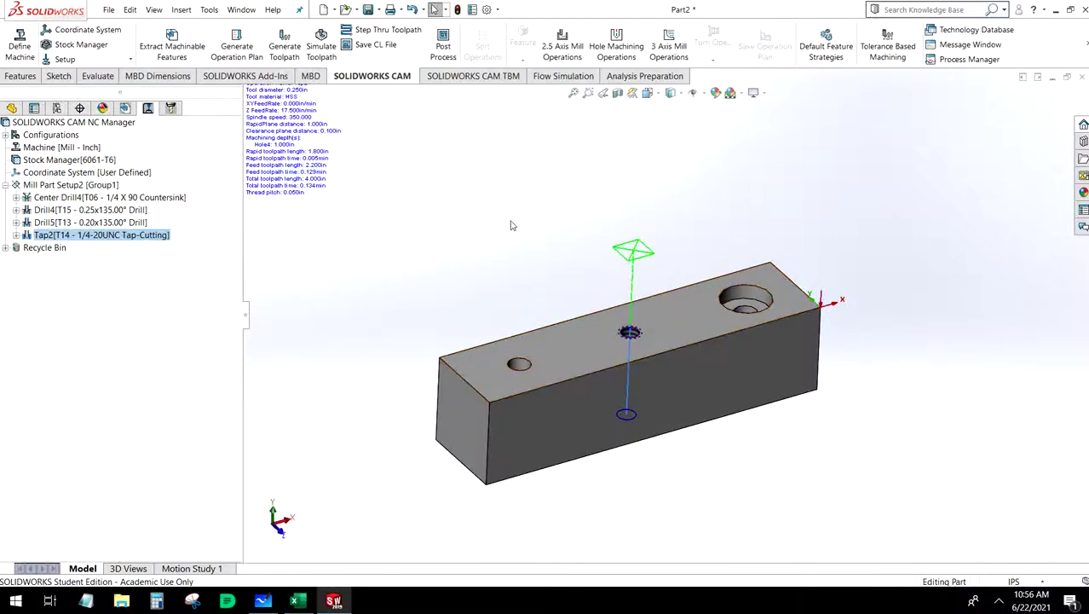
Step: Start a 2.5 axis Rough Mill operation in Mill Part Setup2 and define a new Pocket feature from the counterbore's upper circular edge
right_click(59, 187)
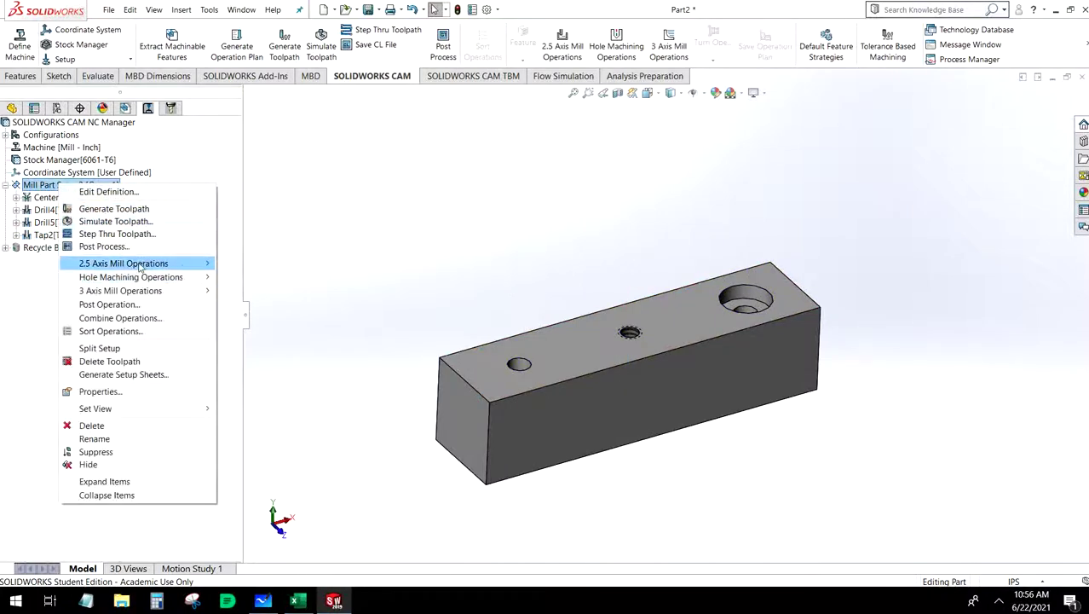
mouse_move(141, 267)
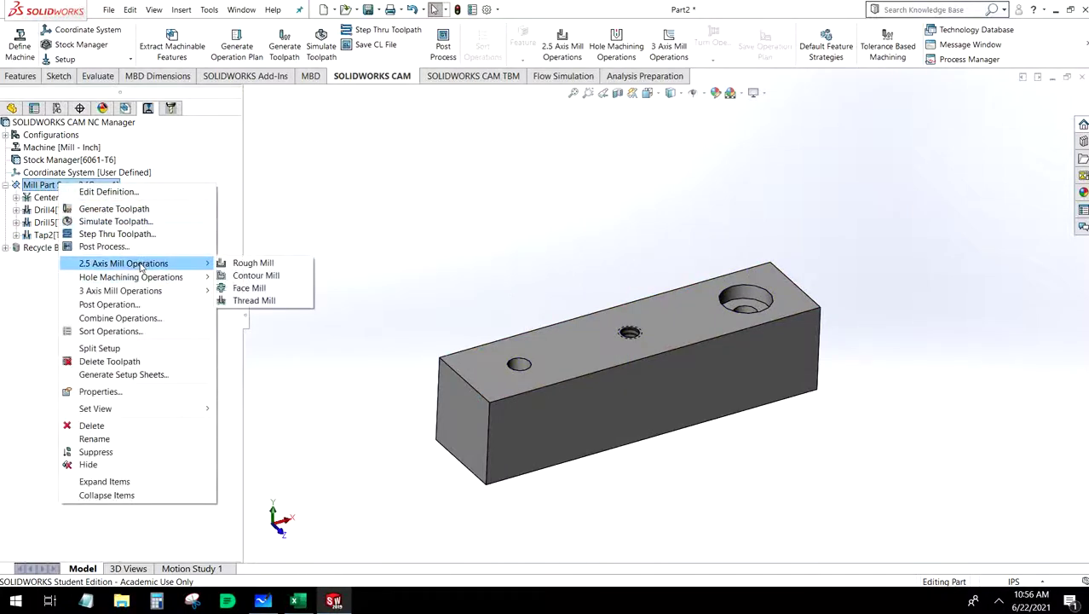
left_click(252, 266)
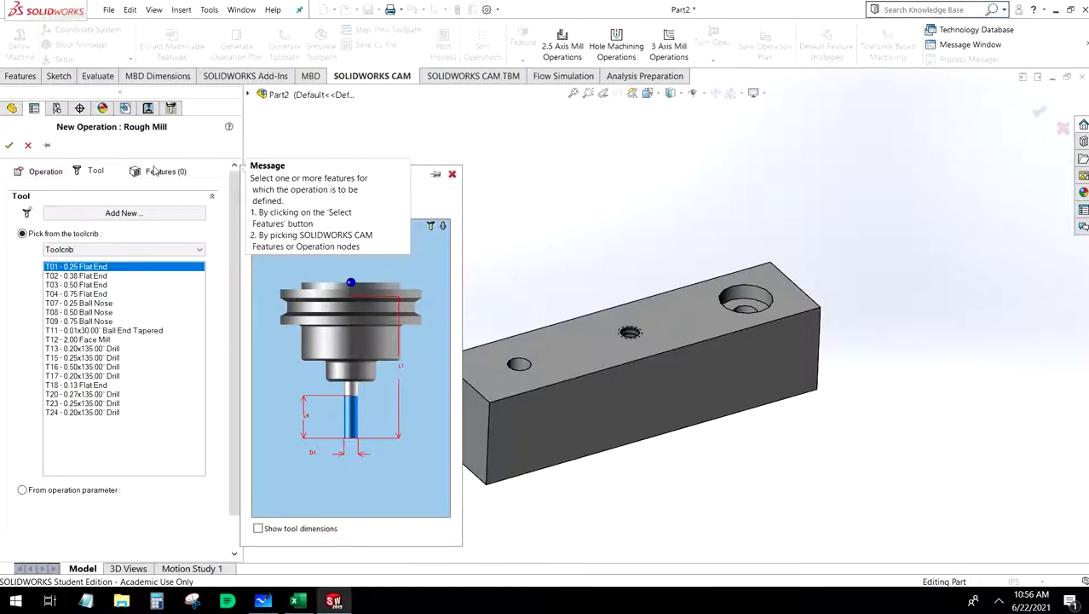
left_click(155, 170)
left_click(140, 300)
left_click(128, 315)
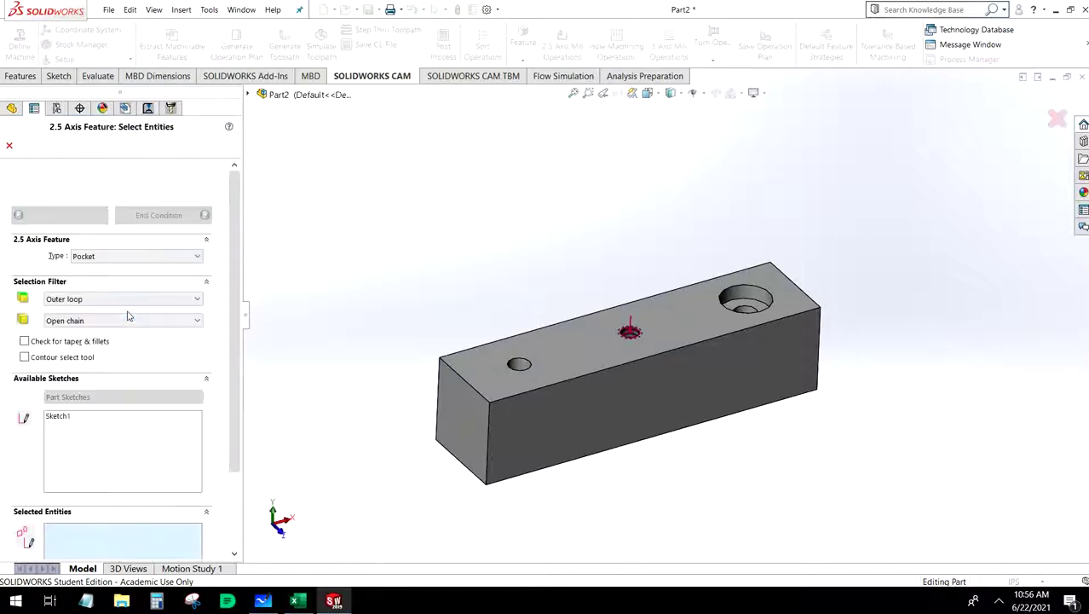
left_click(753, 294)
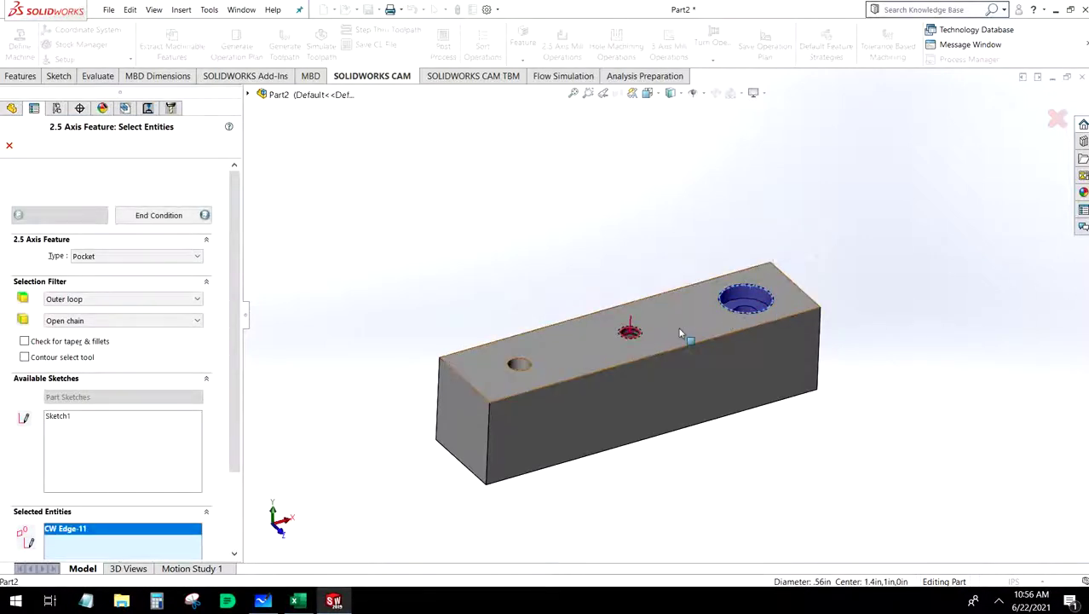
Step: Set the pocket's end condition to Upto Face at the counterbore floor and create the feature
left_click(164, 222)
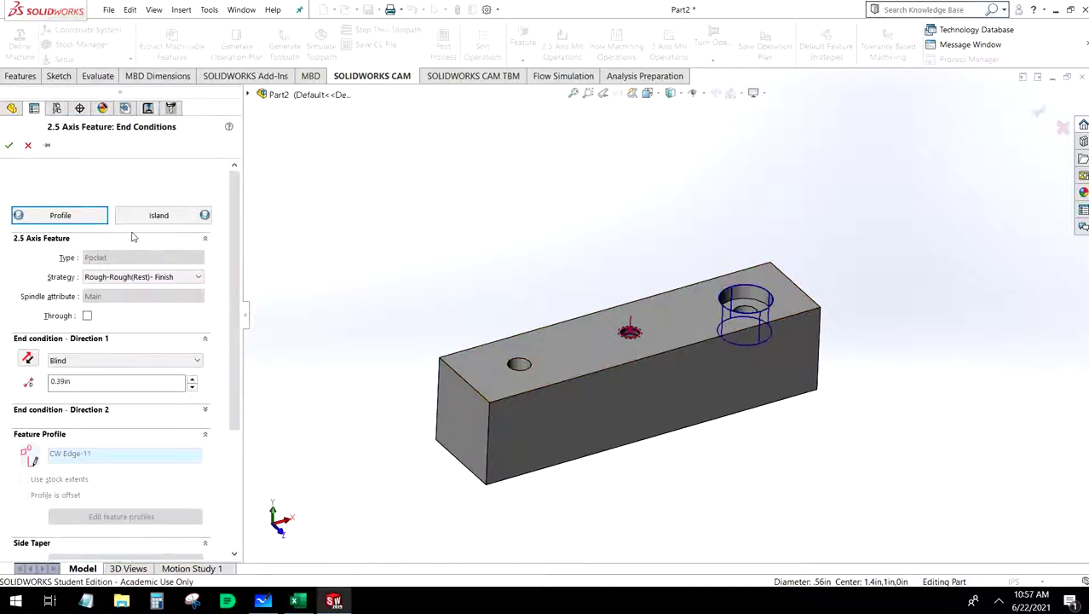
left_click(93, 361)
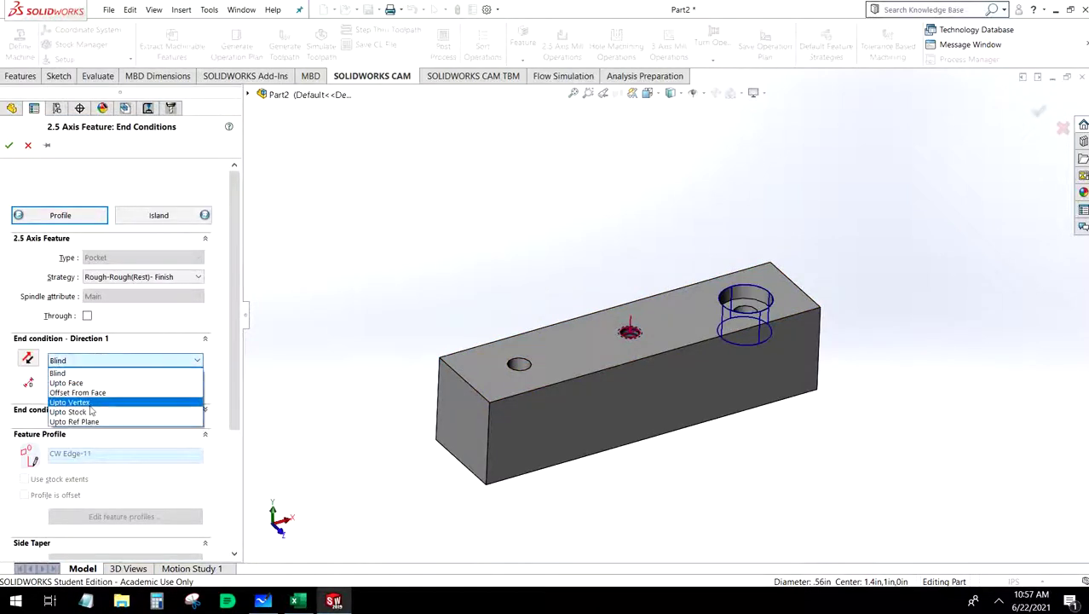
left_click(85, 383)
middle_click_drag(682, 357, 743, 290)
scroll(743, 290, "down", 3)
left_click(741, 294)
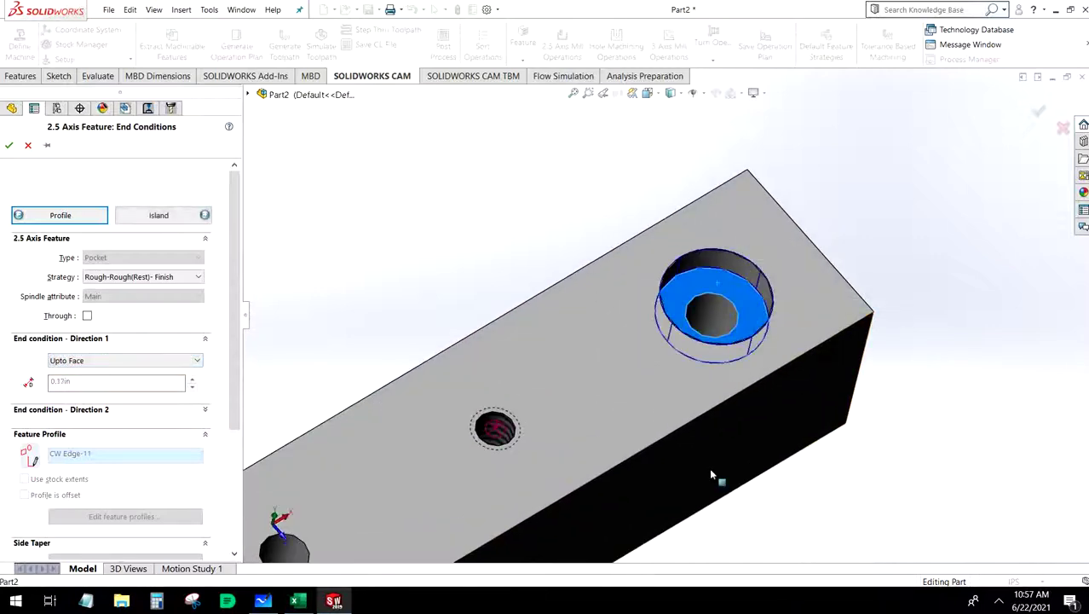
middle_click_drag(736, 374, 742, 399)
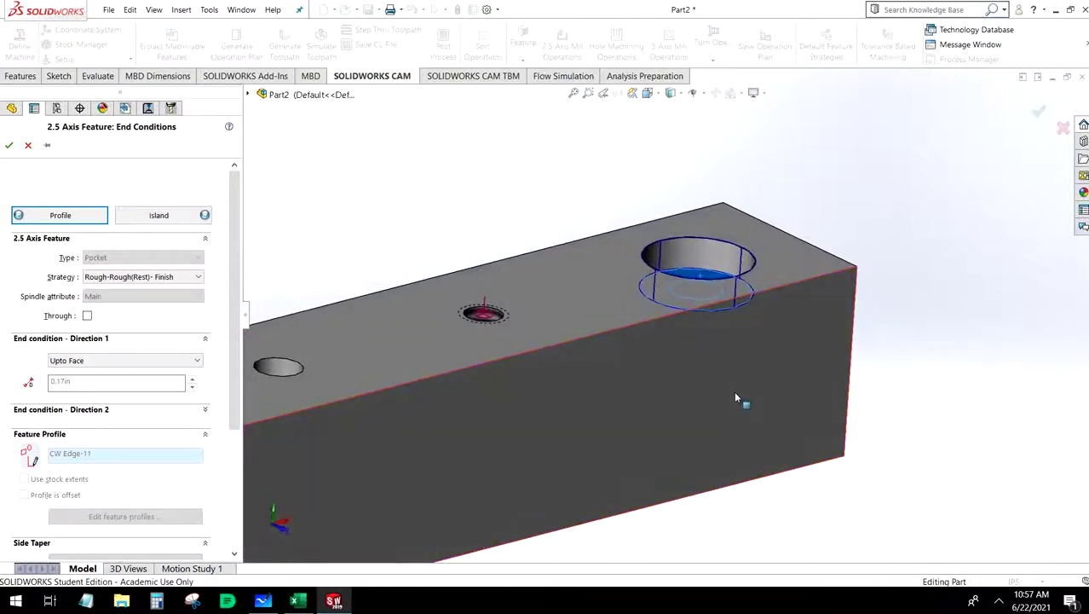
left_click(9, 146)
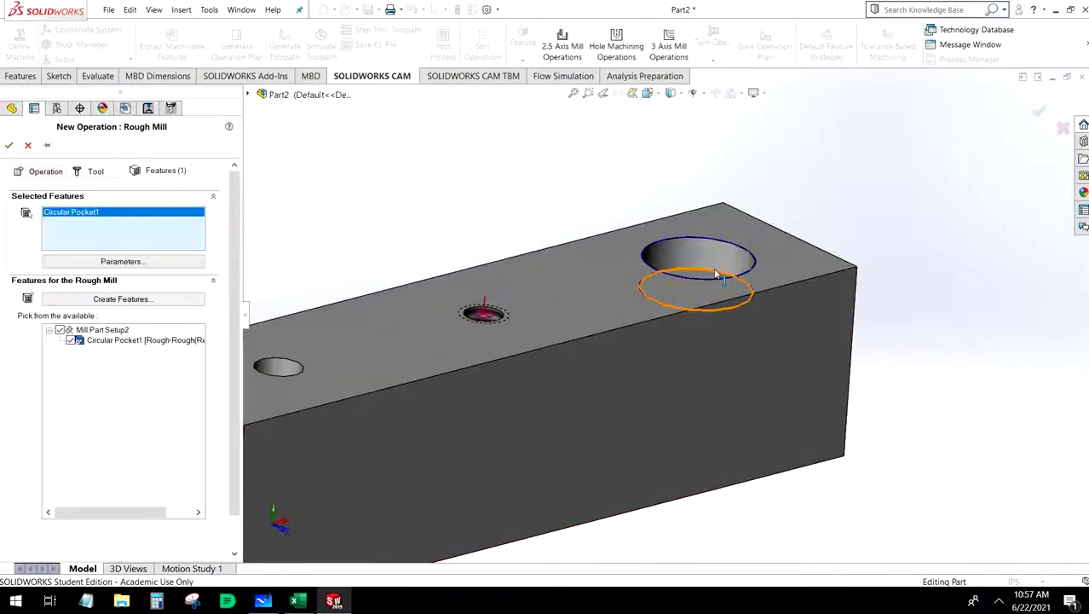
Step: Create the Rough Mill operation for the circular pocket with the T01 0.25 Flat End tool and accept its default parameters
middle_click_drag(656, 328, 650, 361)
scroll(649, 360, "up", 3)
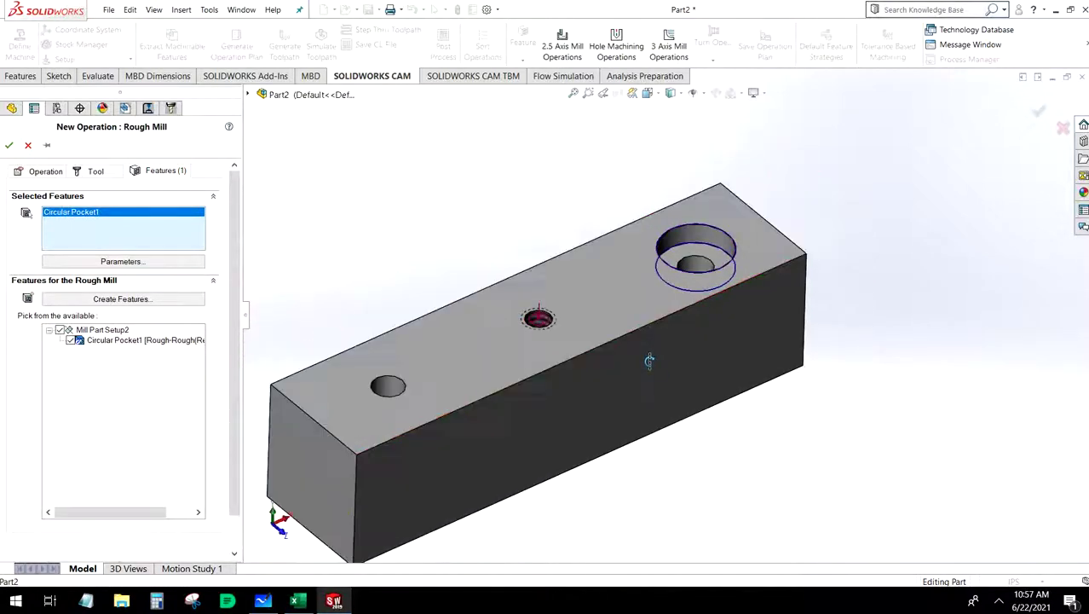
left_click(9, 145)
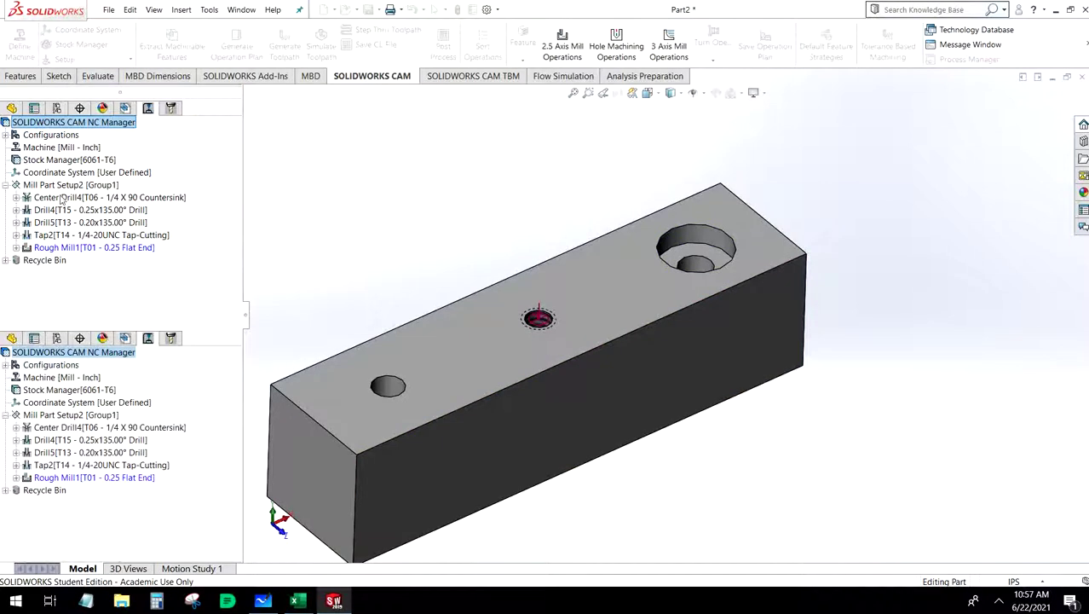
double_click(145, 248)
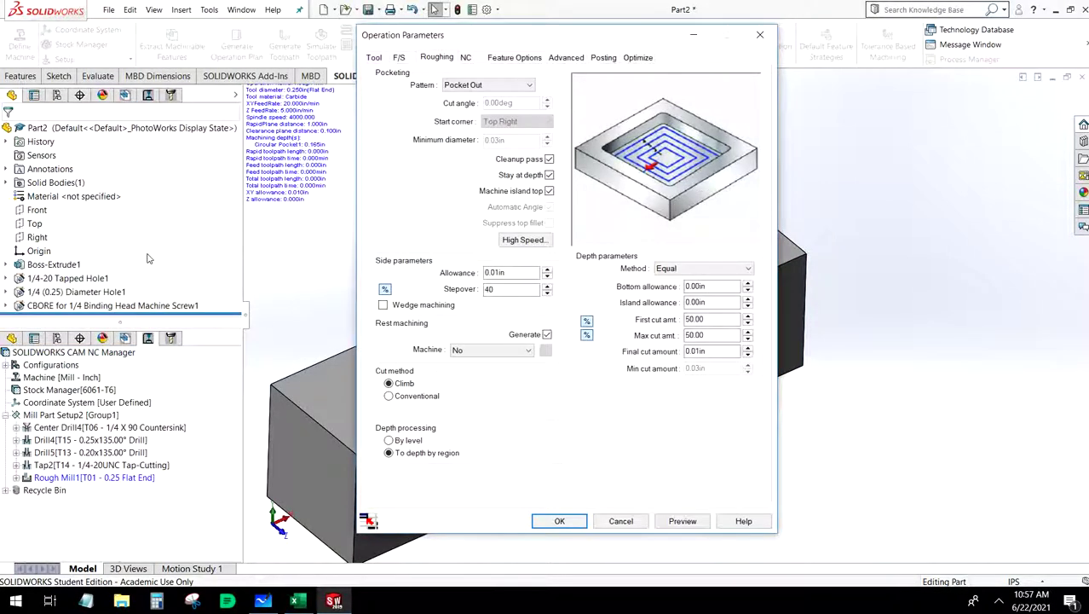
left_click(574, 518)
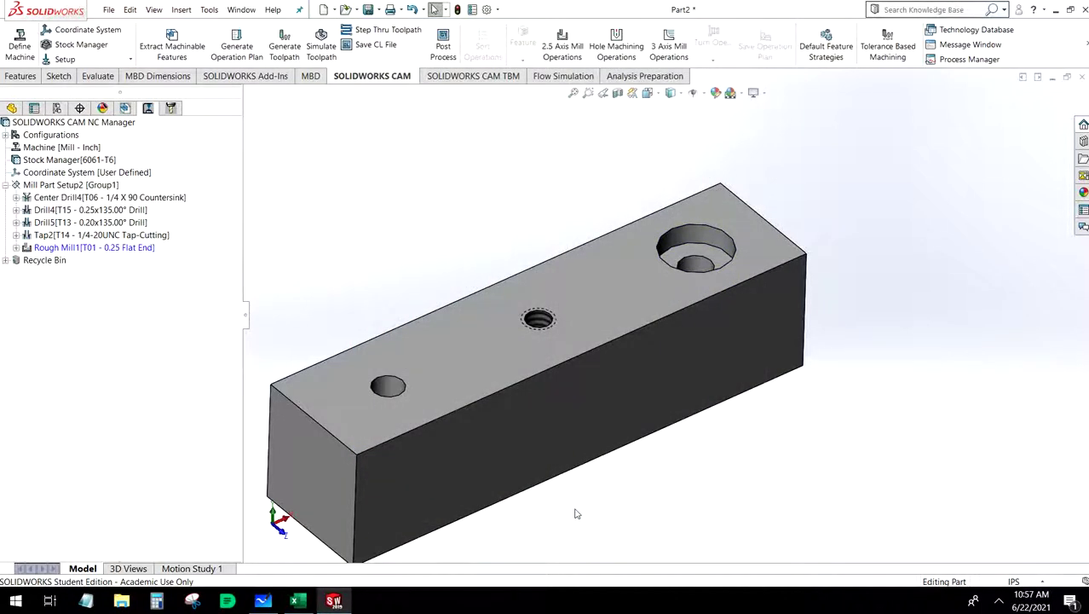
Step: Generate the toolpath for the Rough Mill operation, run the toolpath simulation and close it
left_click(321, 47)
left_click(9, 144)
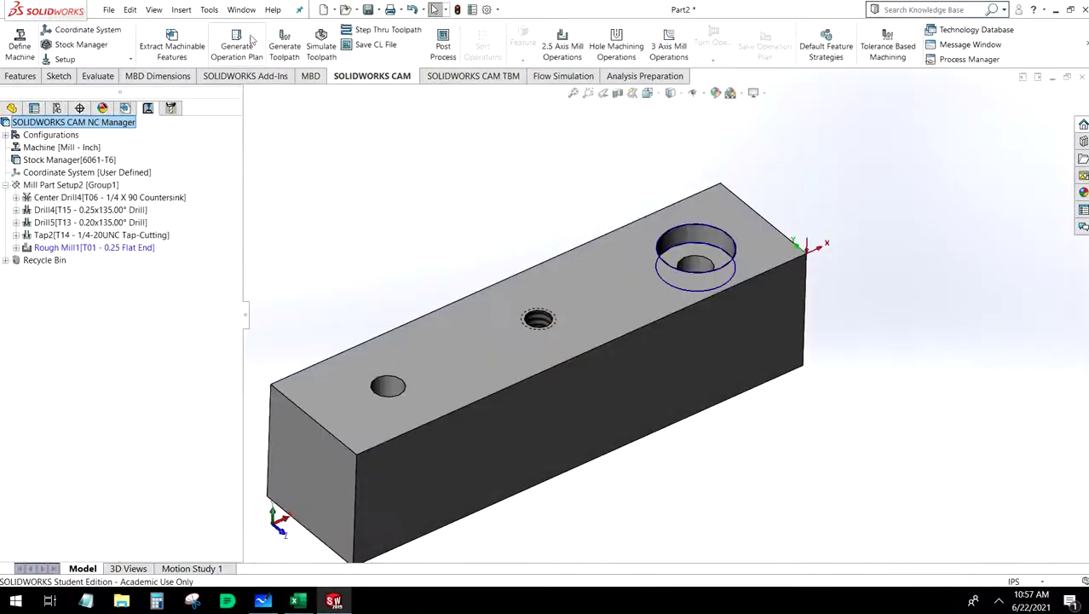
left_click(321, 47)
left_click(86, 228)
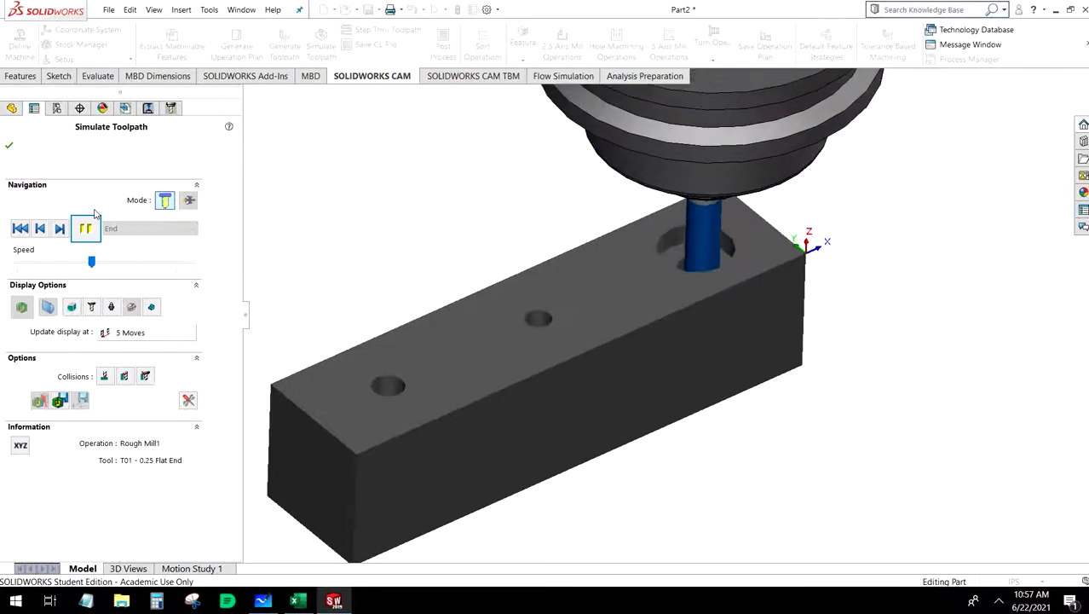
left_click(9, 144)
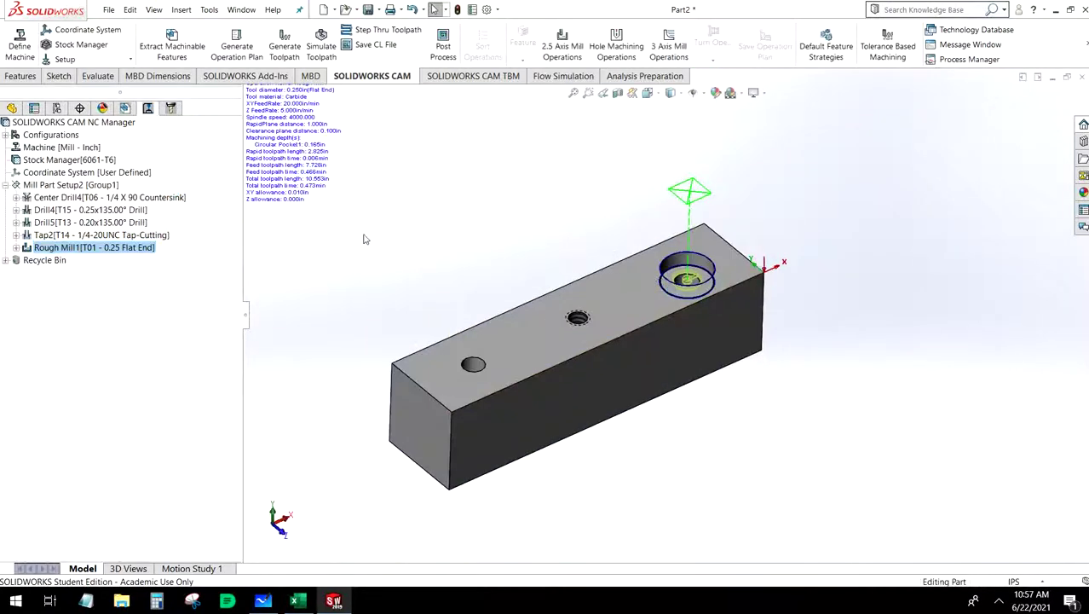
Step: Edit the Center Drill operation so its feeds and speeds are defined by Operation, with a spindle speed of 2500 rpm
right_click(75, 197)
left_click(119, 205)
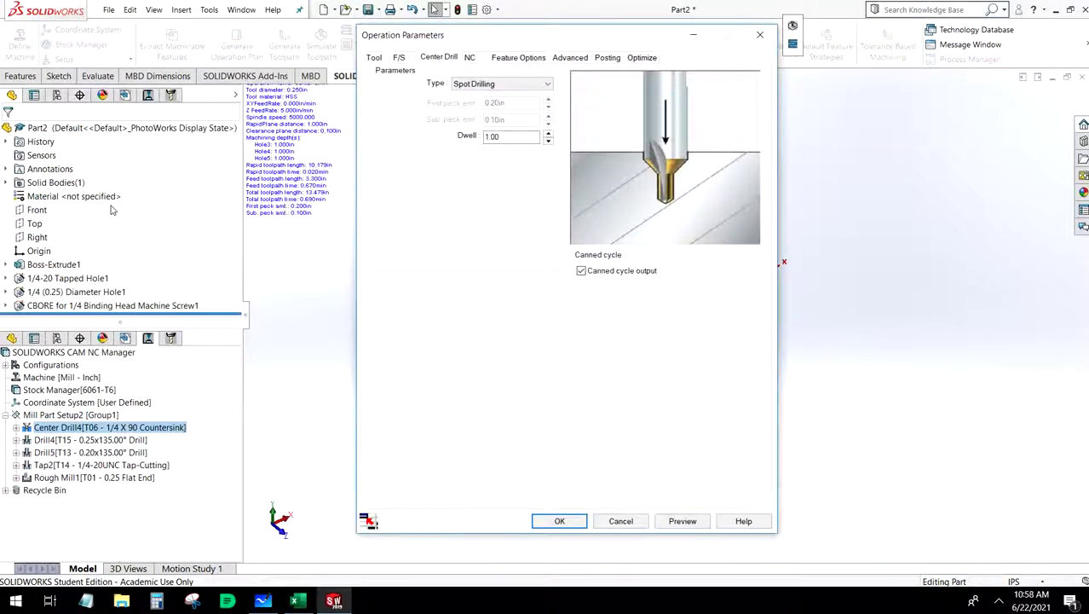
left_click(401, 57)
left_click(462, 81)
left_click(460, 99)
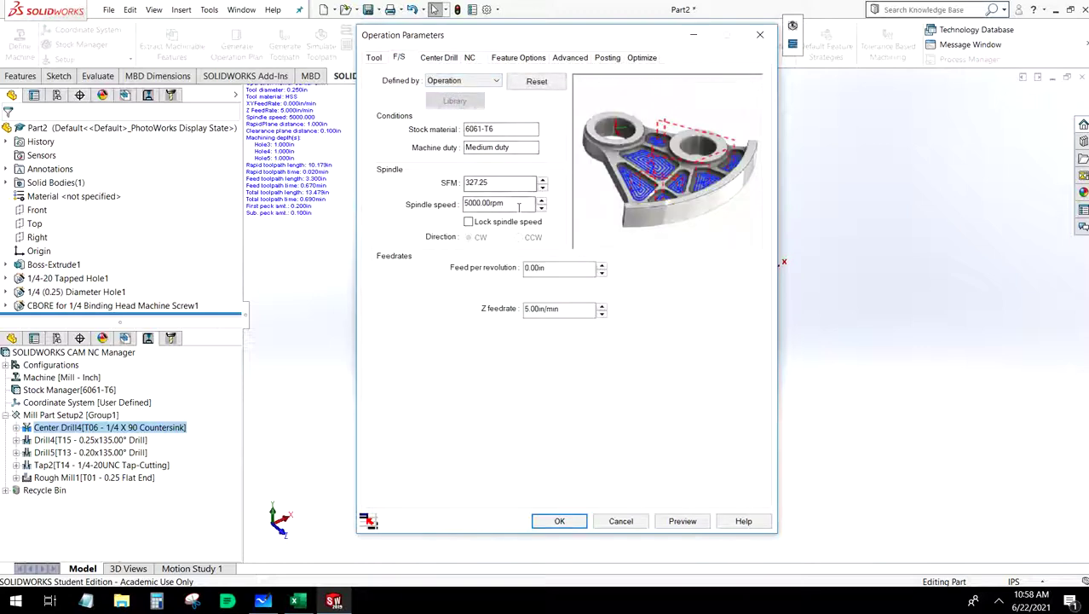
double_click(484, 203)
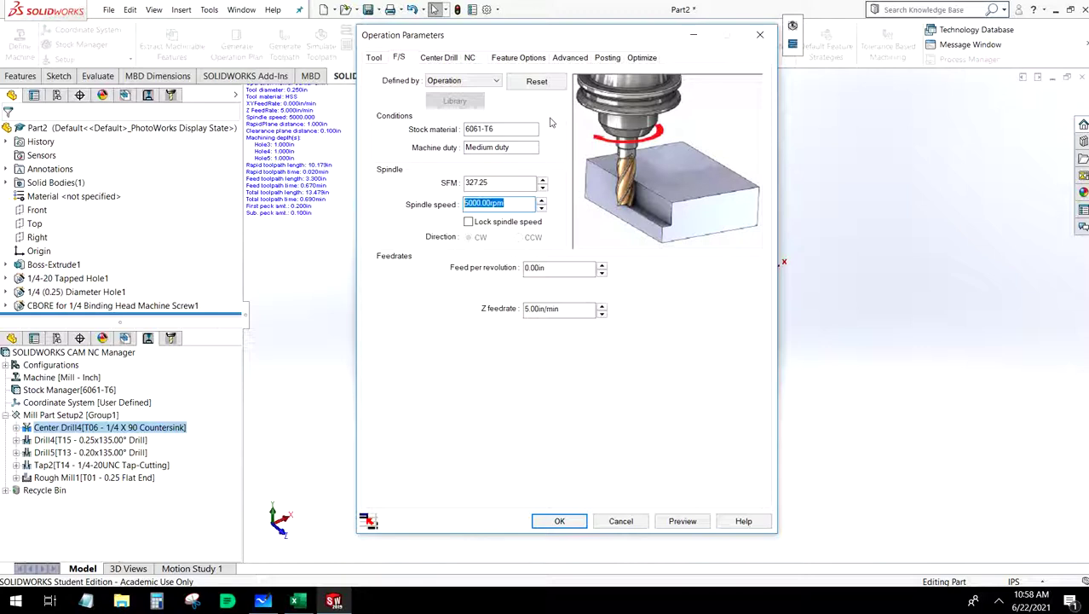
type("2500")
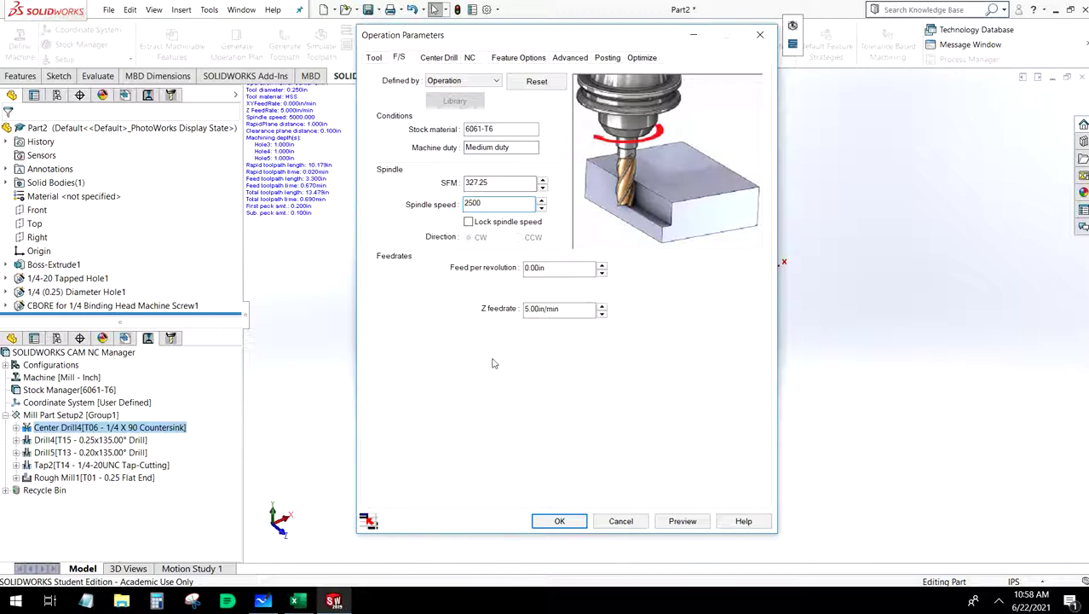
left_click(535, 312)
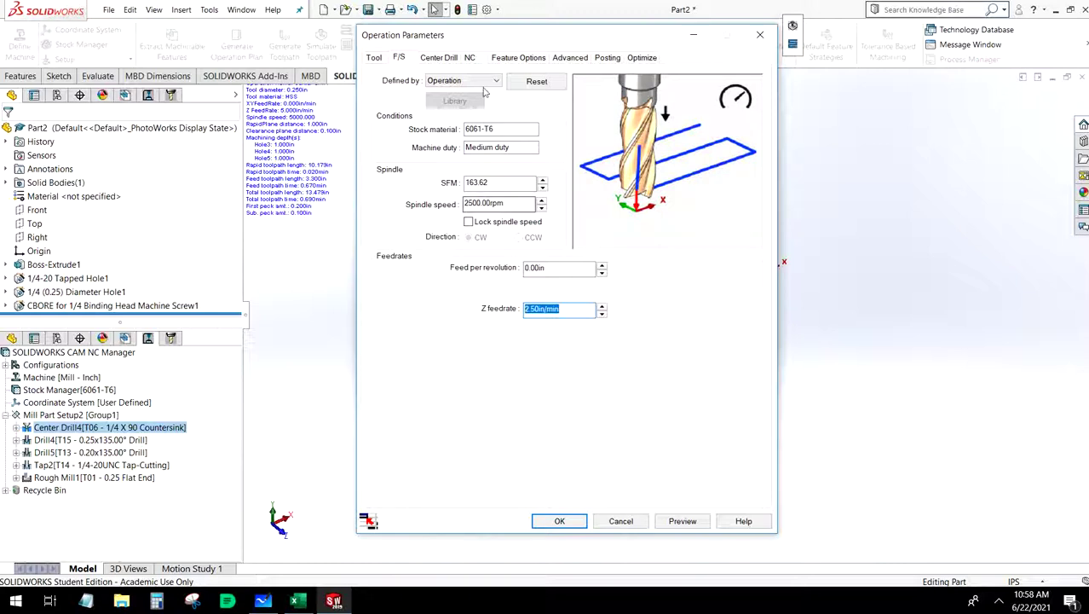
Step: Choose Spot Drilling as the cycle type in the Center Drill operation's parameters
left_click(447, 59)
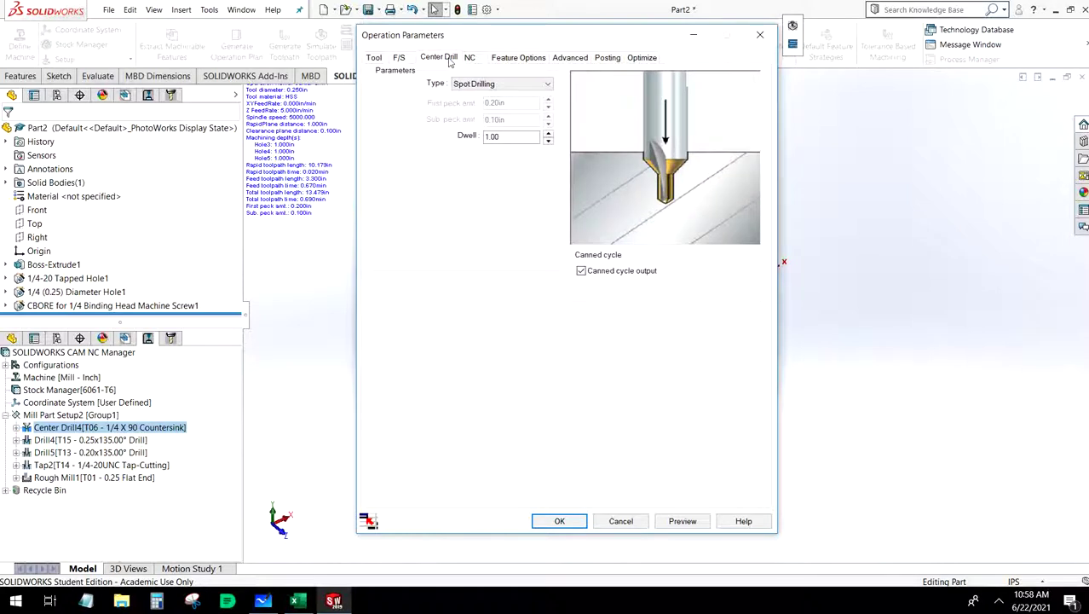
left_click(465, 85)
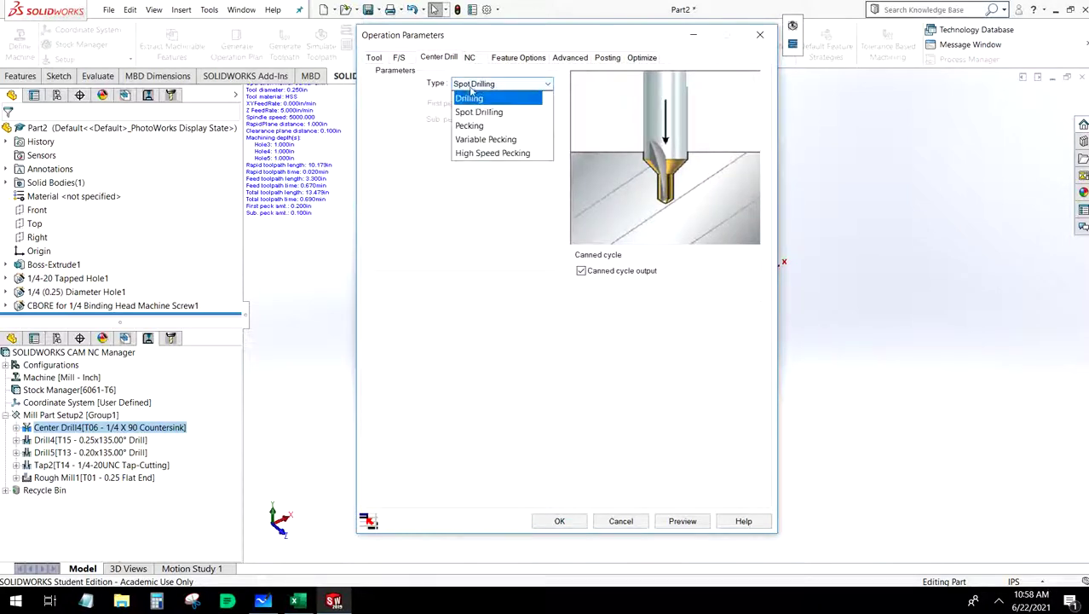
left_click(490, 113)
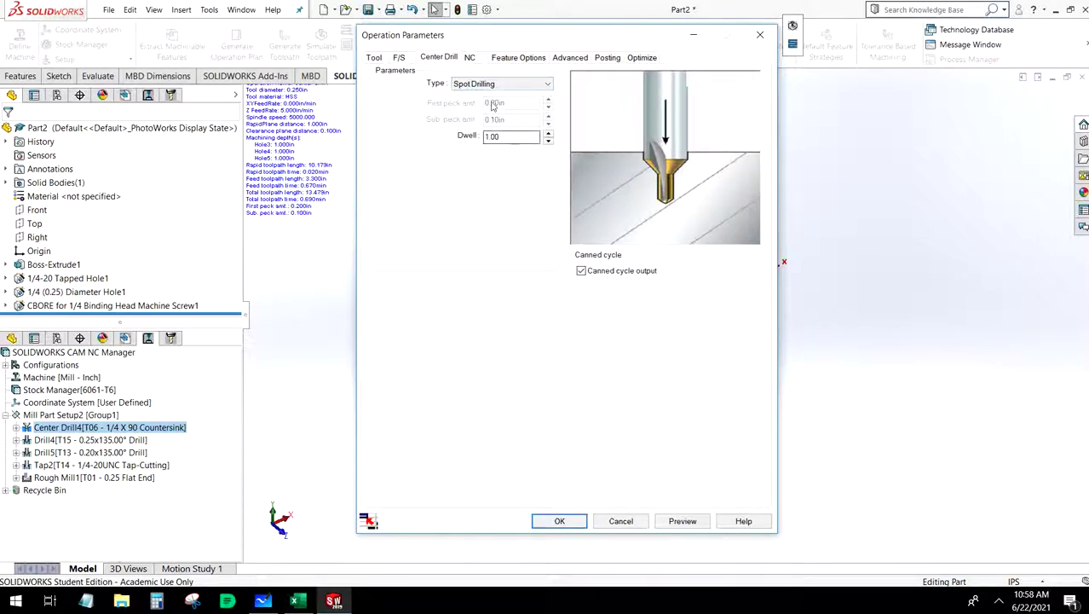
Step: Set the Center Drill operation's clearance plane to Top of Stock and its rapid plane distance to 0.1 in, keeping canned cycle output enabled
left_click(582, 271)
left_click(582, 271)
left_click(471, 57)
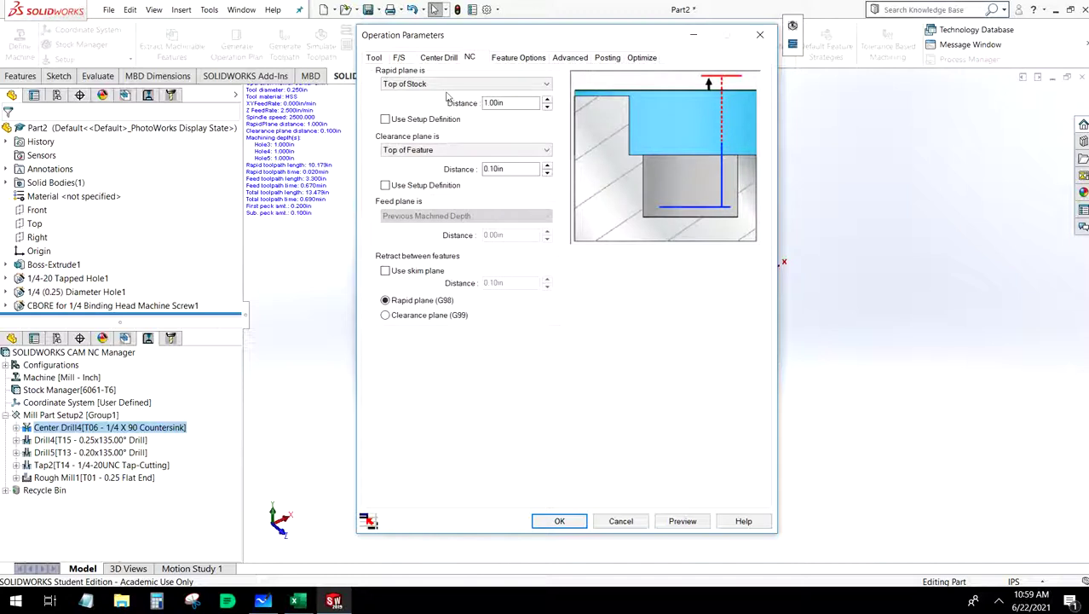
left_click(442, 153)
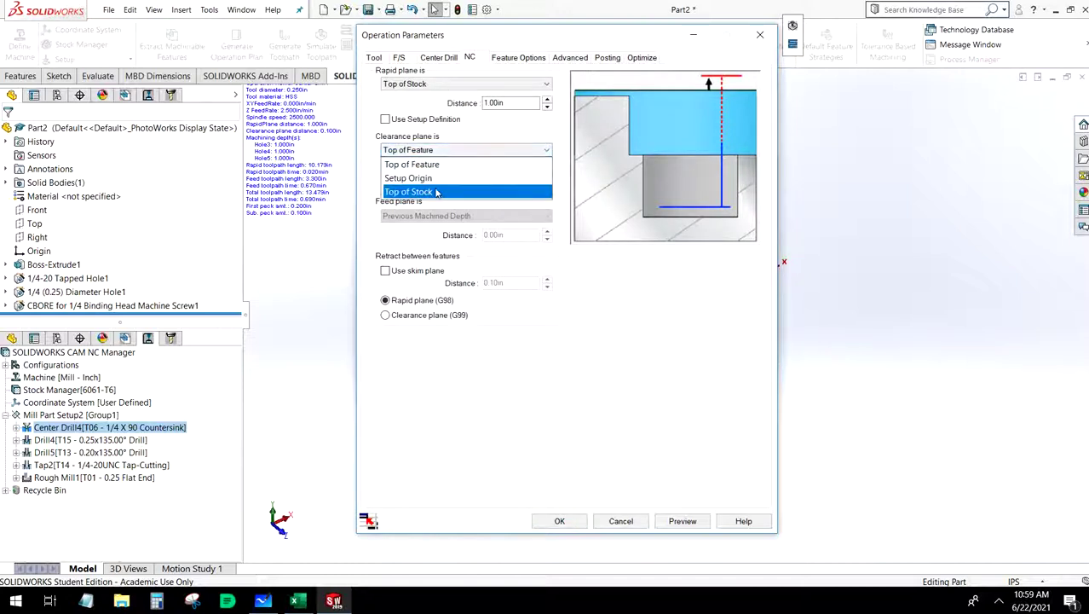
left_click(409, 190)
double_click(510, 103)
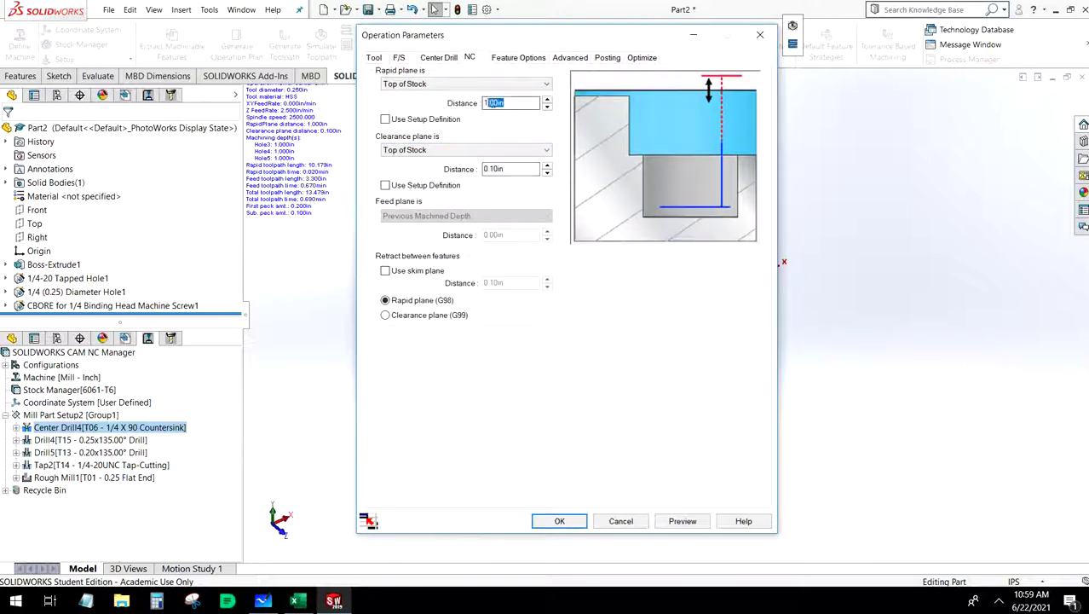
type("1")
Step: Set the Center Drill operation's machining depth for Hole5 to 0.025 in, apply the depth and accept the parameters
left_click(511, 58)
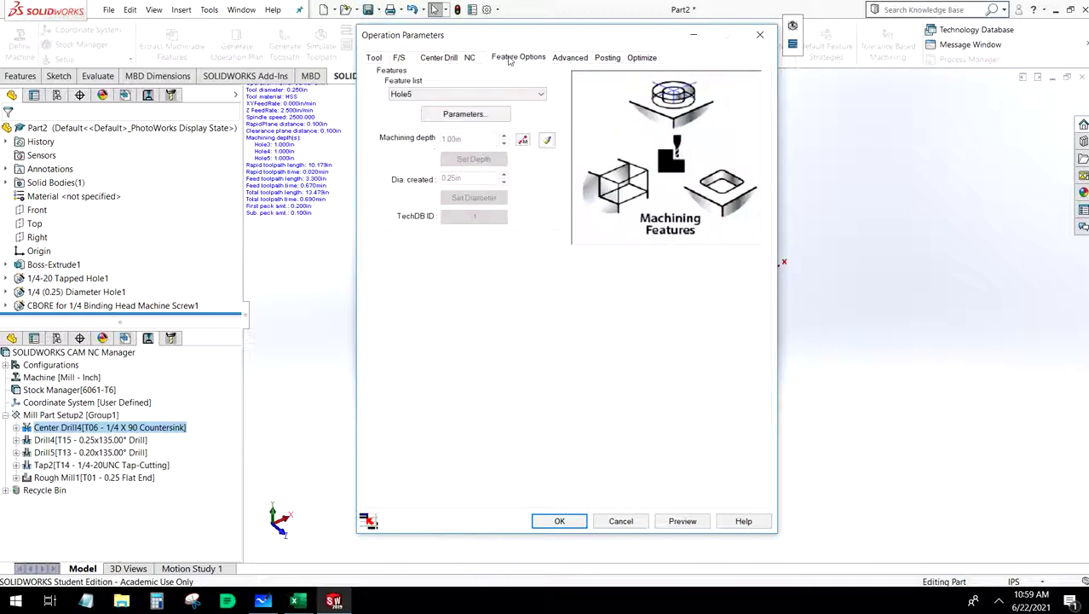
left_click(519, 139)
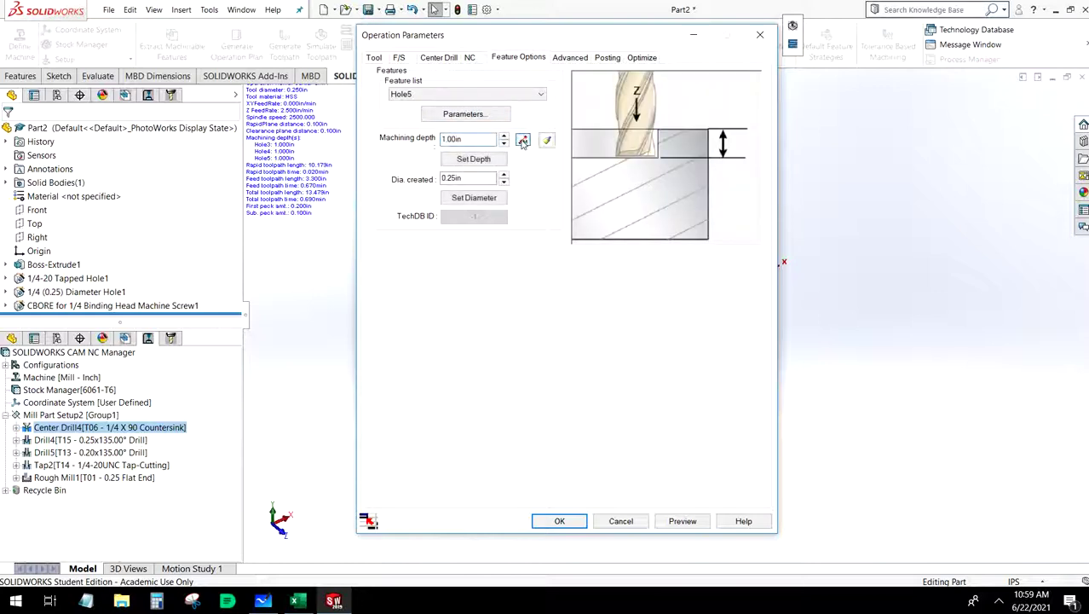
left_click_drag(477, 140, 432, 139)
key("BackSpace")
left_click(467, 178)
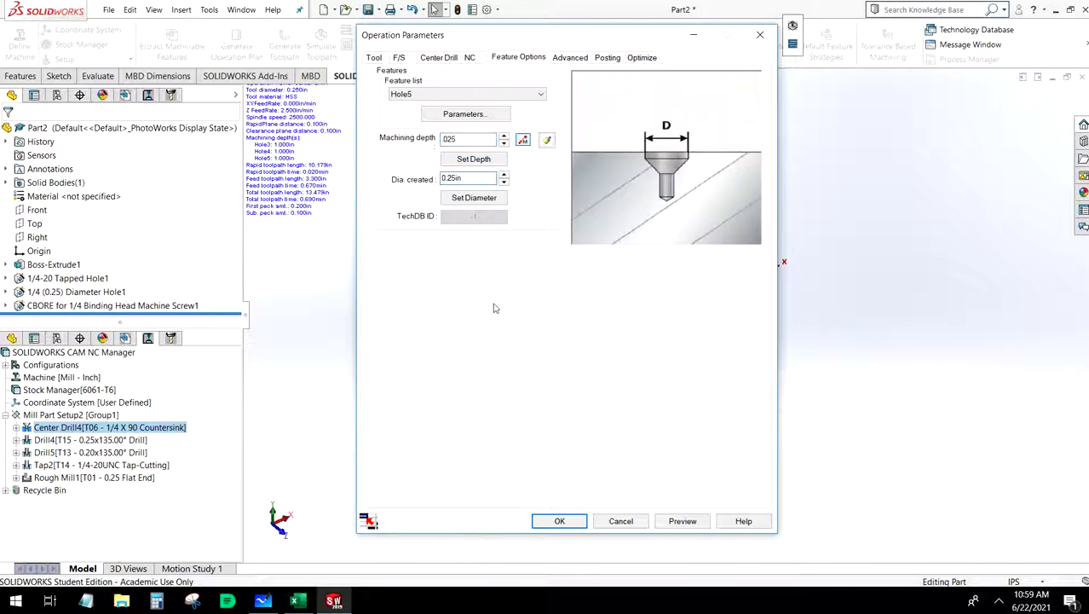
left_click(462, 139)
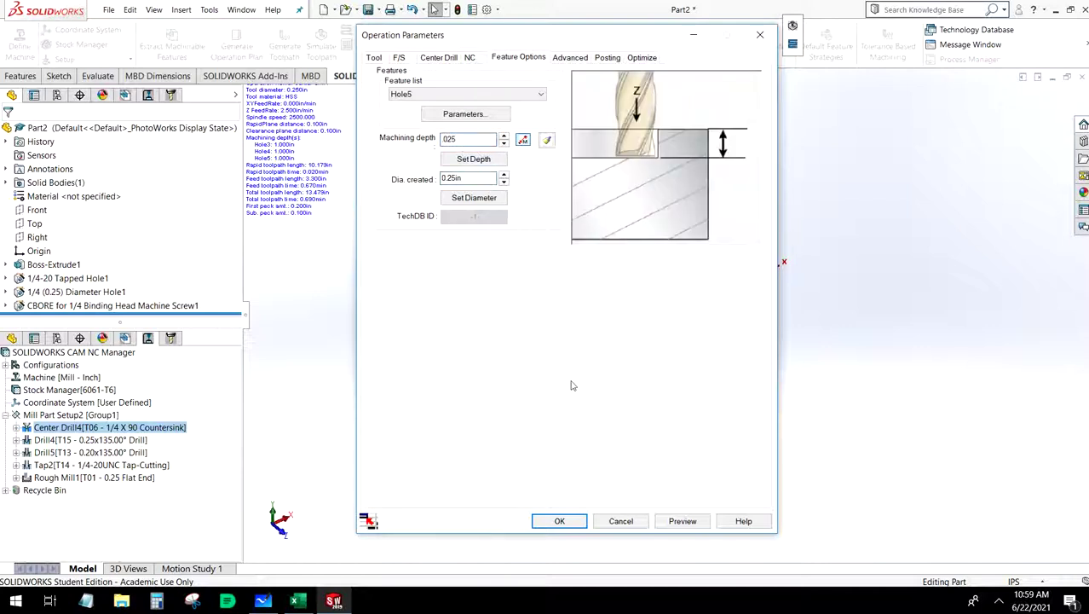
left_click(474, 160)
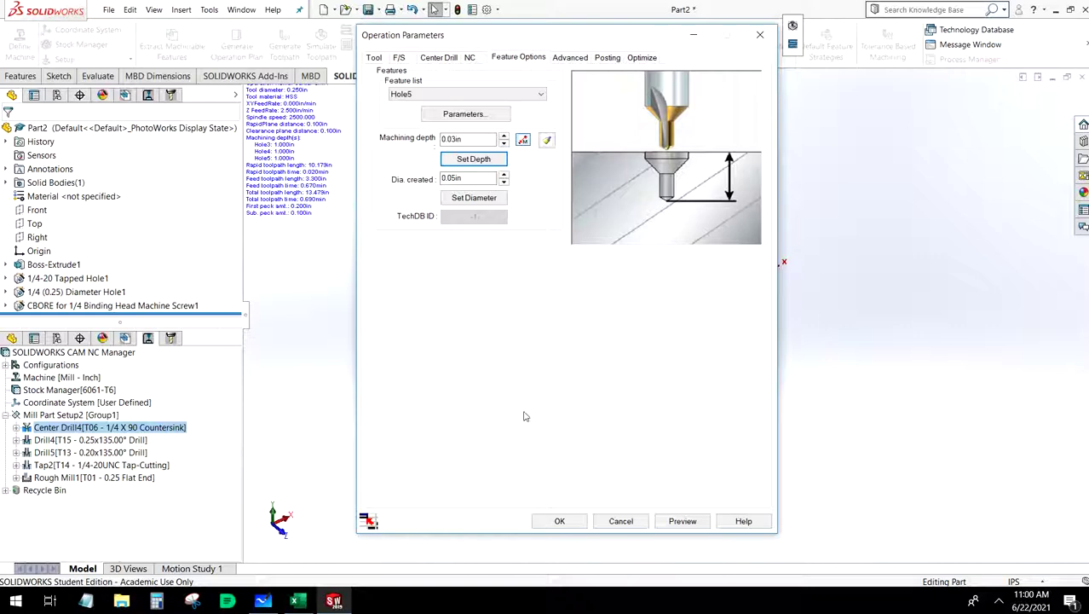
left_click(554, 524)
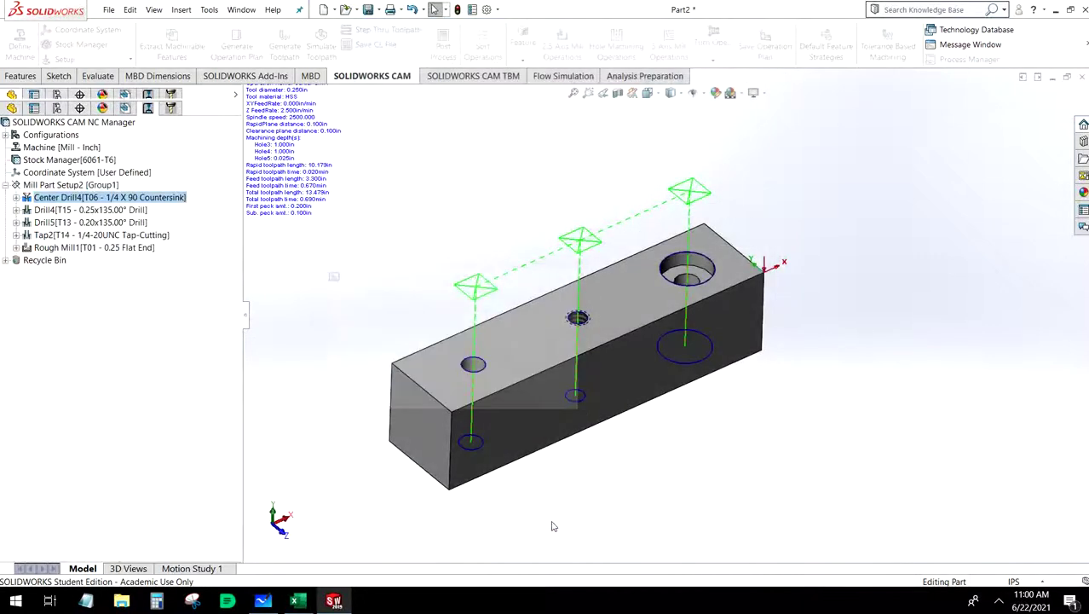
Step: Edit the 0.25x135° Drill operation so its feeds and speeds are defined by Operation, with a spindle speed of 2500 rpm
left_click(93, 210)
mouse_move(94, 210)
left_mouse_down()
mouse_move(90, 217)
mouse_move(101, 211)
left_mouse_up()
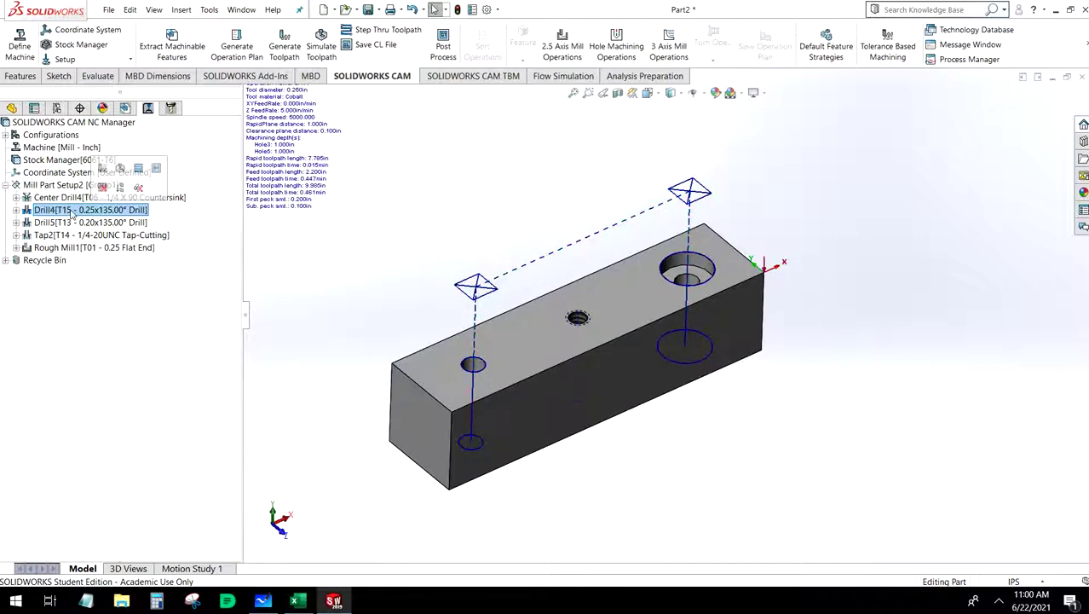
right_click(75, 213)
left_click(185, 222)
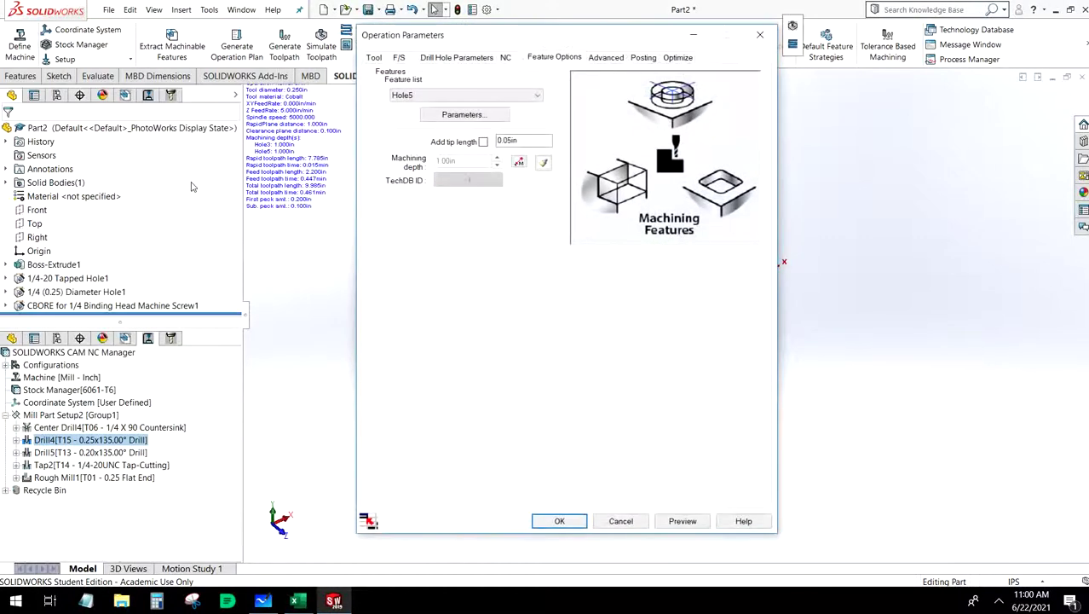
left_click(398, 57)
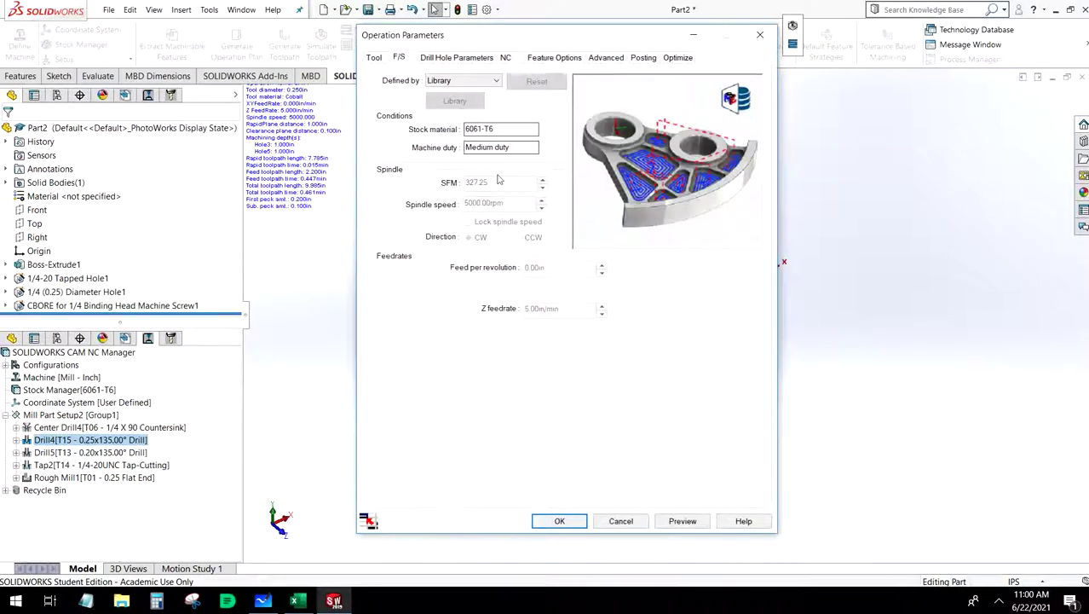
left_click(460, 80)
left_click(449, 96)
left_click_drag(508, 203, 432, 207)
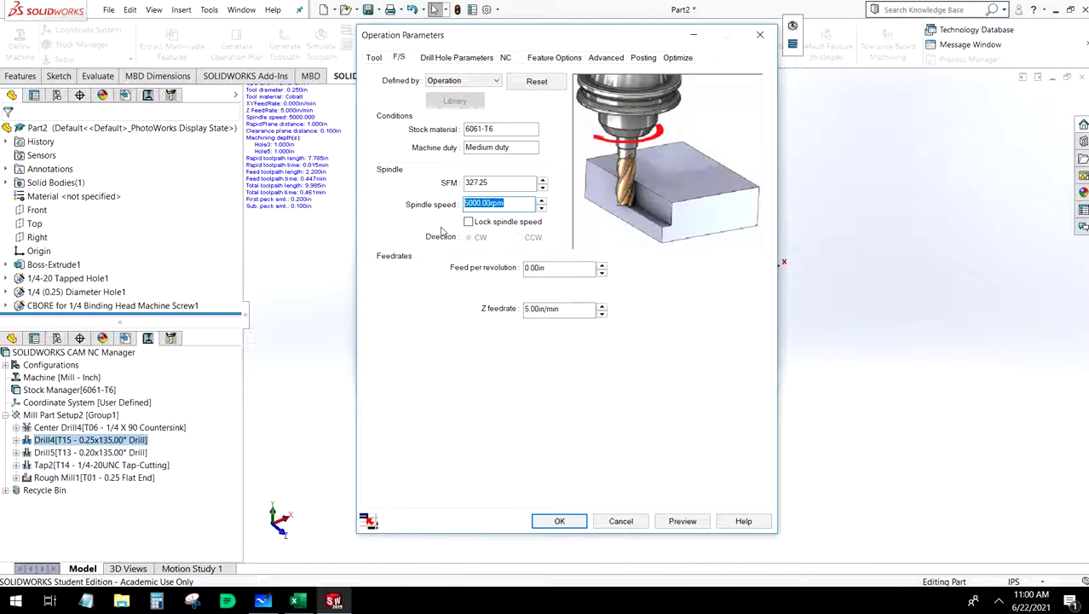
type("2500")
key("Tab")
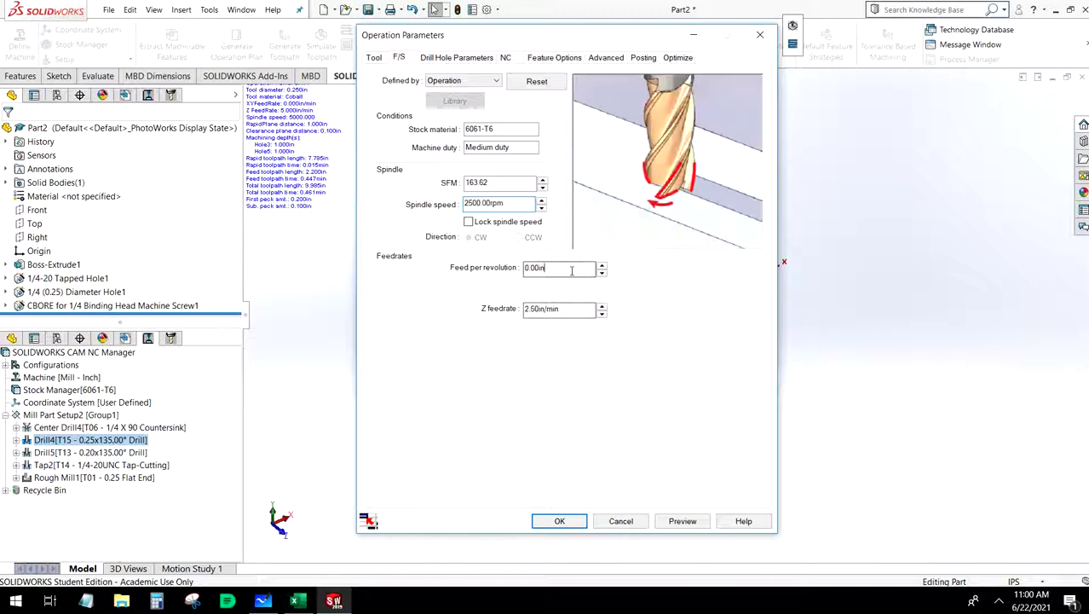
Step: Keep the 0.25 drill's pecking settings and set its clearance plane to Top of Stock with a rapid plane distance of 0.1 in
left_click(444, 59)
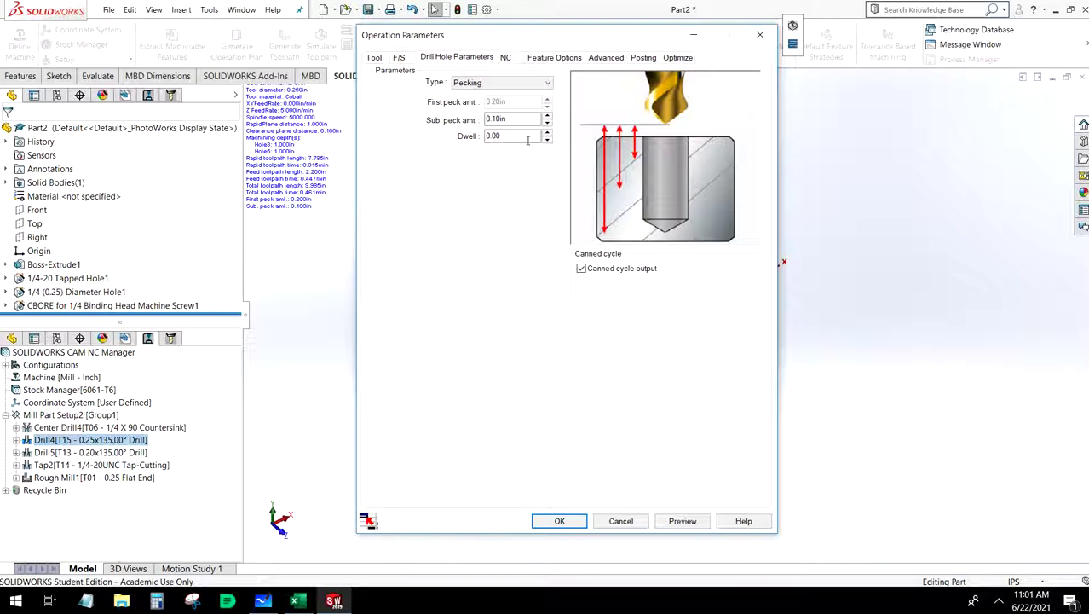
left_click(508, 118)
left_click(506, 57)
left_click(456, 150)
left_click(449, 192)
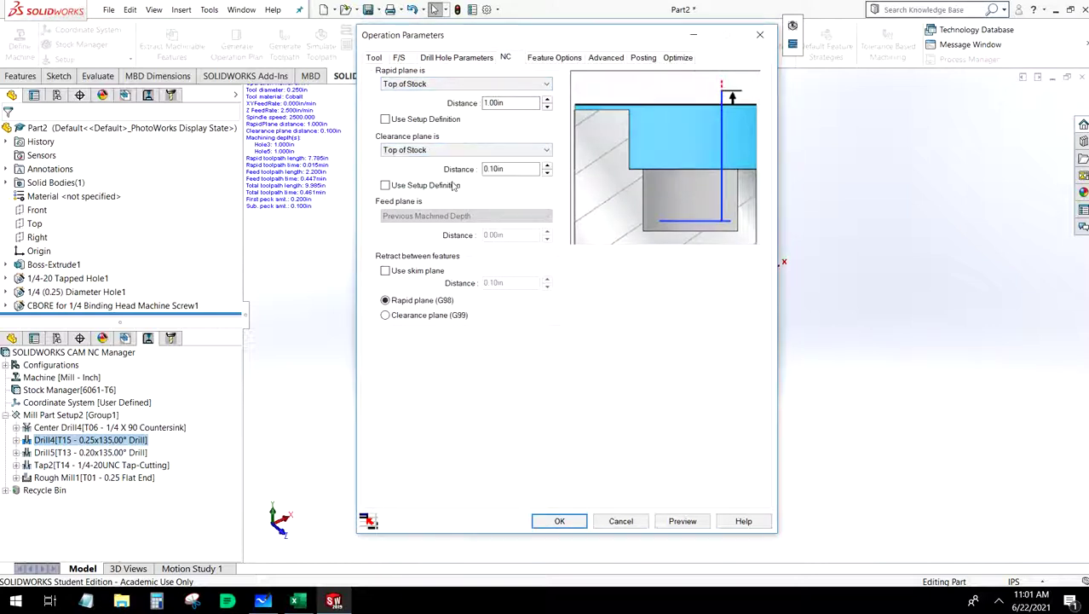
double_click(512, 103)
key("BackSpace")
type("1")
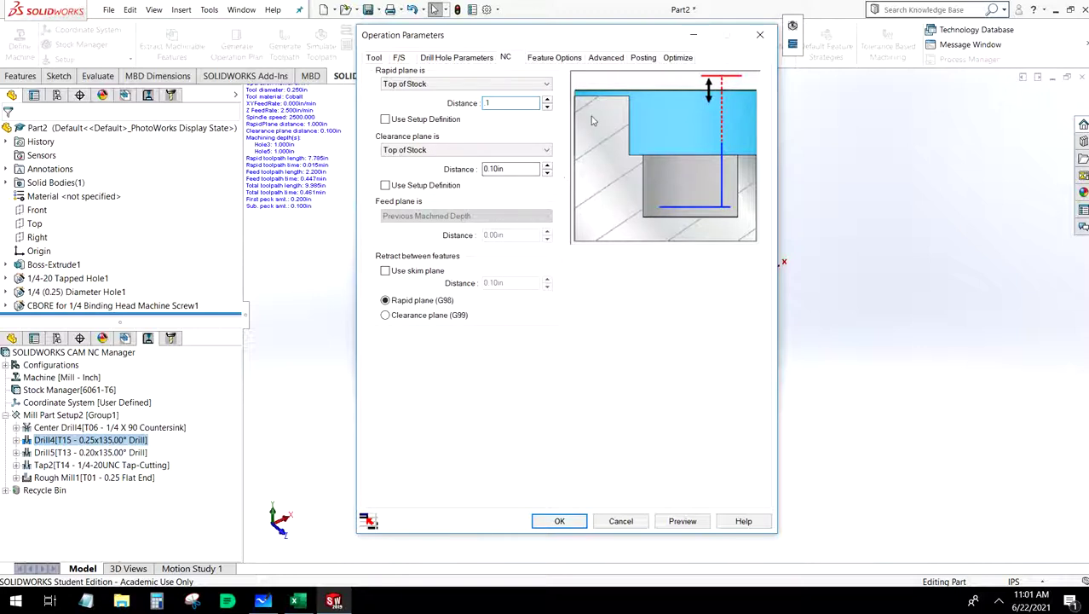
left_click(570, 59)
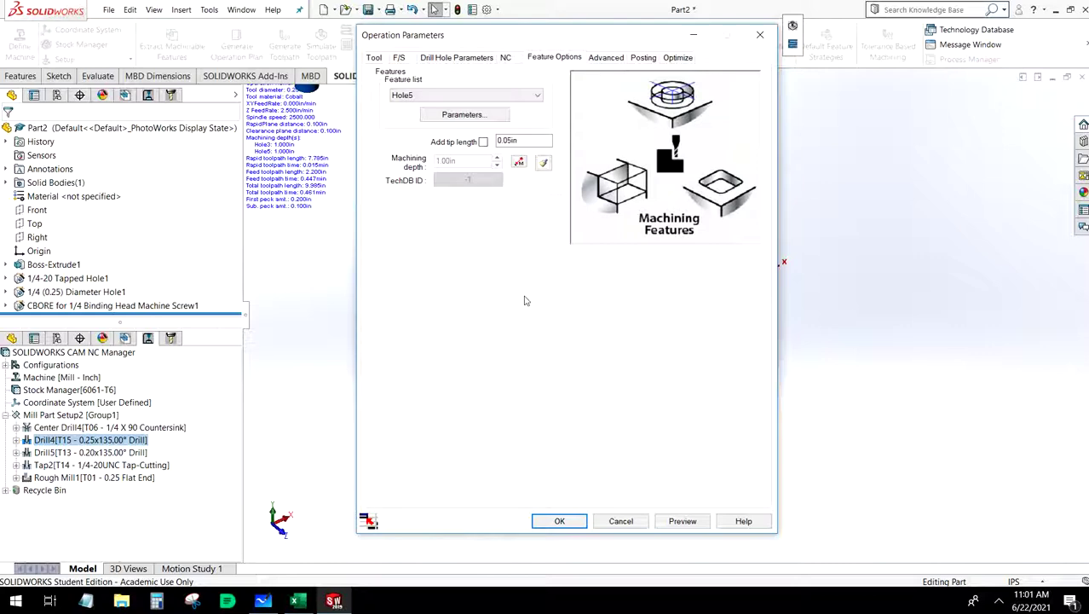
Step: Switch to Microsoft Whiteboard and sketch a pointed drill outline in black with a larger pointed hole outline in red around it
left_click(262, 601)
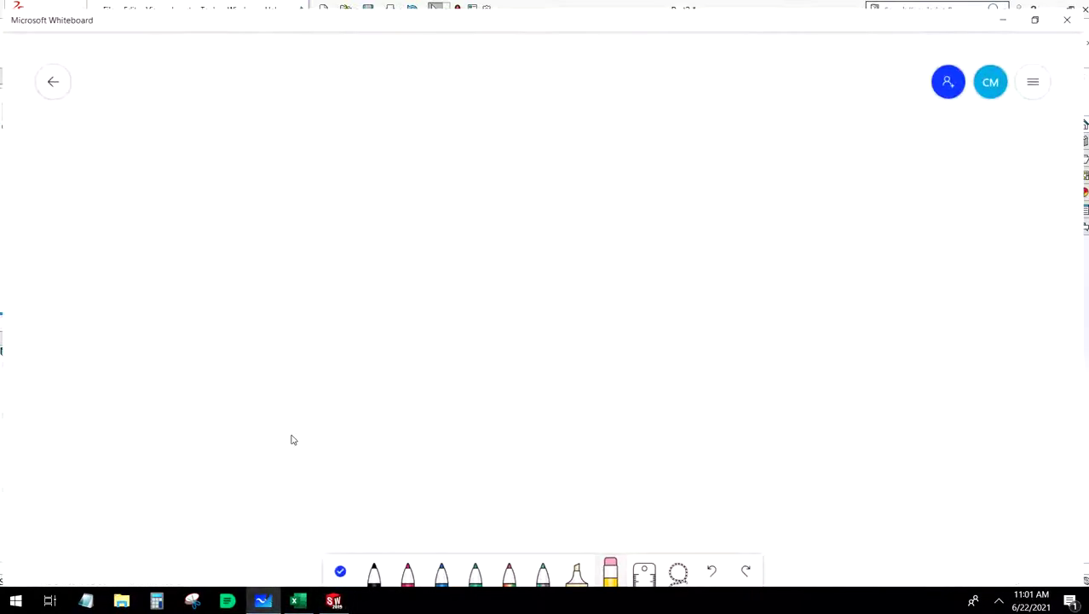
left_click(375, 565)
mouse_move(454, 135)
left_mouse_down()
mouse_move(459, 281)
mouse_move(499, 375)
mouse_move(537, 300)
mouse_move(536, 124)
left_mouse_up()
left_click(409, 569)
mouse_move(419, 135)
left_mouse_down()
mouse_move(422, 312)
mouse_move(458, 380)
mouse_move(498, 417)
mouse_move(553, 294)
mouse_move(555, 117)
left_mouse_up()
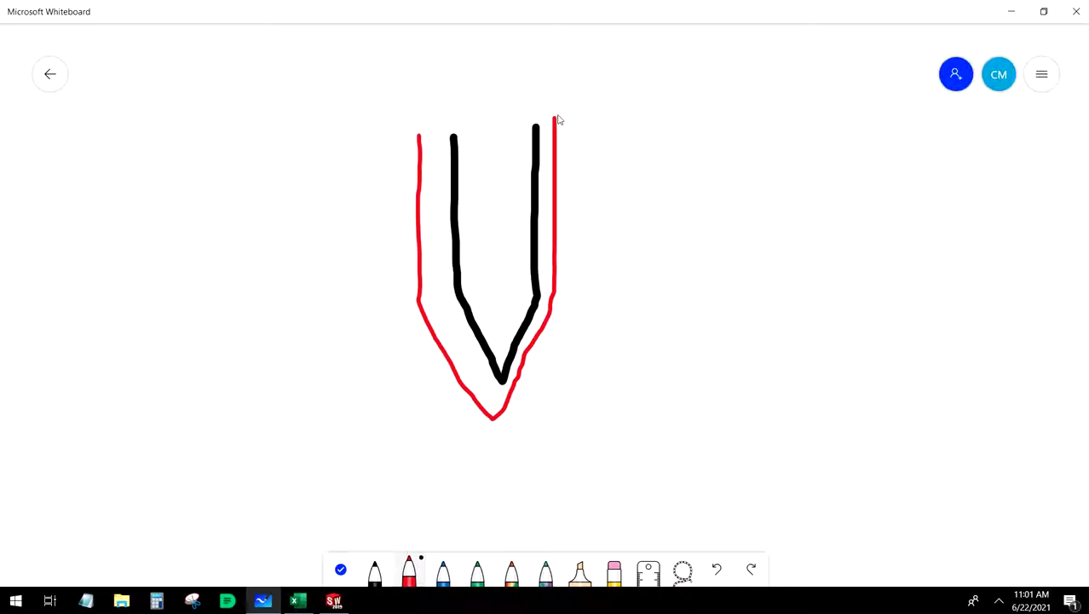
Step: Add red lines for the block's upper and lower faces and sketch the drill tip passing through below the lower face
left_click_drag(555, 117, 954, 105)
left_click_drag(492, 422, 1026, 419)
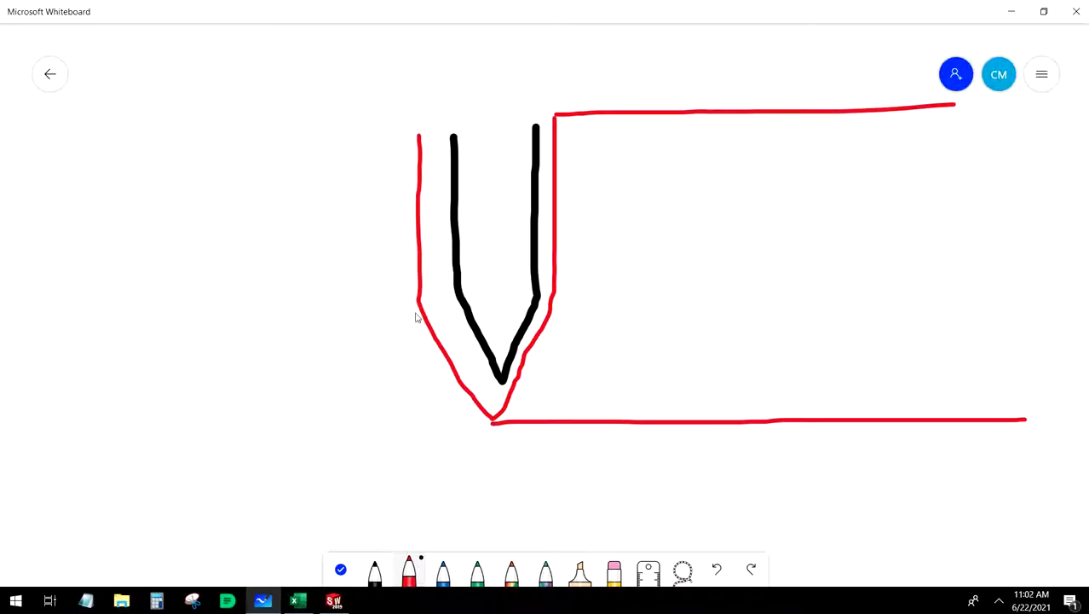
mouse_move(588, 443)
left_mouse_down()
mouse_move(510, 461)
mouse_move(569, 460)
mouse_move(604, 493)
left_mouse_up()
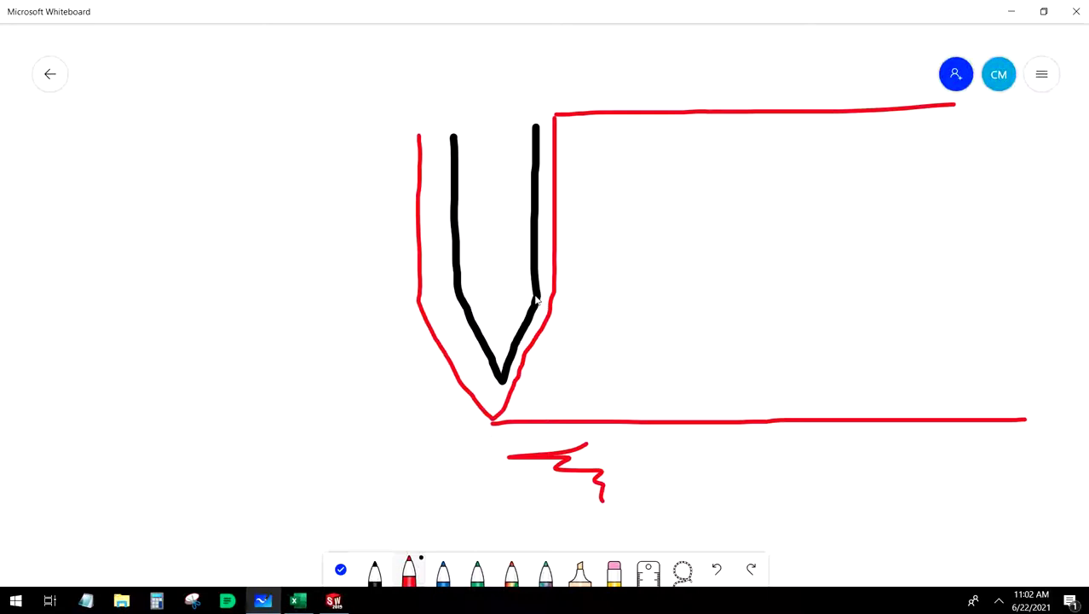
mouse_move(556, 417)
left_mouse_down()
mouse_move(555, 461)
mouse_move(514, 523)
mouse_move(491, 516)
mouse_move(406, 436)
mouse_move(406, 300)
left_mouse_up()
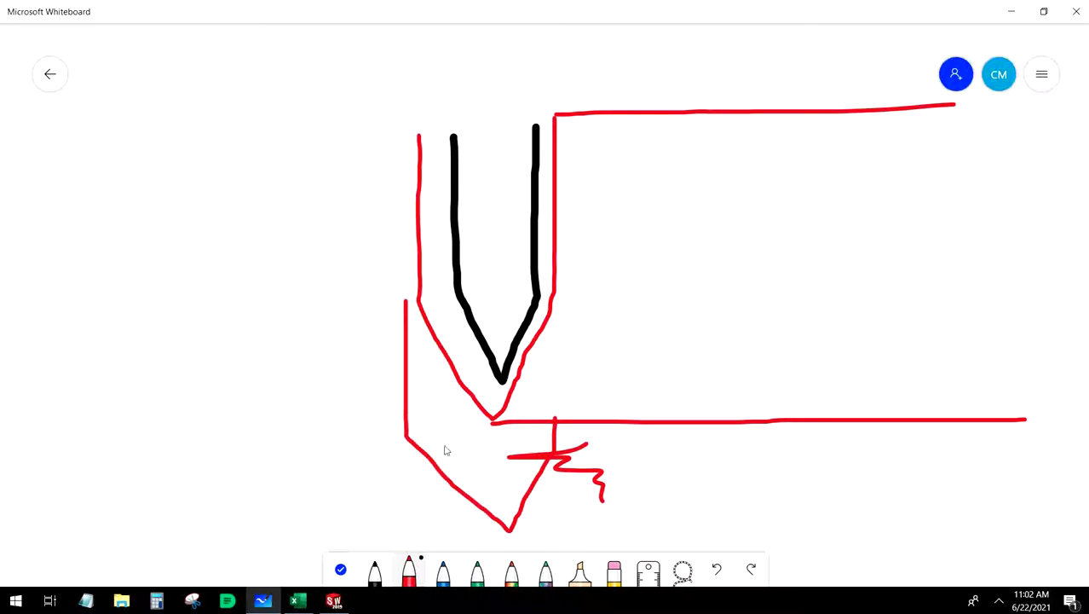
left_click_drag(564, 443, 376, 444)
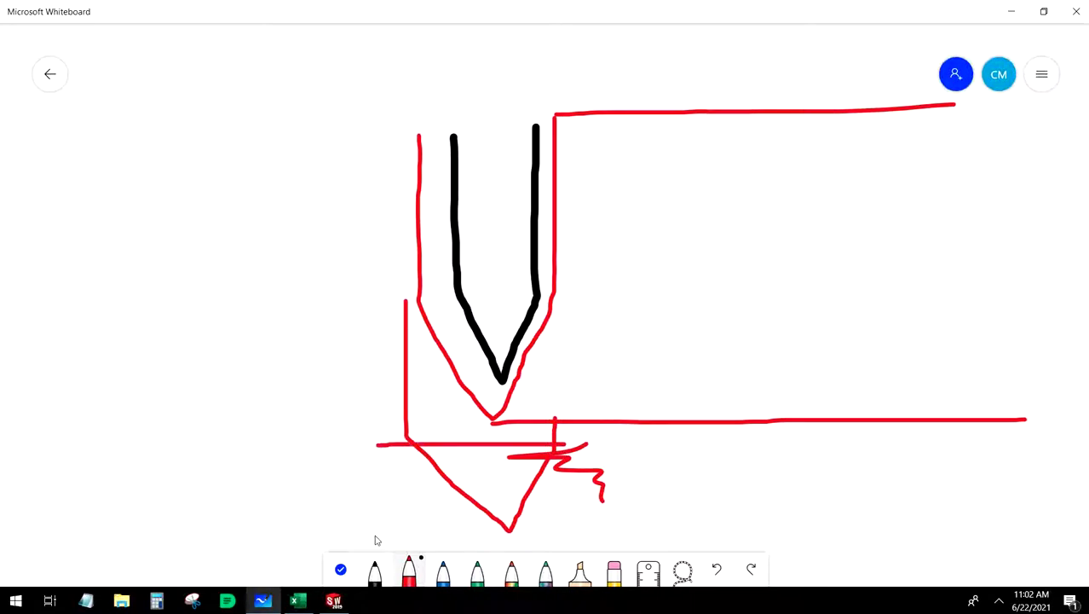
Step: Return to SOLIDWORKS, enable Add tip length for Hole5 in the 0.25 drill operation and accept the parameters
left_click(333, 601)
left_click(482, 141)
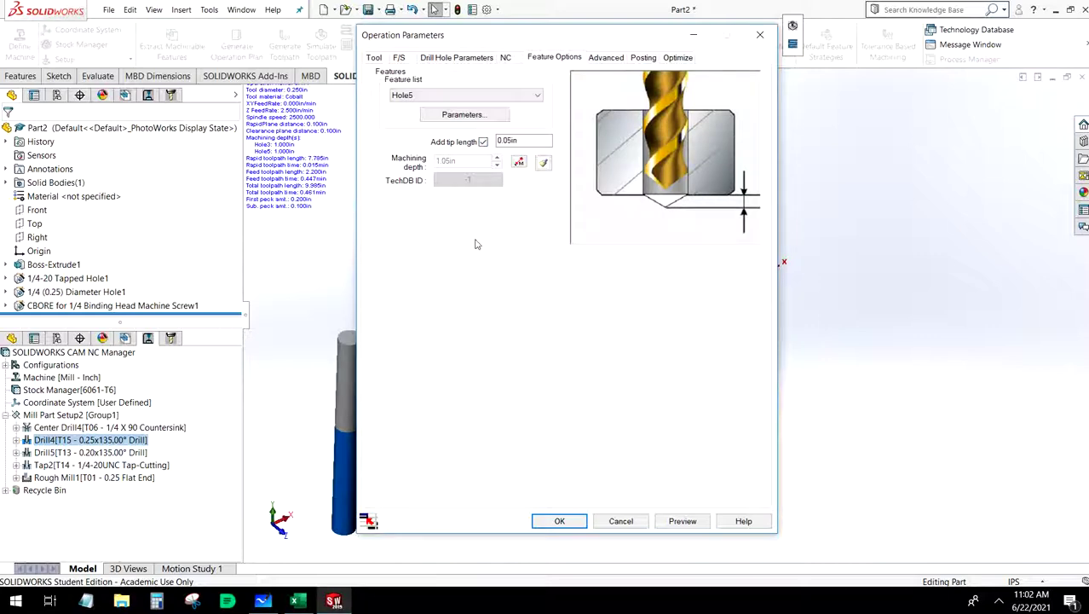
left_click(560, 520)
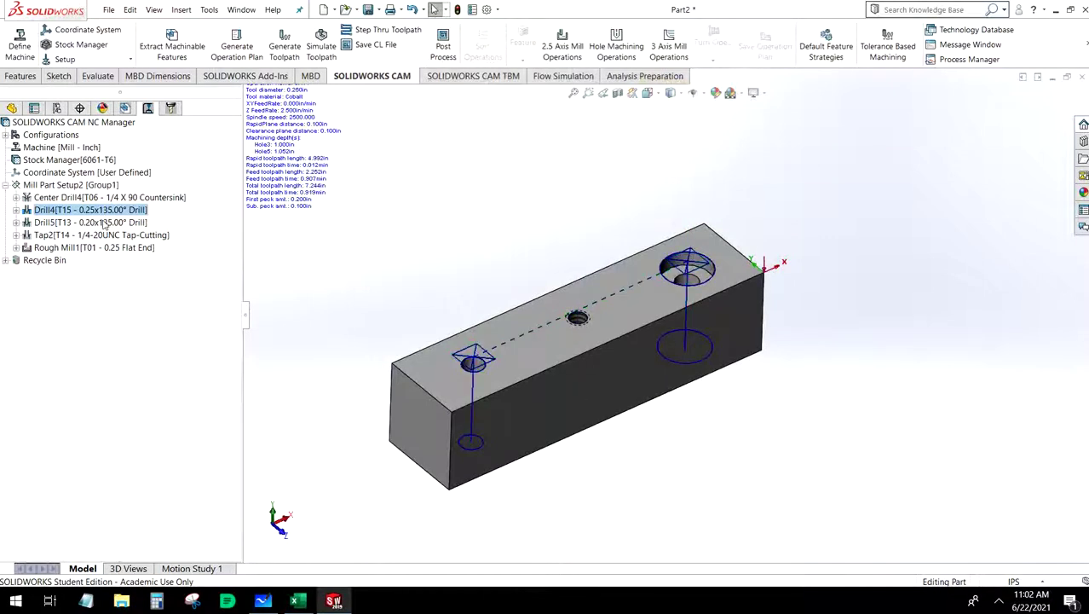
Step: Edit the 0.20x135° Drill operation so its feeds and speeds are defined by Operation, with a spindle speed of 2500 rpm
left_click(94, 223)
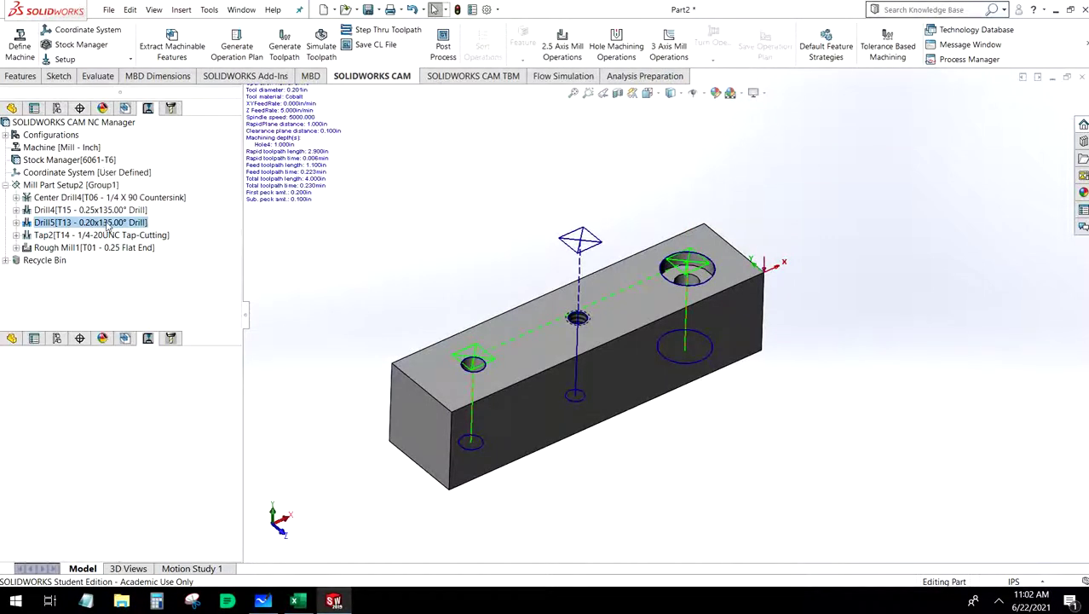
double_click(103, 223)
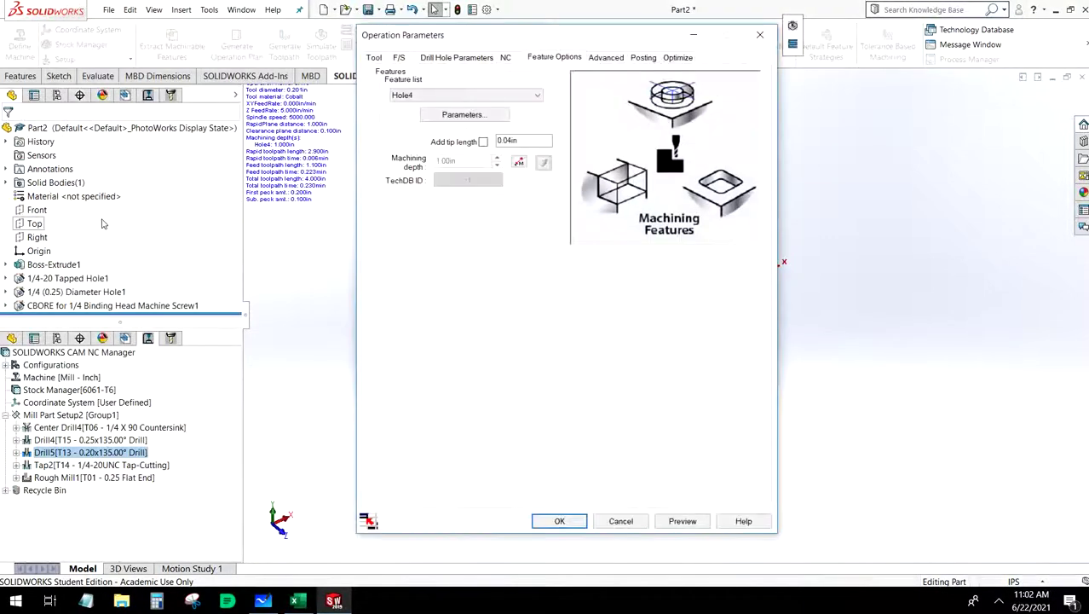
left_click(396, 56)
left_click(463, 80)
left_click(452, 90)
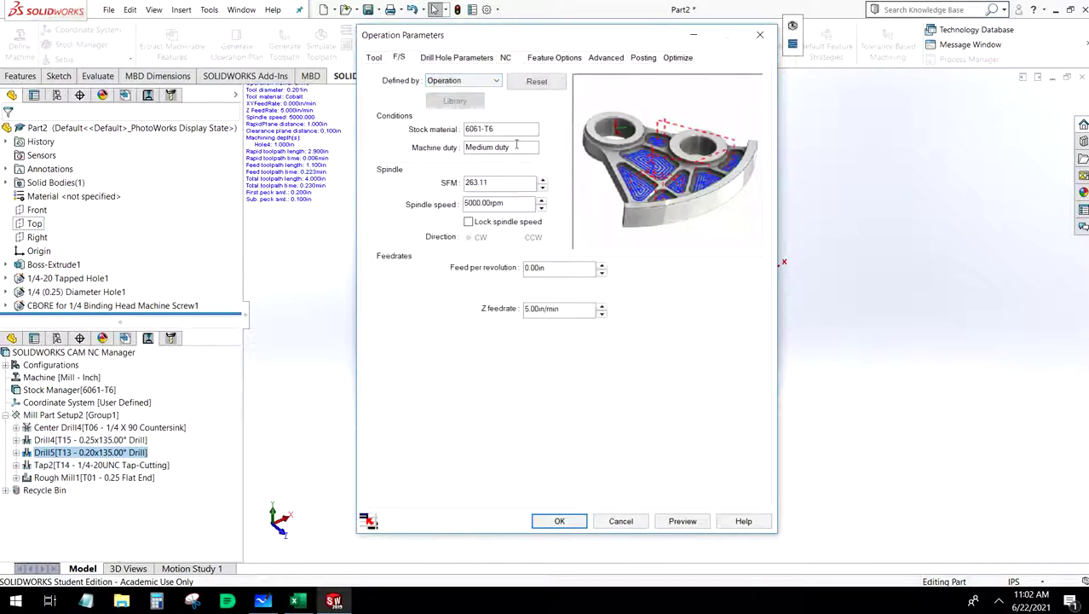
left_click(473, 203)
type("2500")
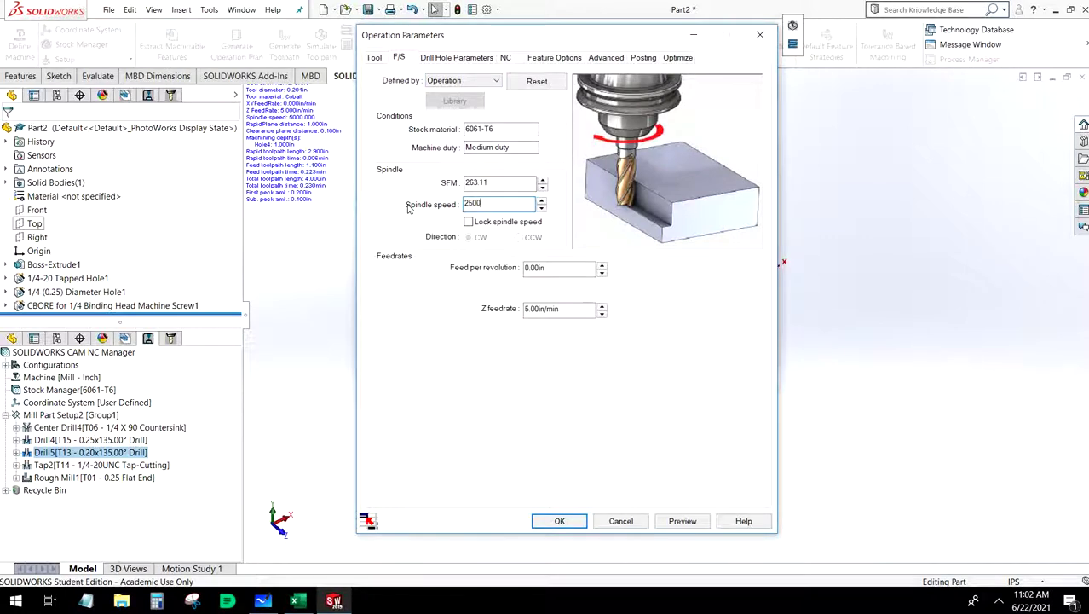
Step: Set the 0.20 drill's clearance plane to Top of Stock and its rapid plane distance to 0.1 in, and open its feature options
left_click(478, 57)
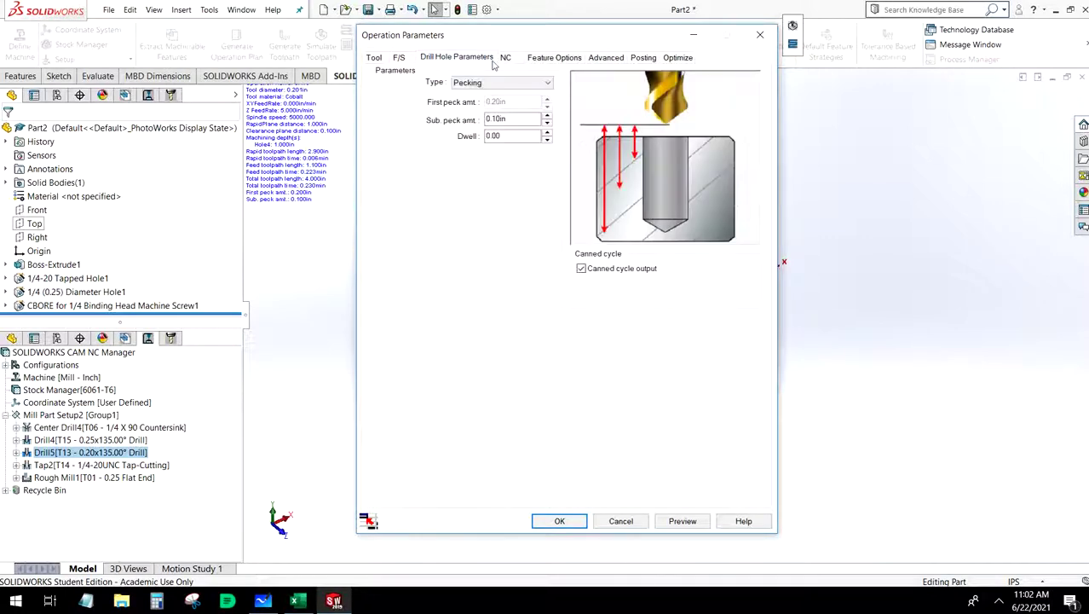
left_click(506, 57)
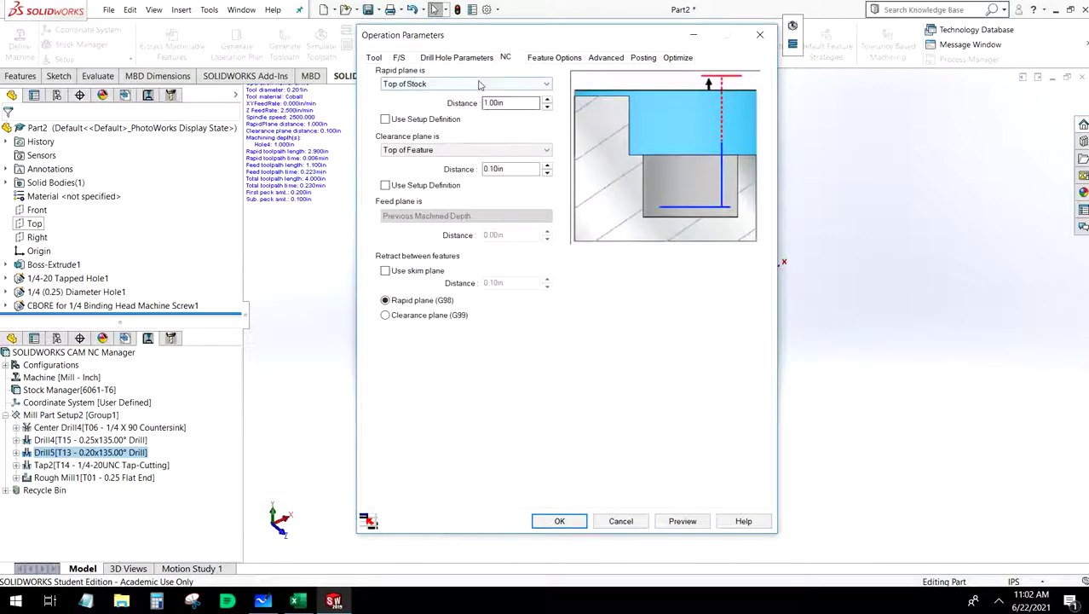
left_click(481, 150)
left_click(408, 191)
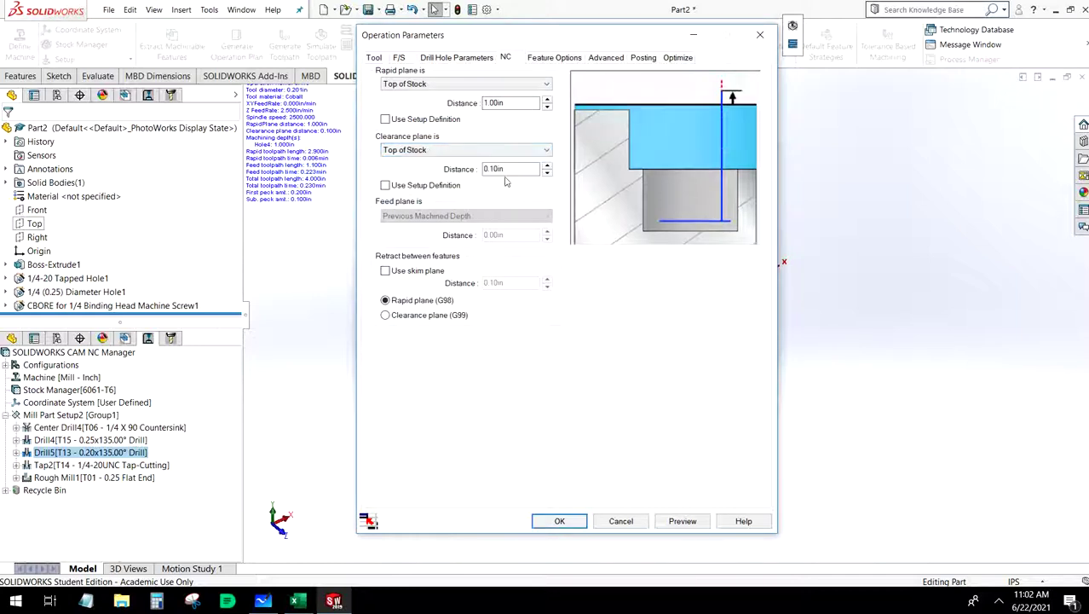
double_click(512, 103)
type("1")
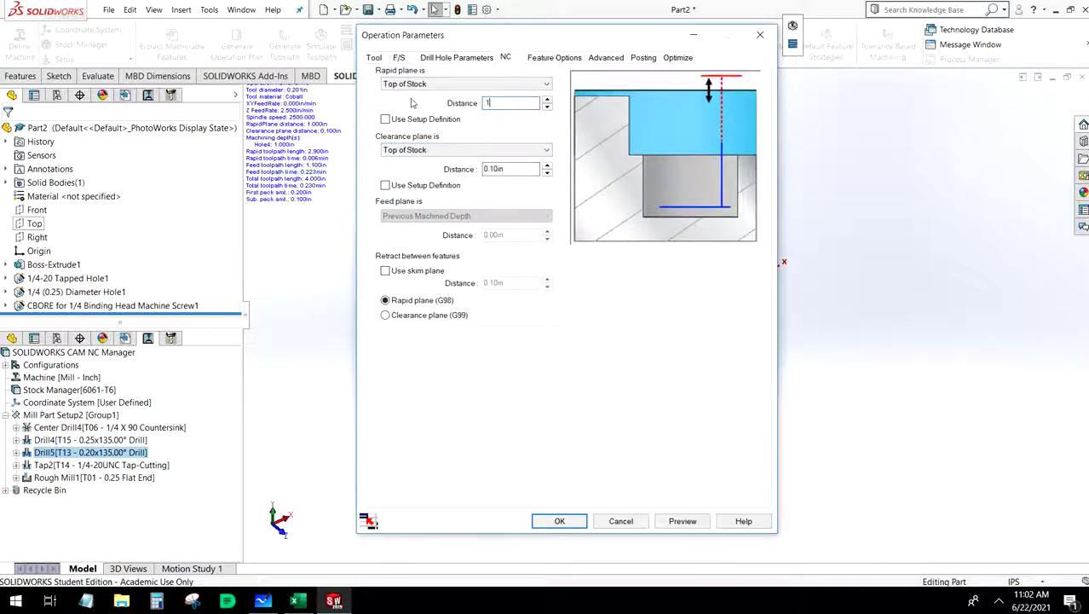
left_click(562, 62)
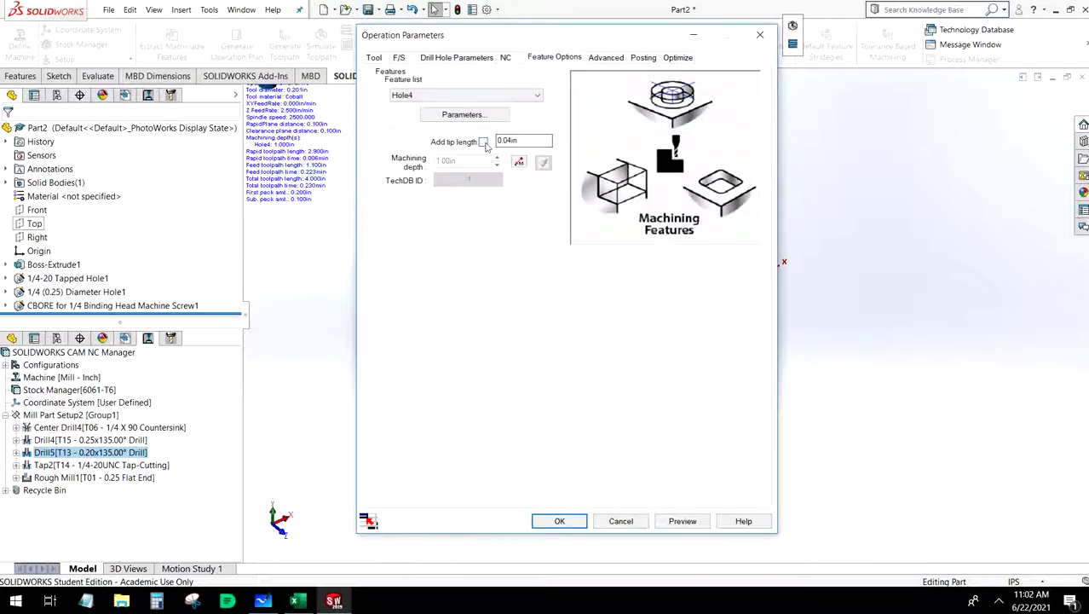
Step: Enable Add tip length for Hole4 in the 0.20 drill operation and accept the parameters
left_click(571, 522)
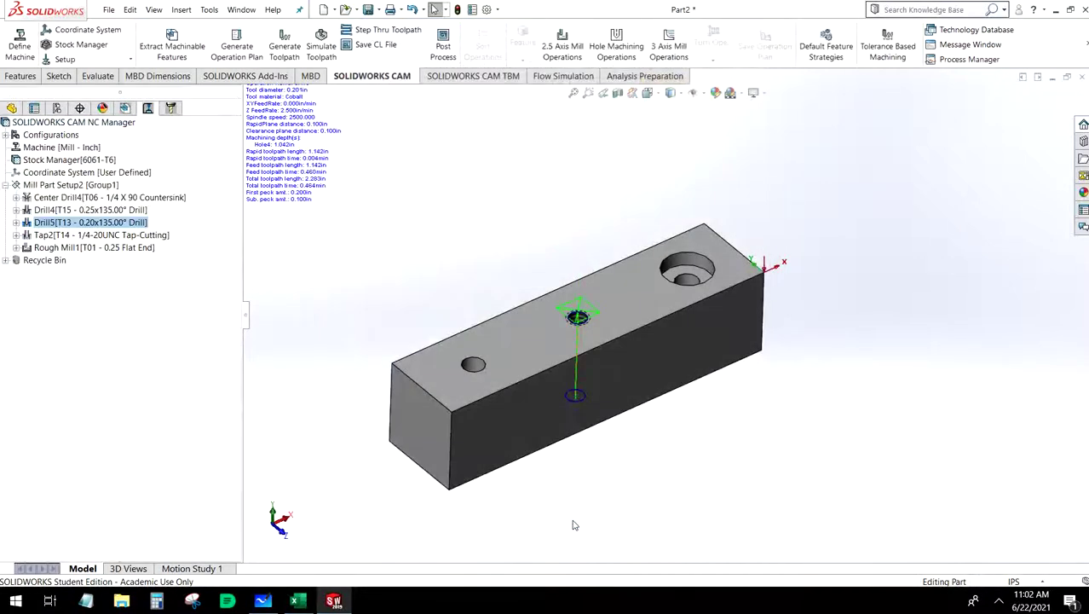
Step: Edit the 1/4-20UNC tap operation and set its spindle speed to 80 rpm
left_click(106, 237)
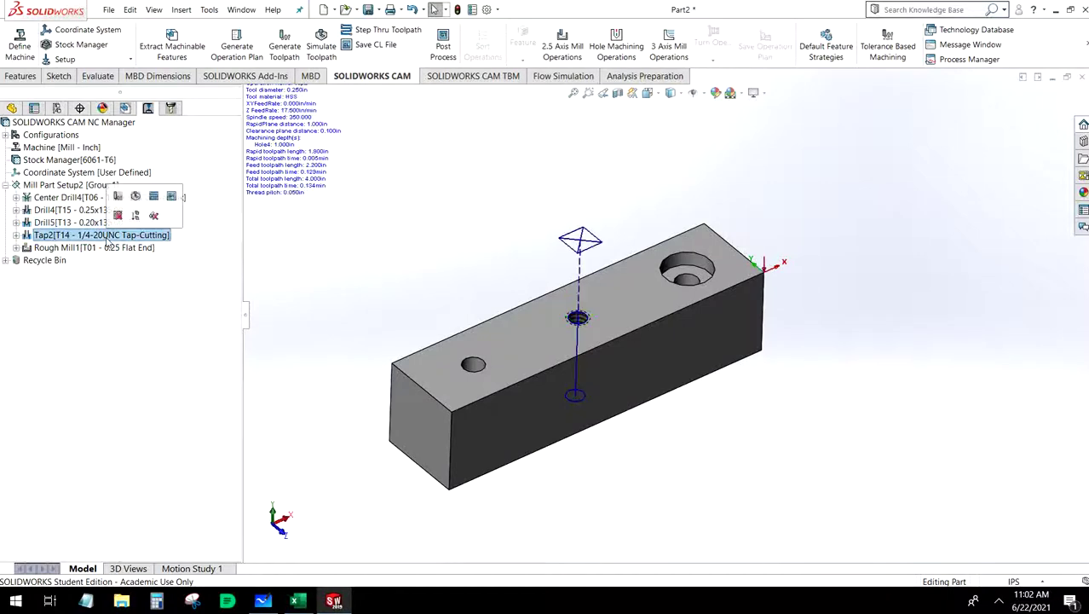
right_click(109, 237)
key("Escape")
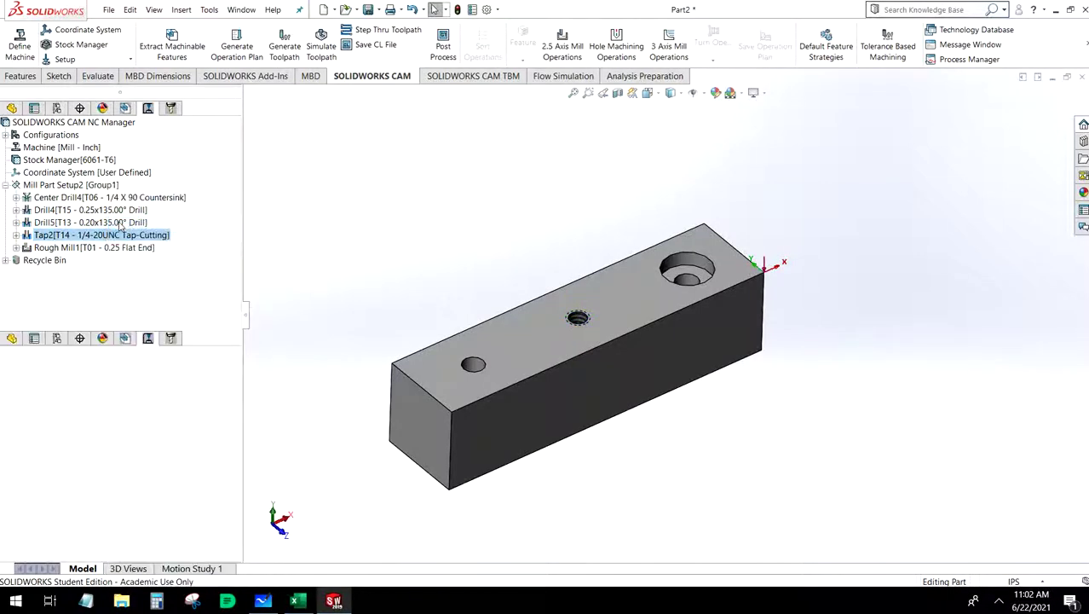
double_click(137, 235)
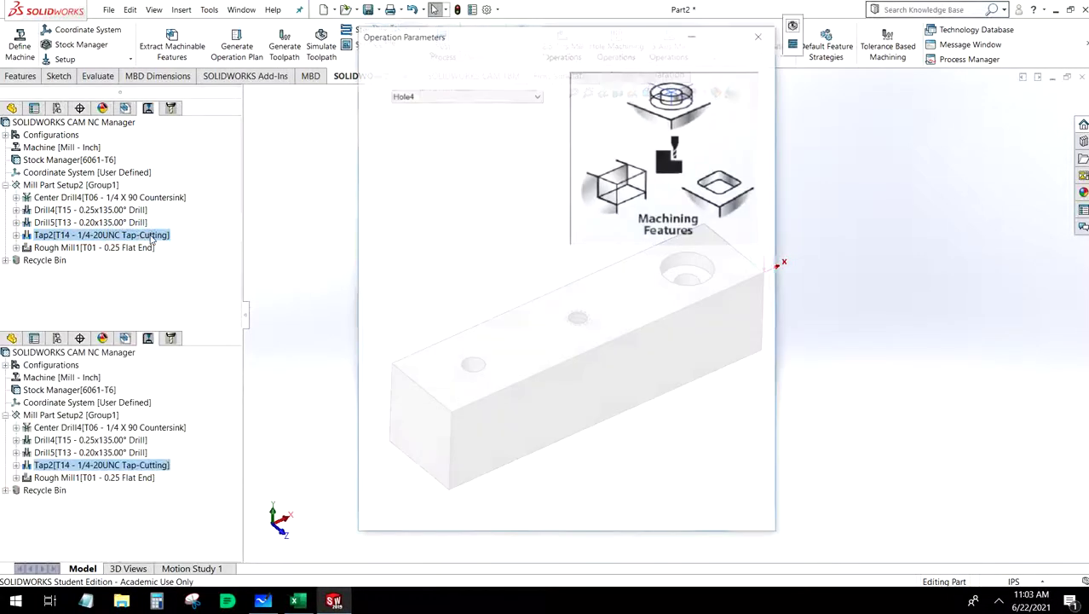
left_click(399, 57)
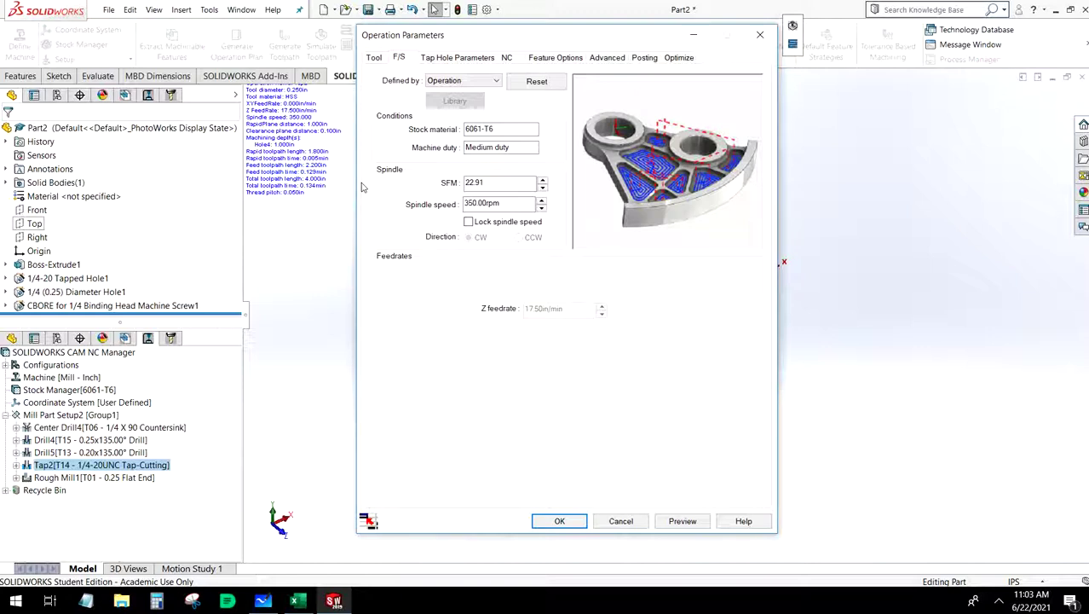
left_click_drag(501, 203, 405, 212)
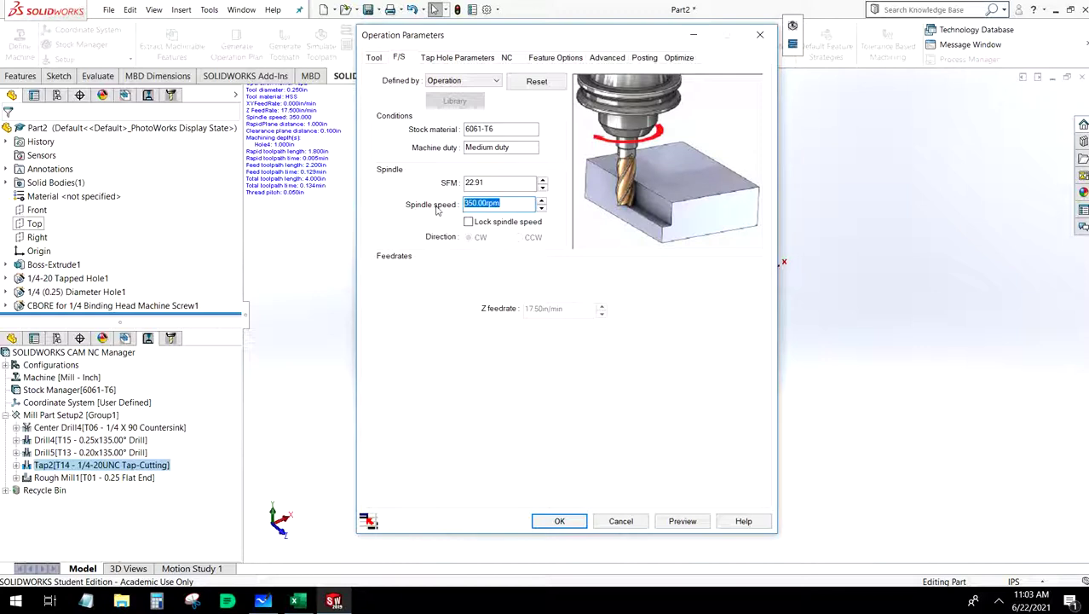
type("80")
Step: Set the tap's rapid plane distance to 0.1 in and its clearance plane to Top of Stock, and accept the parameters
left_click(454, 59)
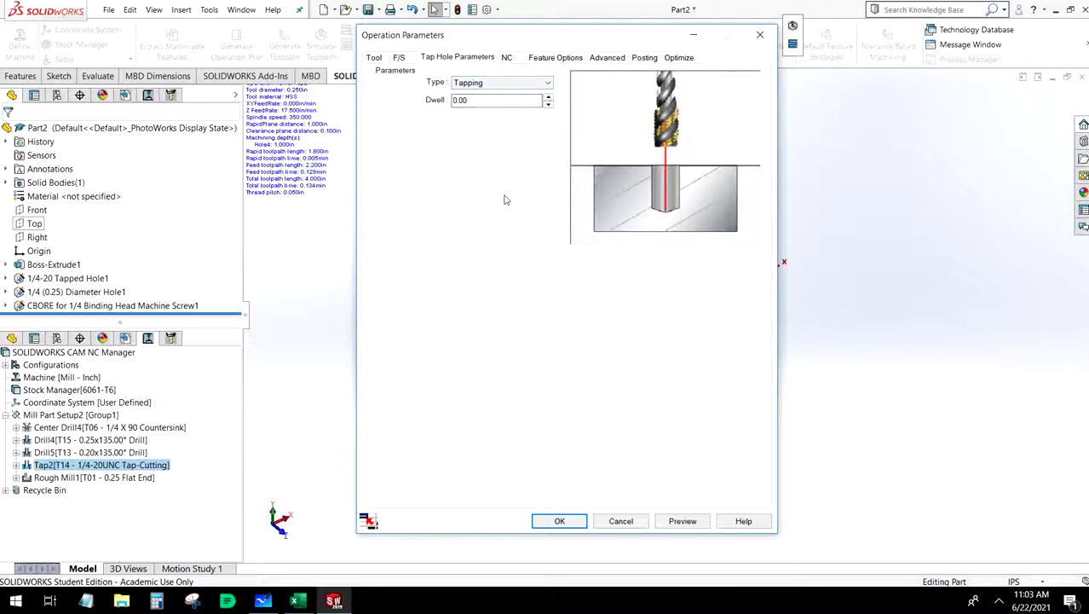
left_click(509, 59)
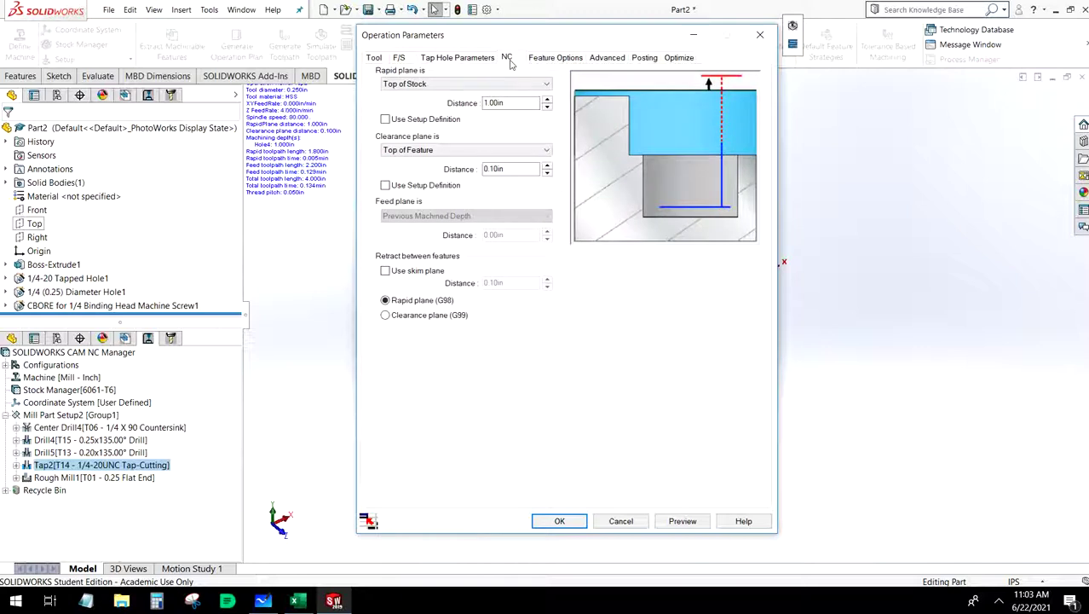
double_click(509, 102)
key("BackSpace")
type("1")
left_click(445, 154)
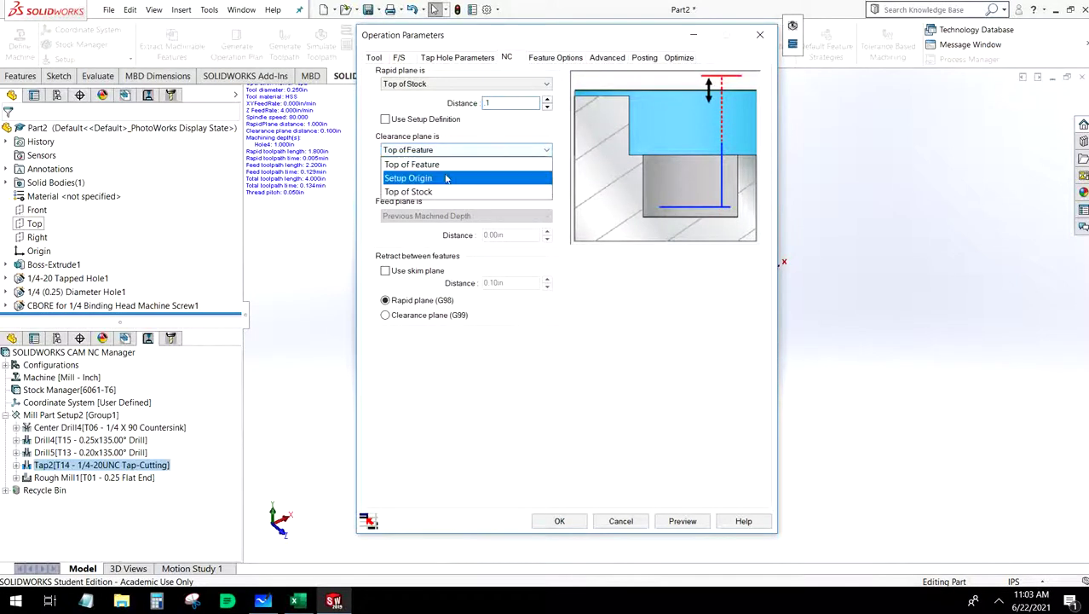
left_click(442, 178)
left_click(442, 150)
left_click(432, 190)
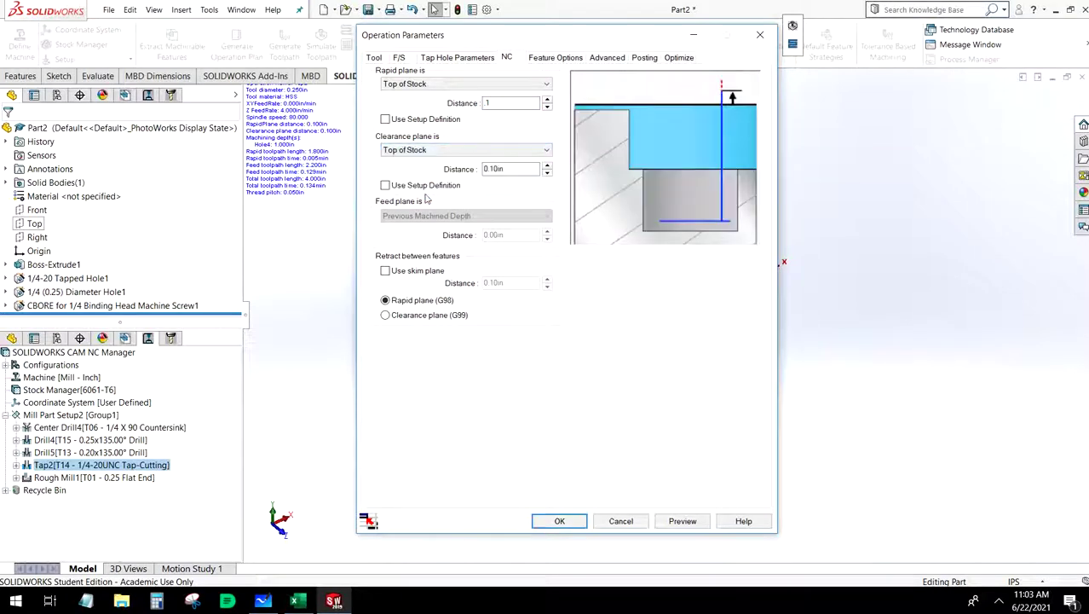
left_click(555, 57)
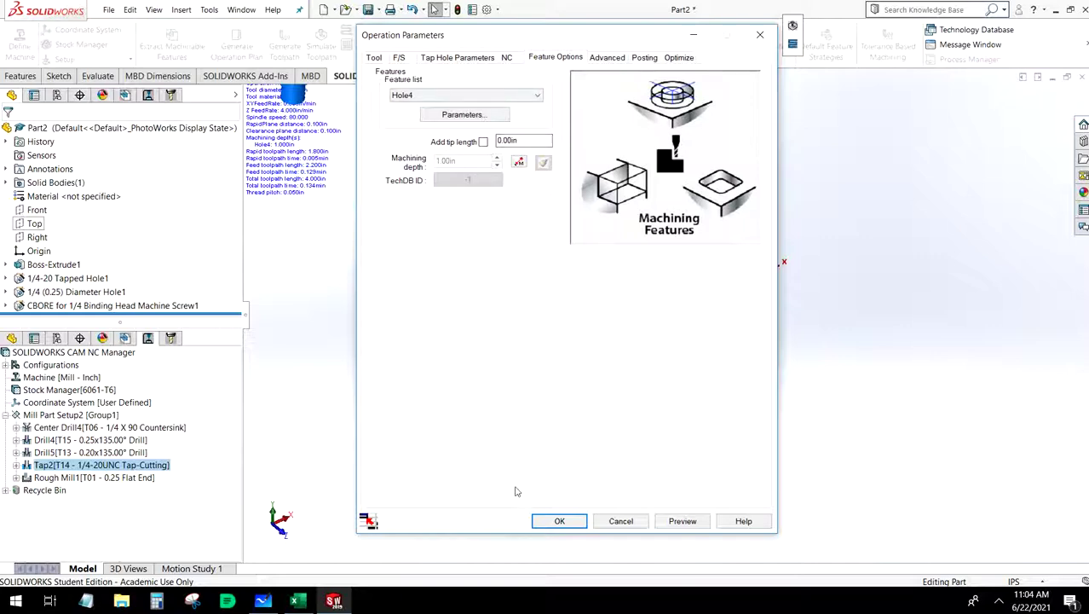
left_click(554, 521)
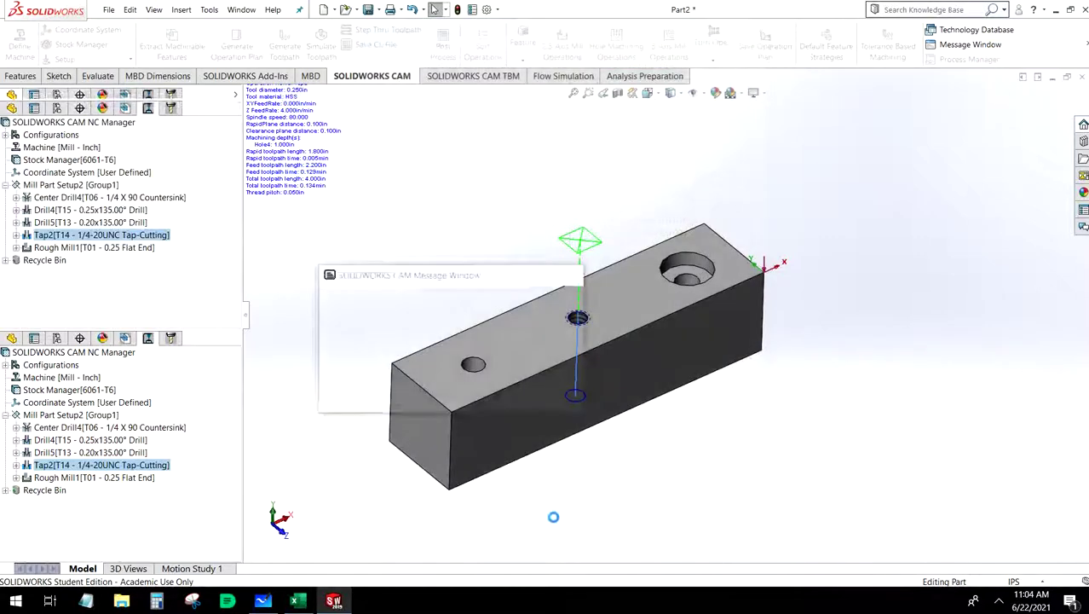
Step: Edit the rough mill operation with feeds and speeds defined by Operation, a spindle speed of 4800 rpm and an XY feedrate of 10 in/min
left_click(103, 249)
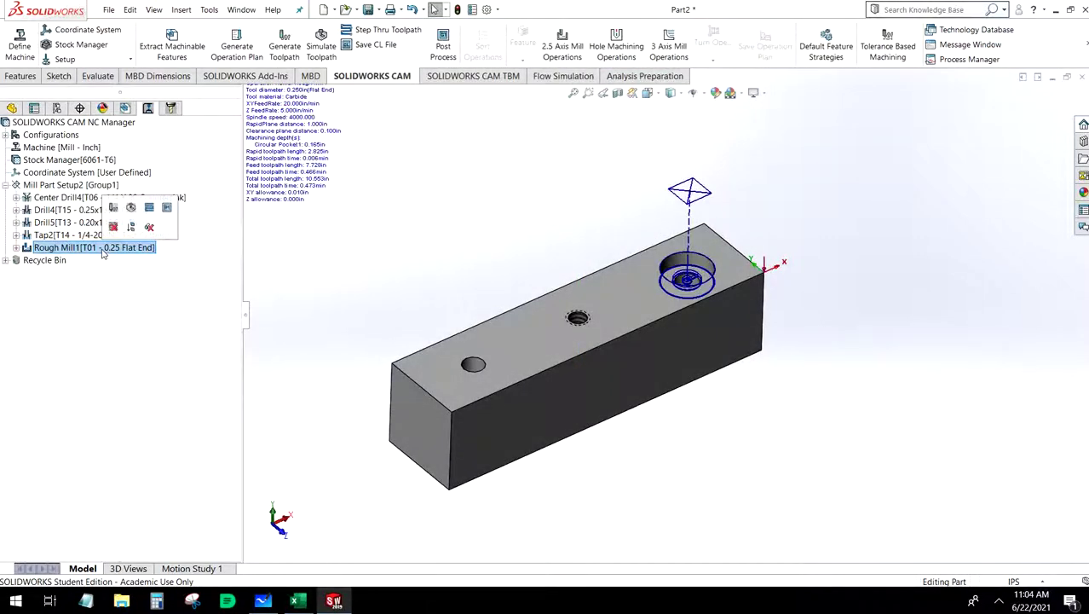
double_click(165, 254)
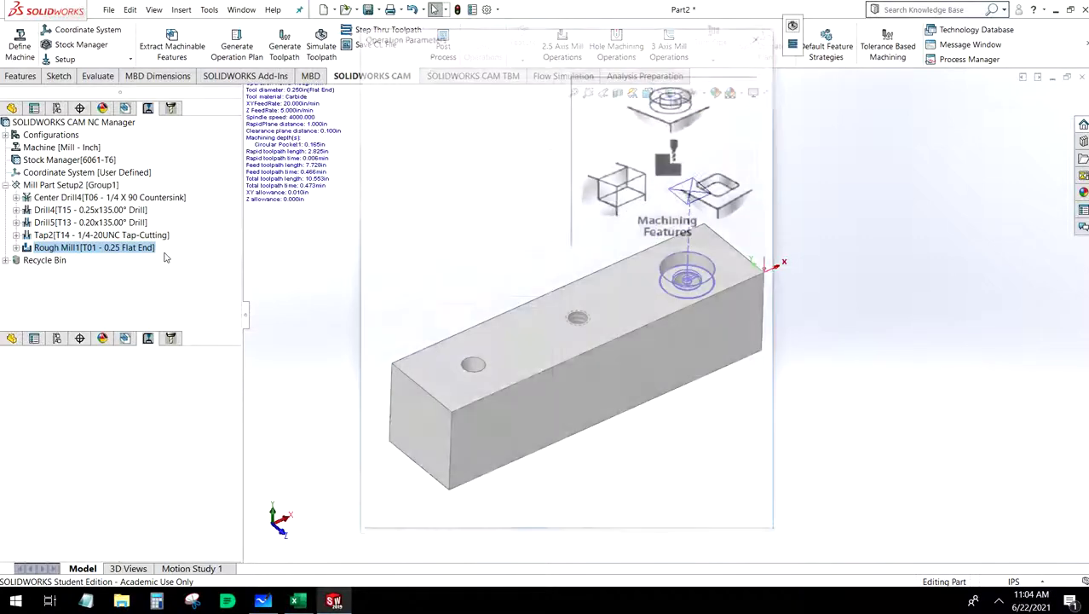
left_click(399, 57)
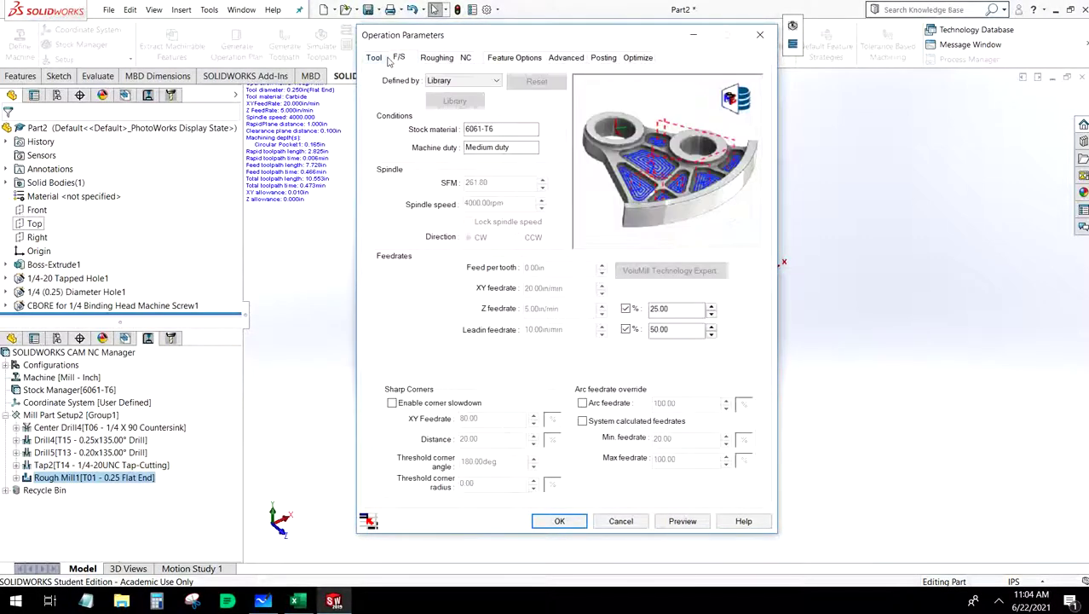
left_click(467, 82)
left_click(469, 97)
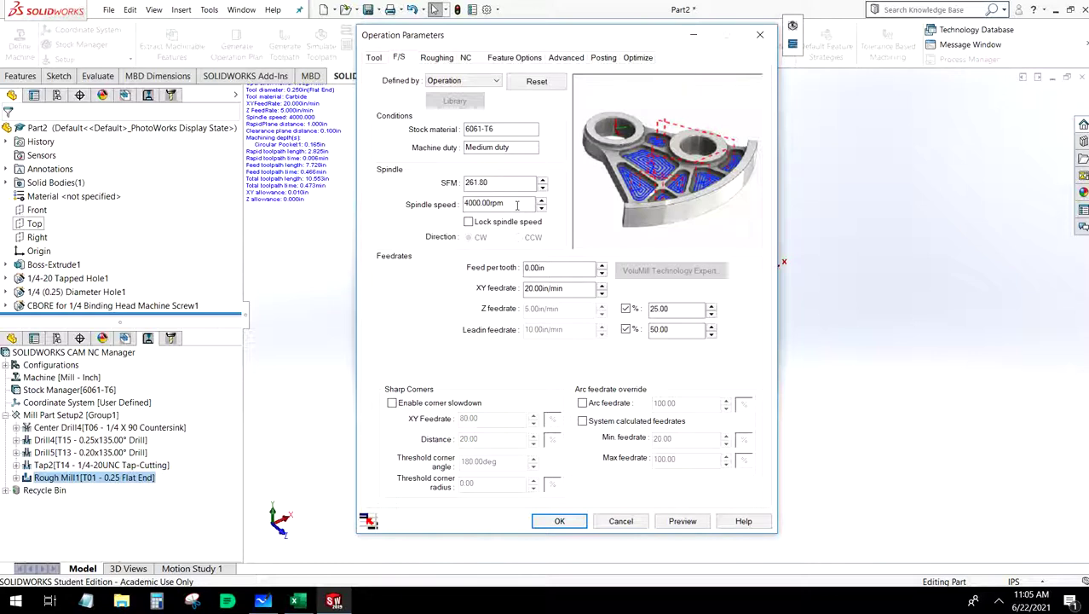
left_click_drag(516, 205, 378, 204)
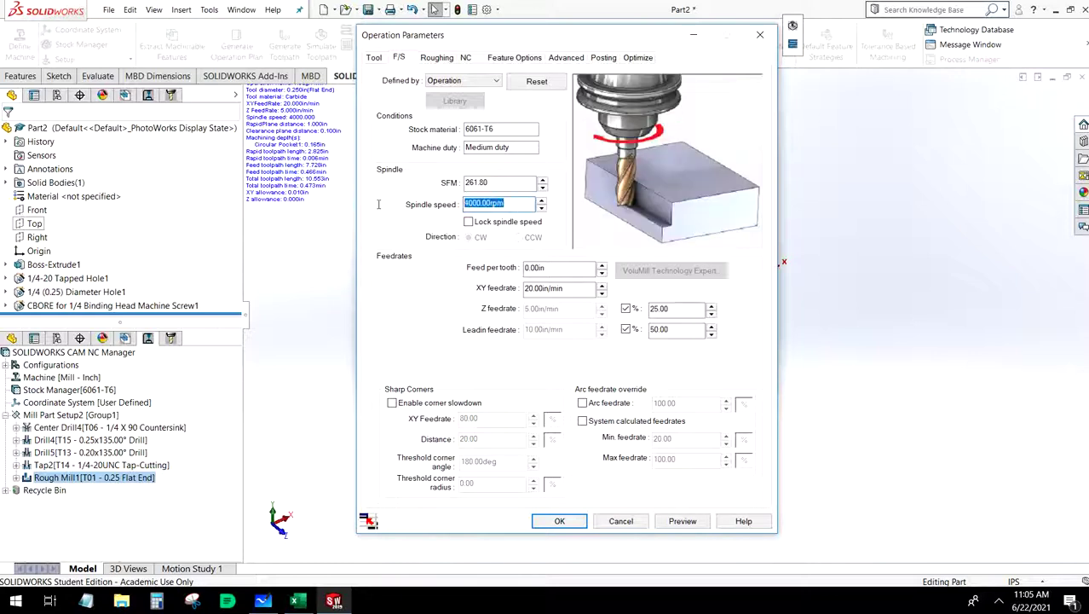
type("4800")
left_click(536, 268)
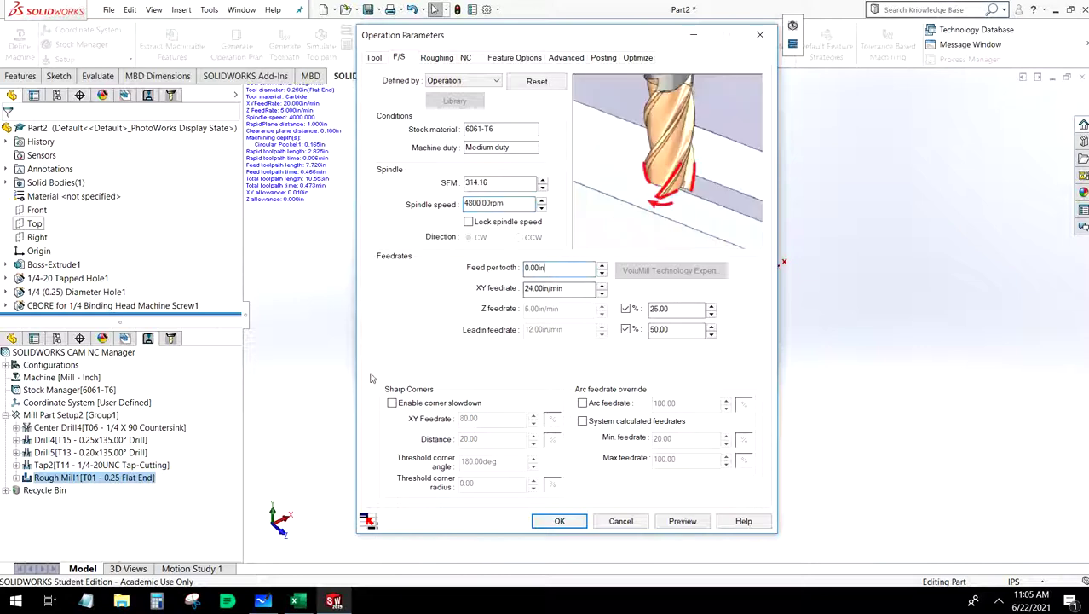
left_click_drag(592, 288, 507, 294)
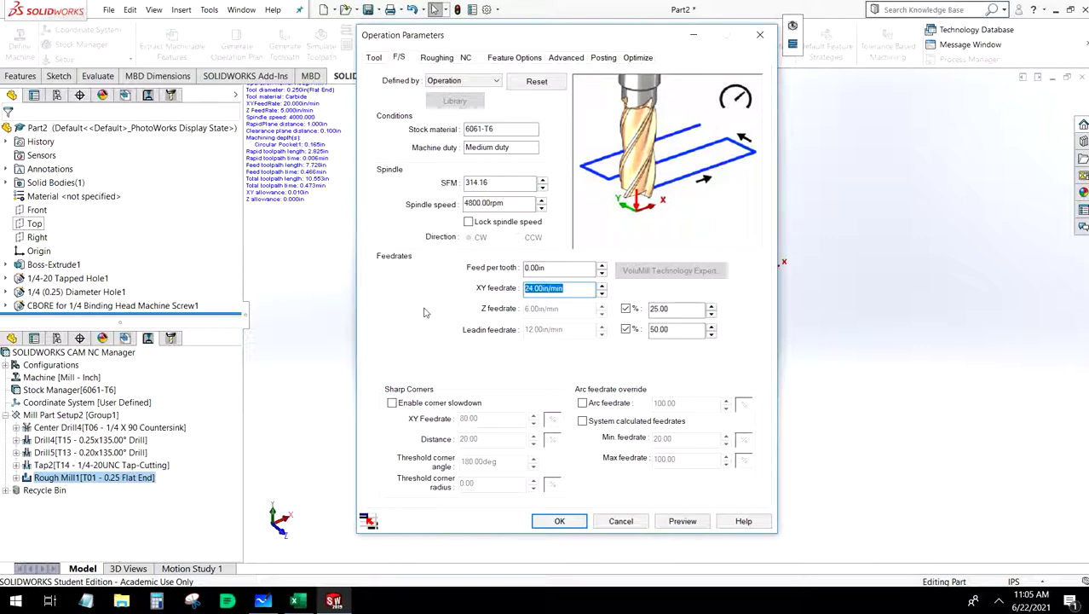
type("10")
Step: Set the rough mill's side allowance to 0 and both its first and maximum cut amounts to 10 percent
left_click(436, 57)
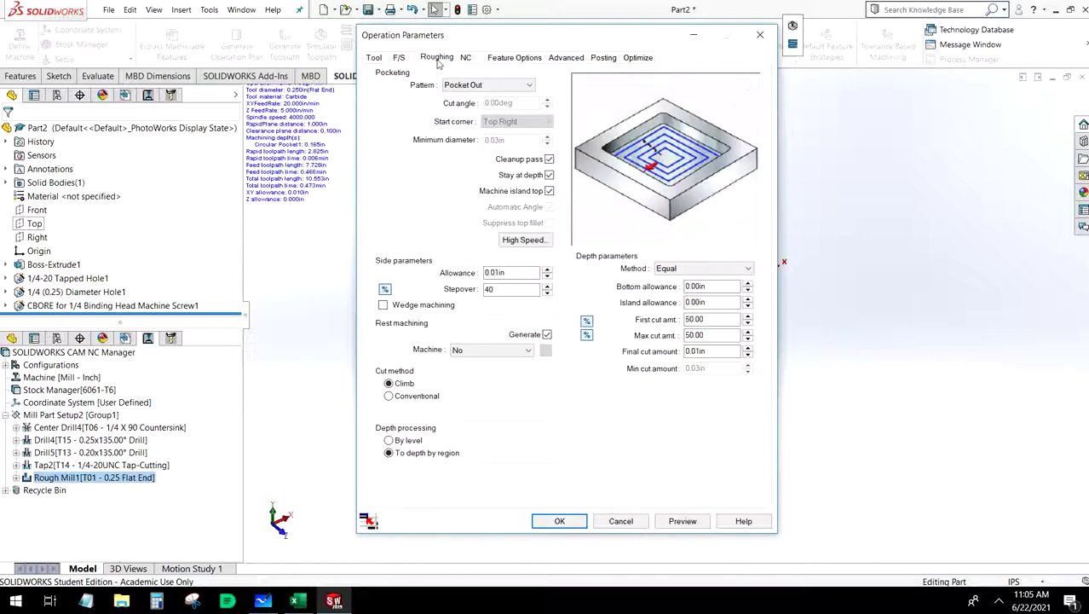
left_click(493, 272)
left_click_drag(523, 271, 454, 268)
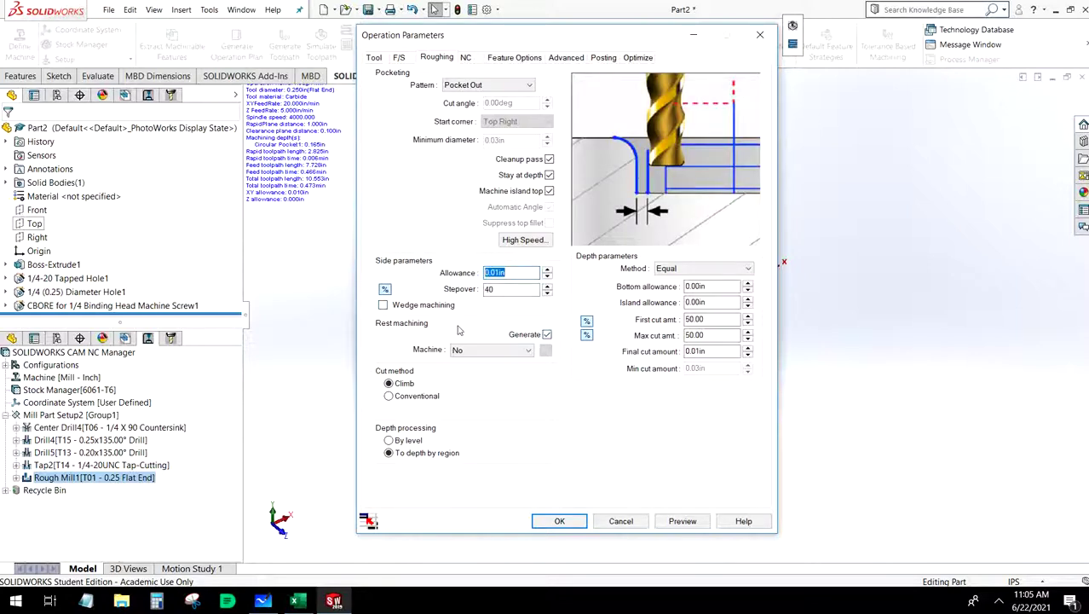
type("0")
double_click(705, 318)
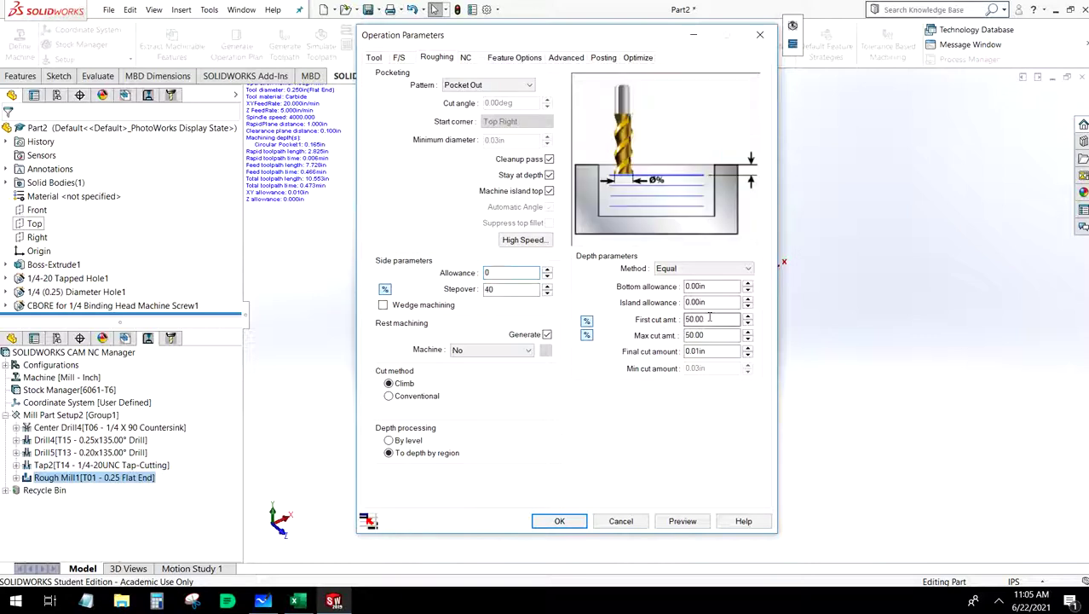
type("10")
double_click(721, 333)
type("10")
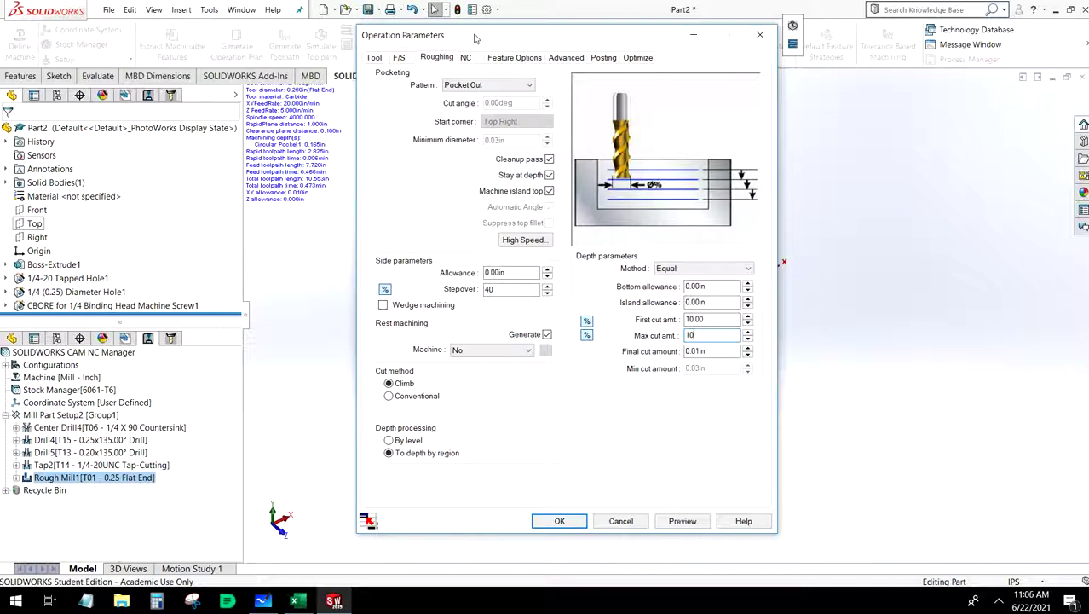
Step: Set the rough mill's rapid plane distance to 0.1 in and its clearance plane to Top of Stock, and accept the parameters
left_click(465, 58)
left_click_drag(505, 104, 442, 103)
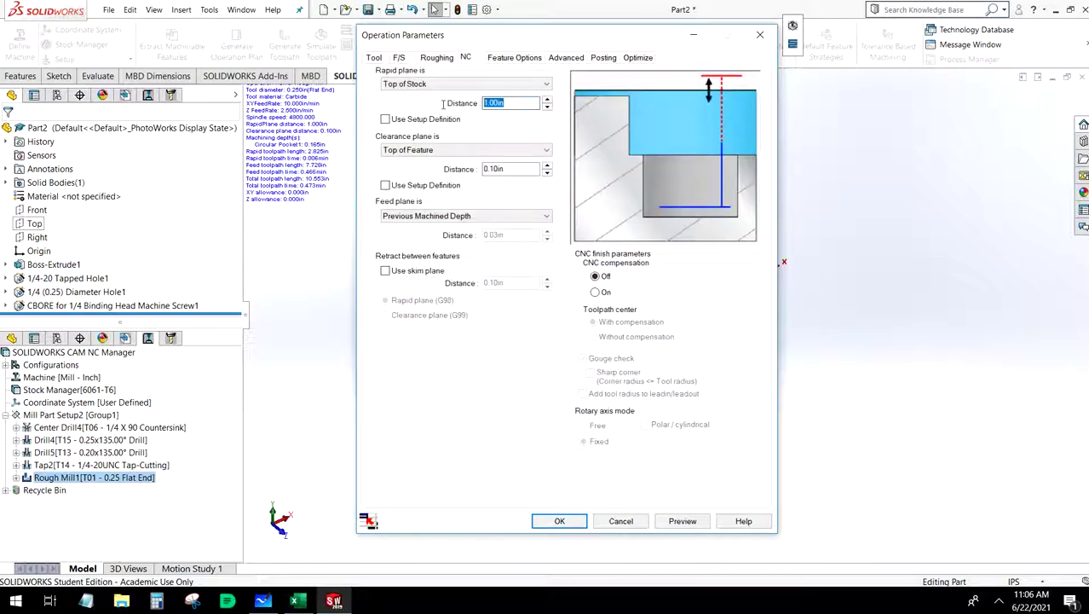
type("1")
left_click(478, 150)
left_click(440, 205)
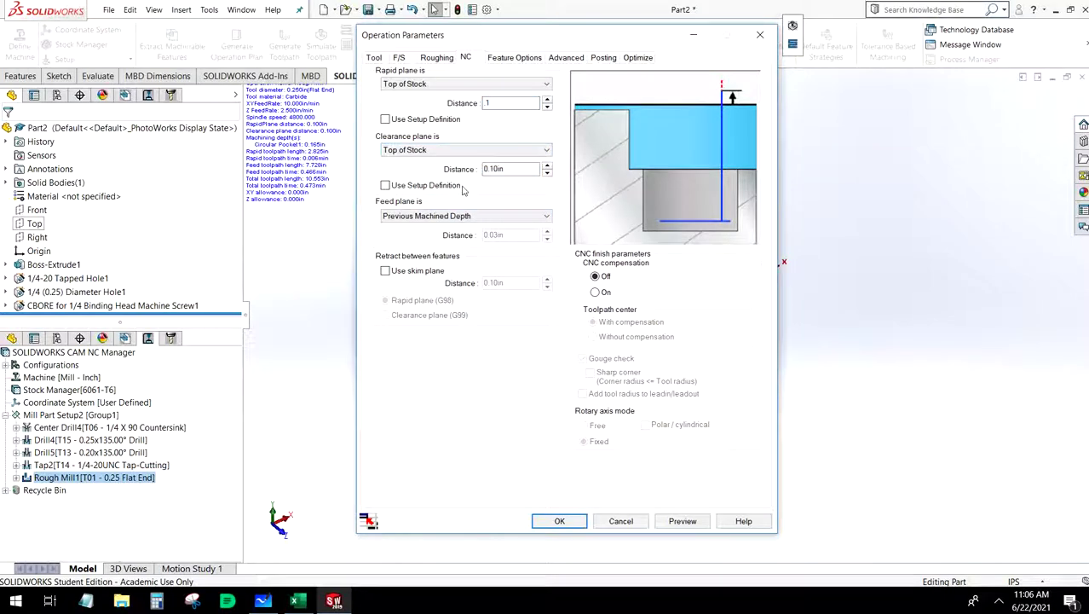
left_click(513, 57)
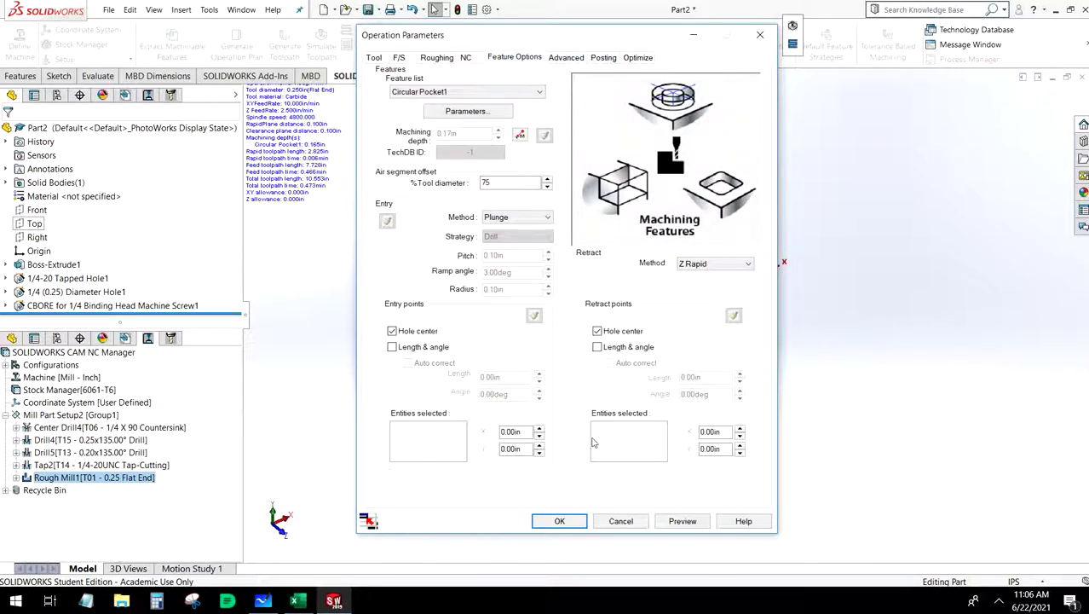
left_click(569, 517)
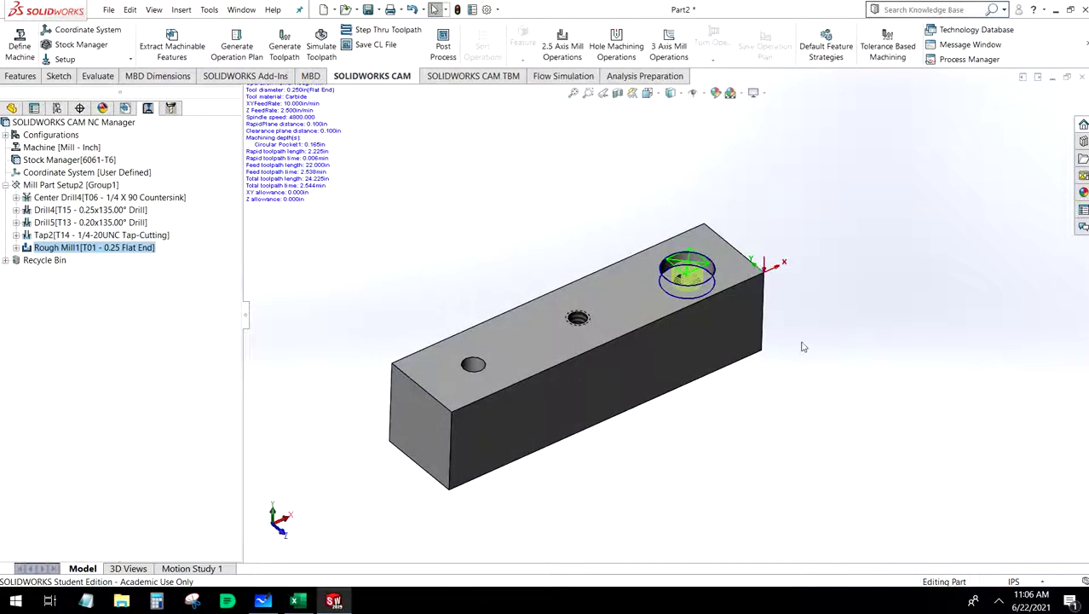
Step: Simulate the complete toolpath to the end, adjusting the playback speed, and close the simulation
left_click(321, 49)
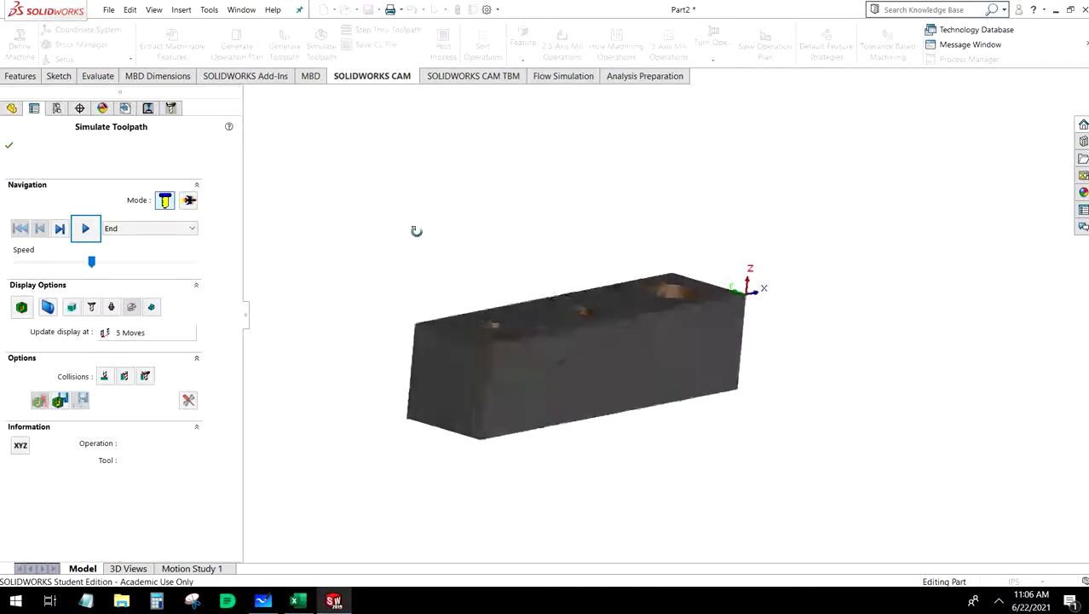
left_click(85, 262)
left_click(85, 228)
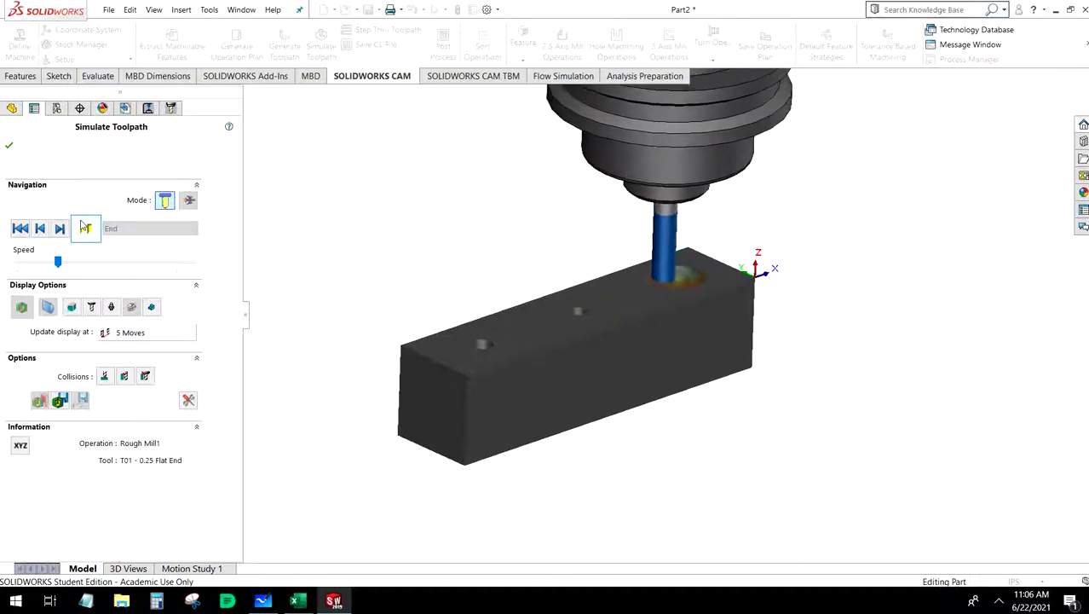
left_click(110, 265)
left_click(110, 266)
left_click(135, 265)
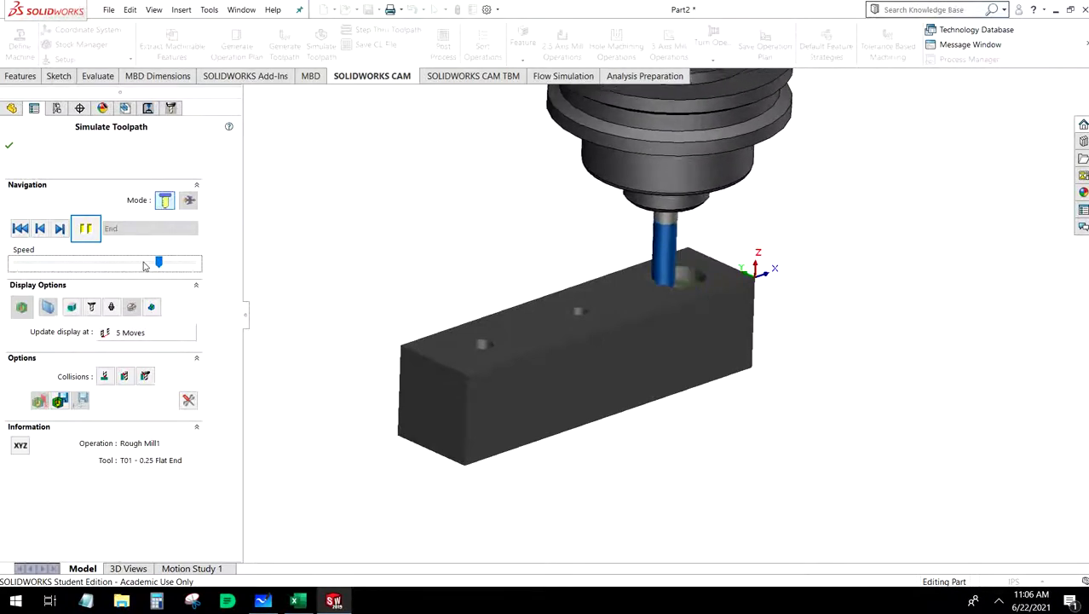
left_click(171, 266)
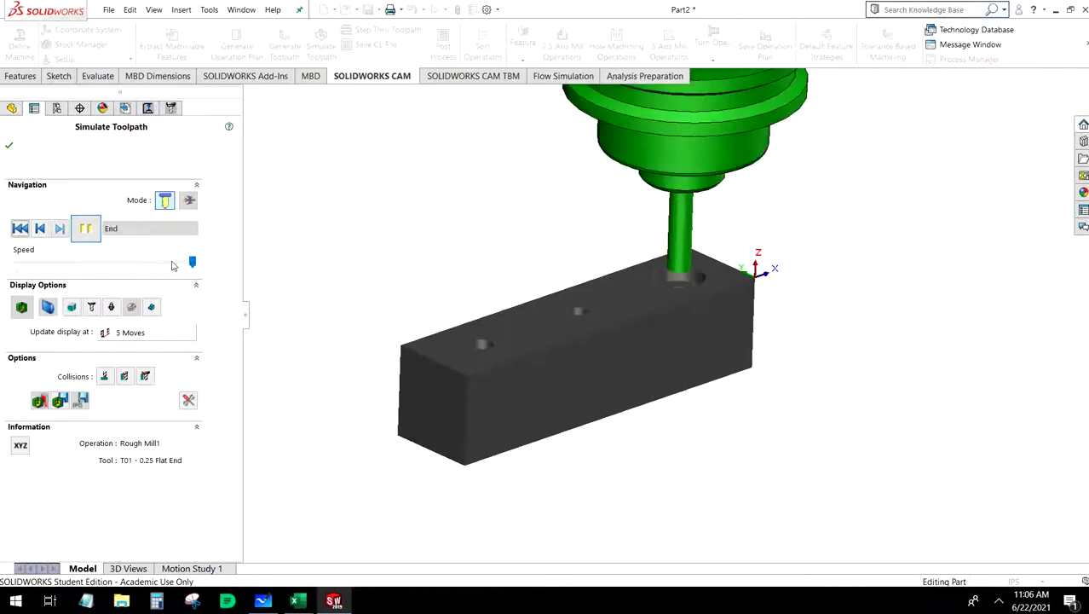
left_click(8, 146)
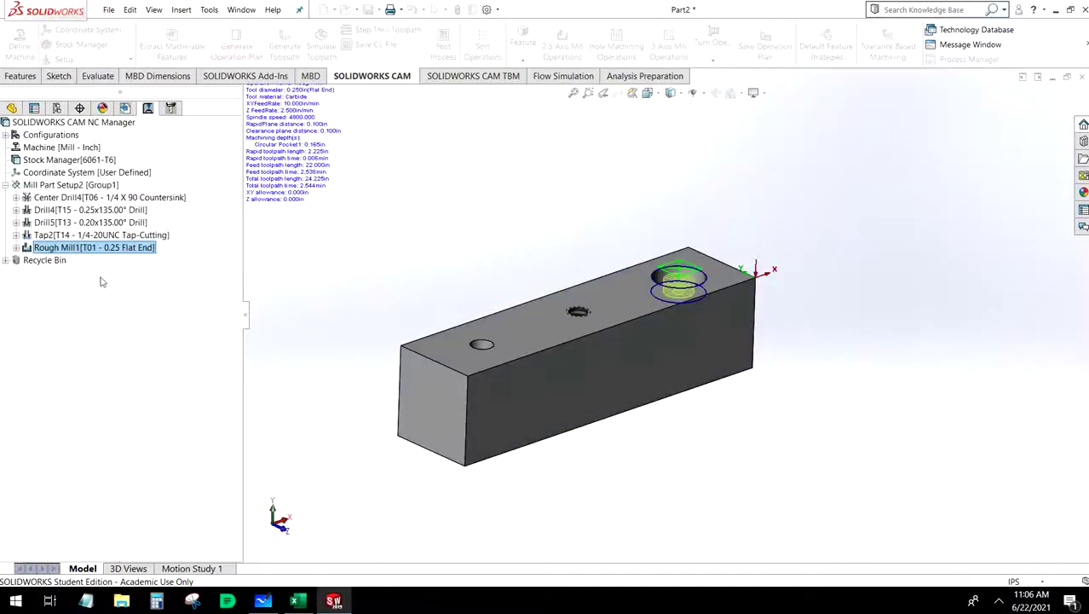
Step: Review the center drill operation's tool, feeds and speeds, spot drilling cycle, rapid and clearance planes, and Hole5 machining depth, and accept the parameters
left_click(73, 197)
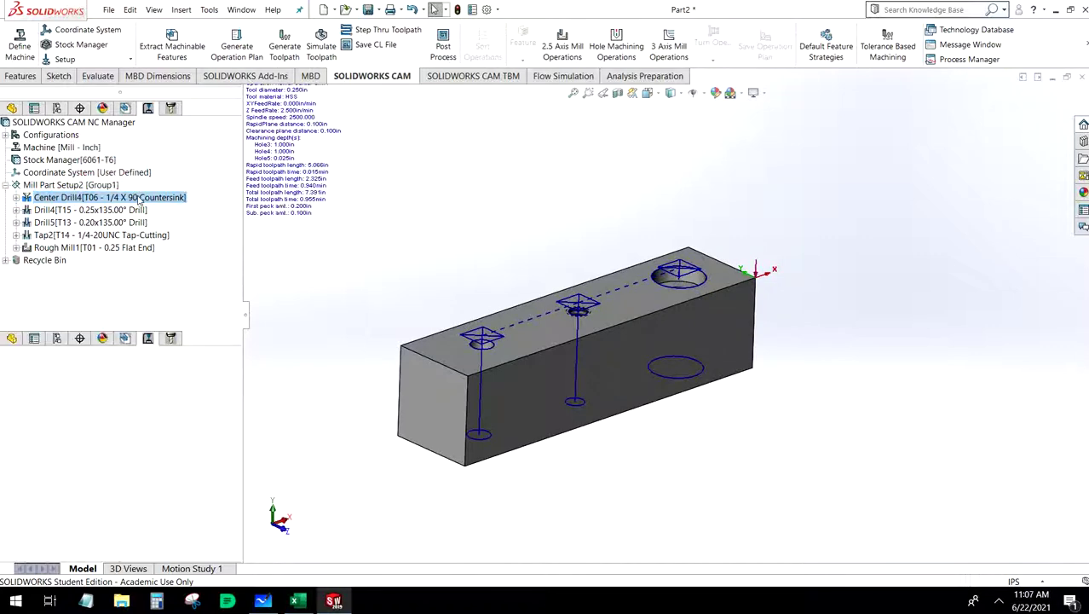
double_click(138, 198)
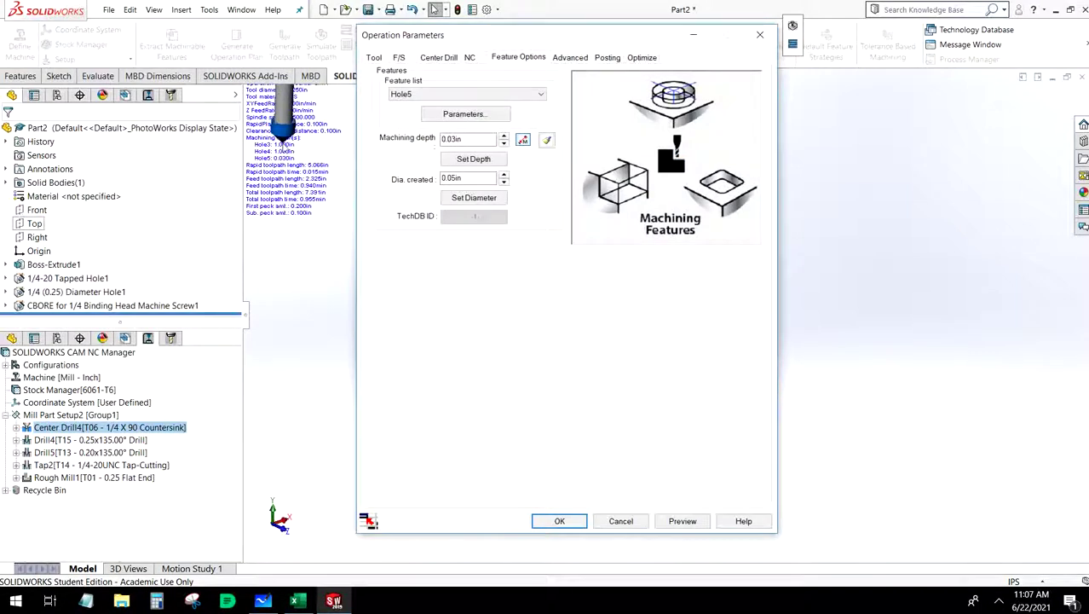
left_click(476, 58)
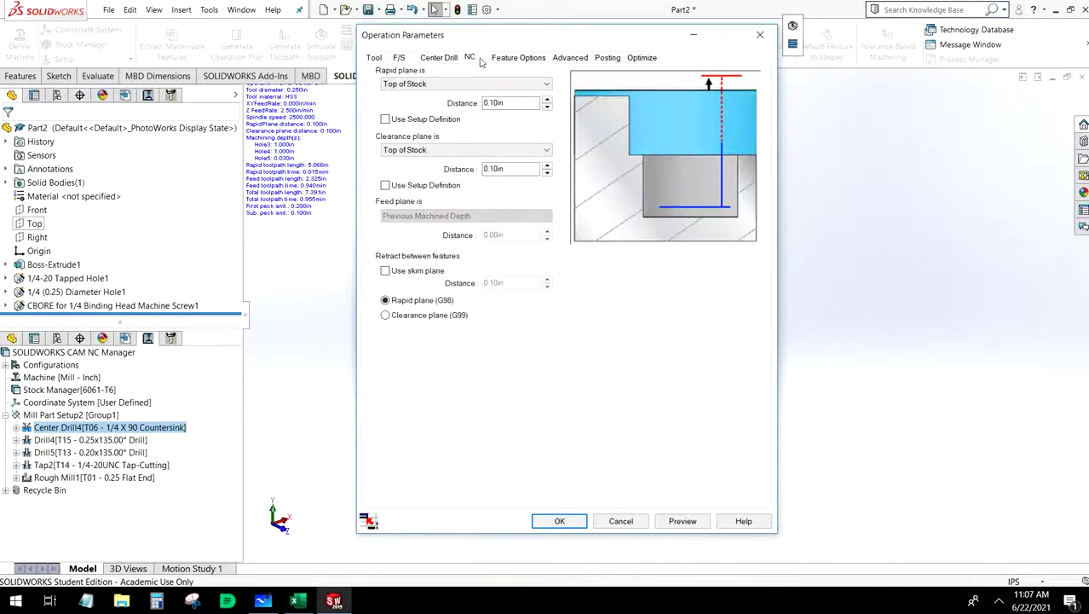
left_click(449, 60)
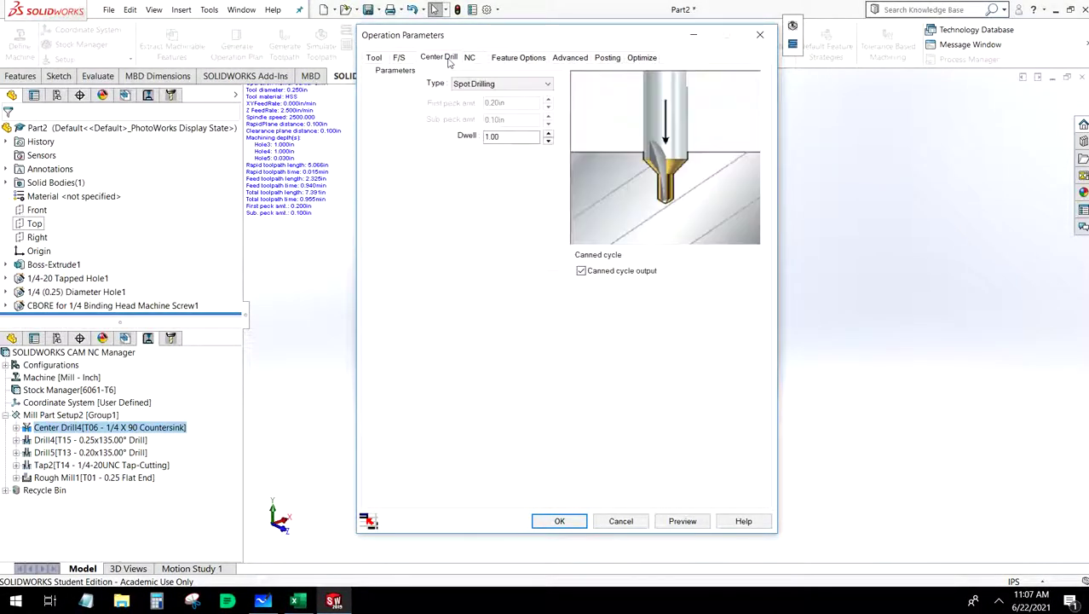
left_click(404, 58)
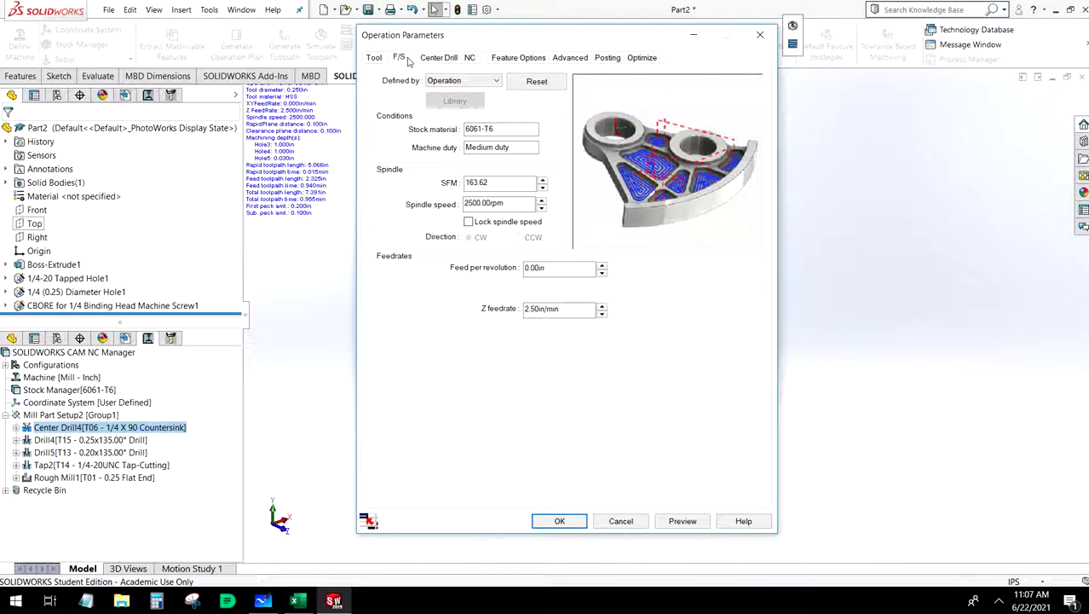
left_click(375, 58)
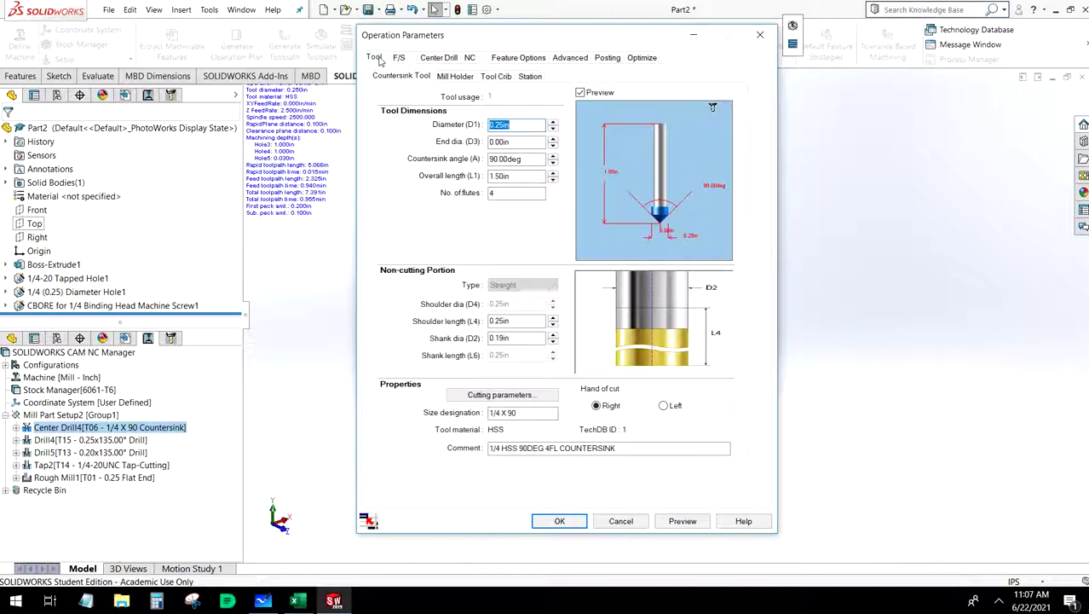
left_click(518, 58)
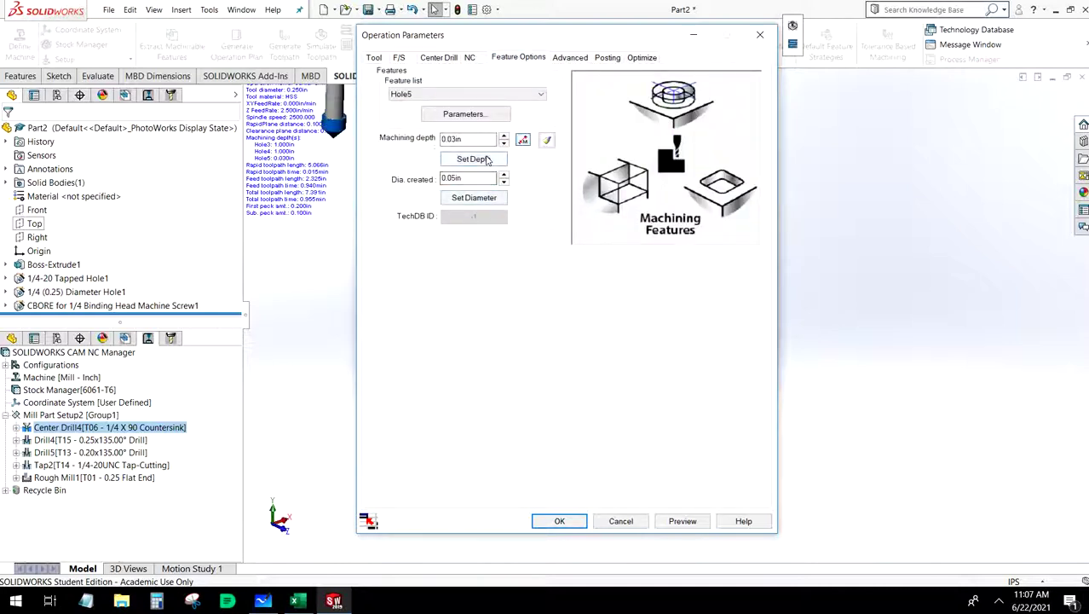
left_click(469, 57)
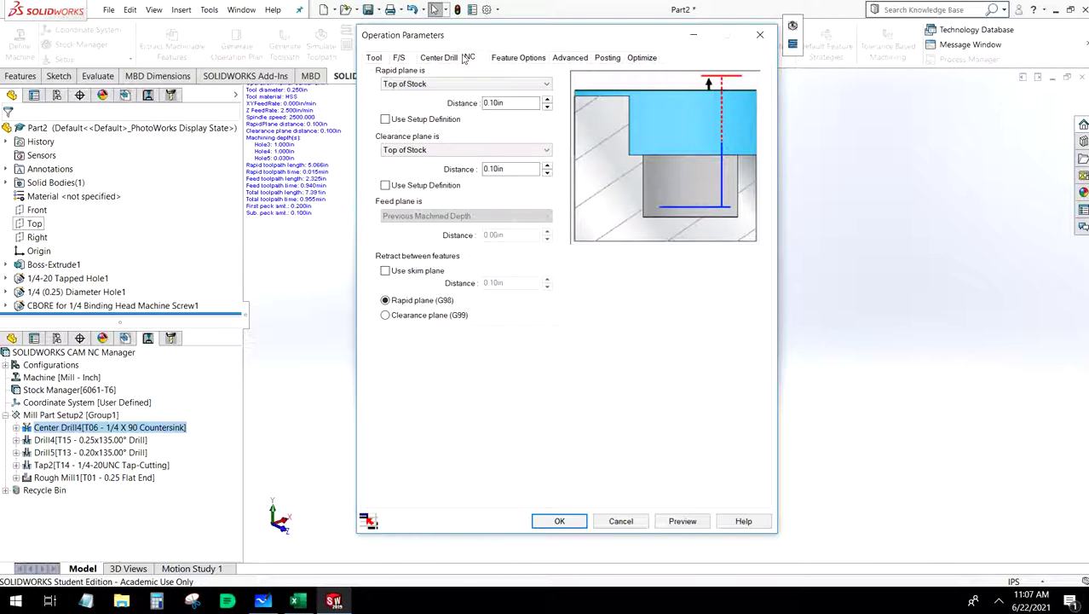
left_click(449, 57)
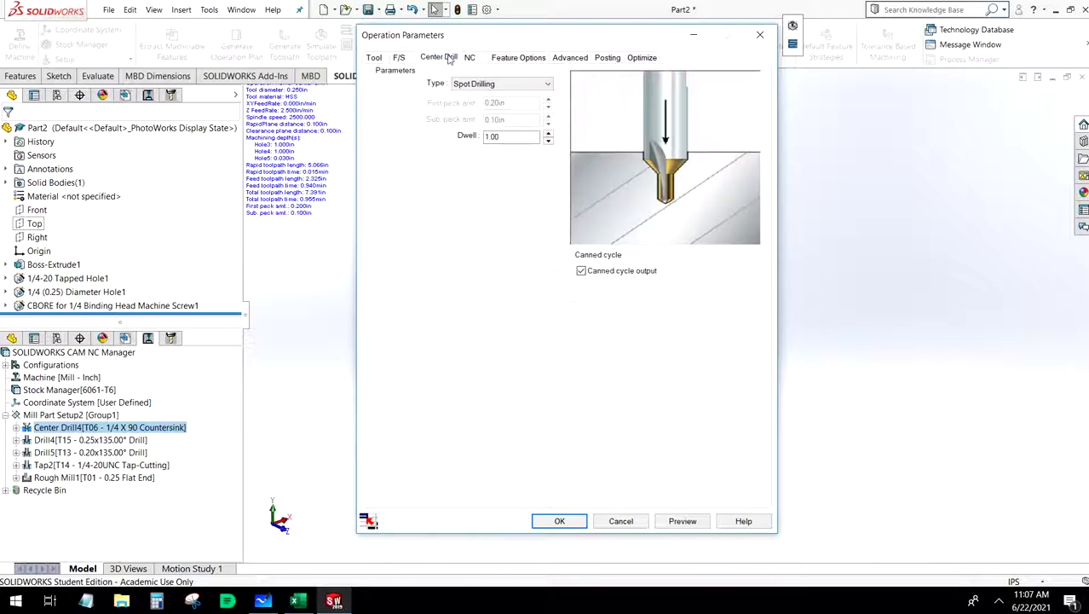
left_click(562, 519)
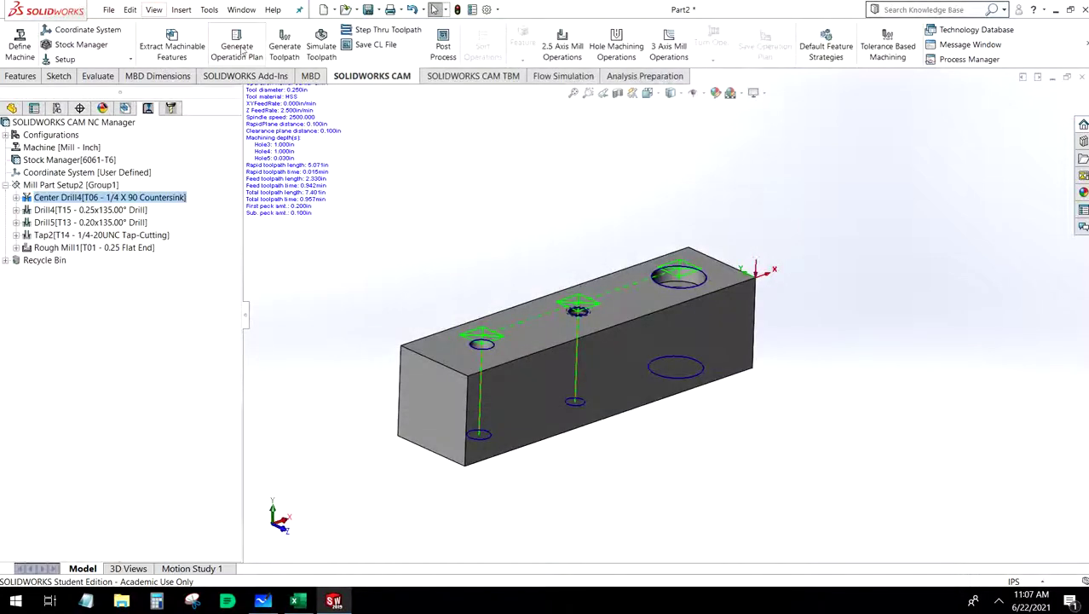
Step: Regenerate the toolpaths for all operations, inspect the block in the toolpath simulation, and close the simulation
left_click(284, 43)
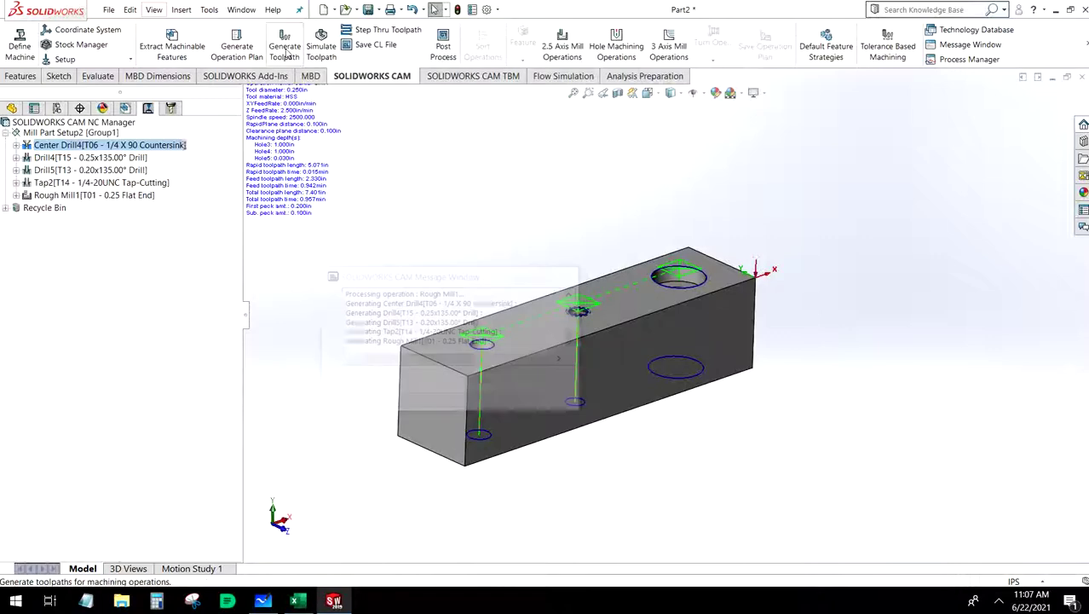
left_click(320, 47)
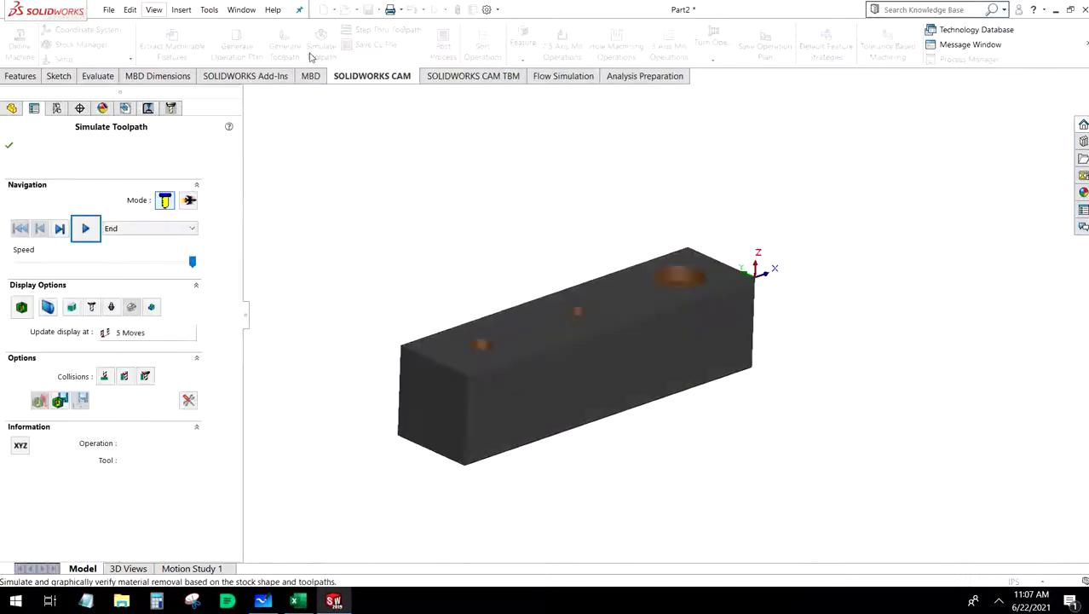
middle_click_drag(494, 256, 526, 349)
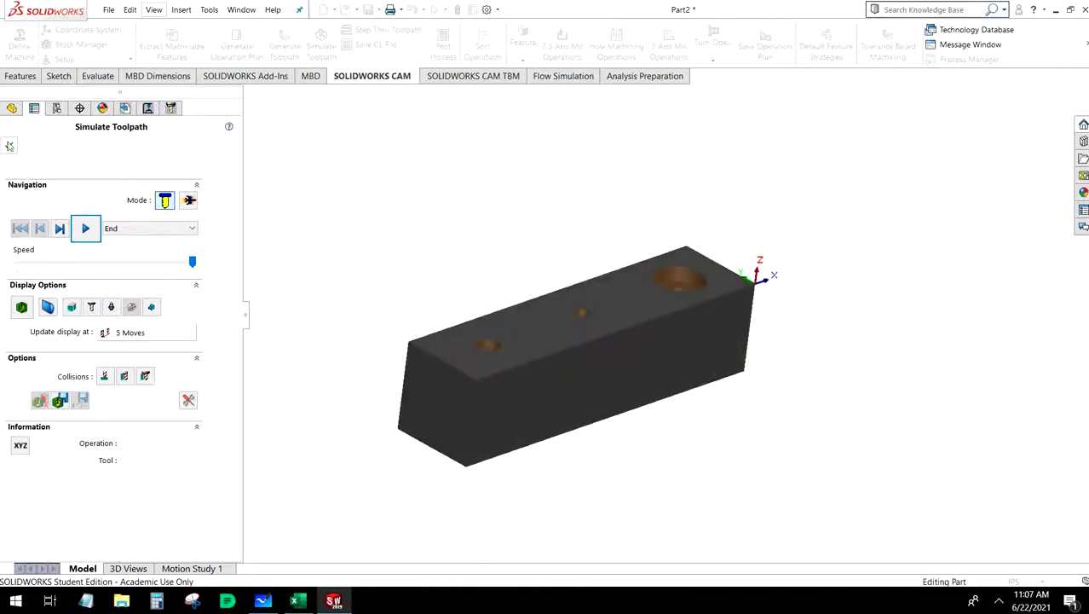
left_click(9, 145)
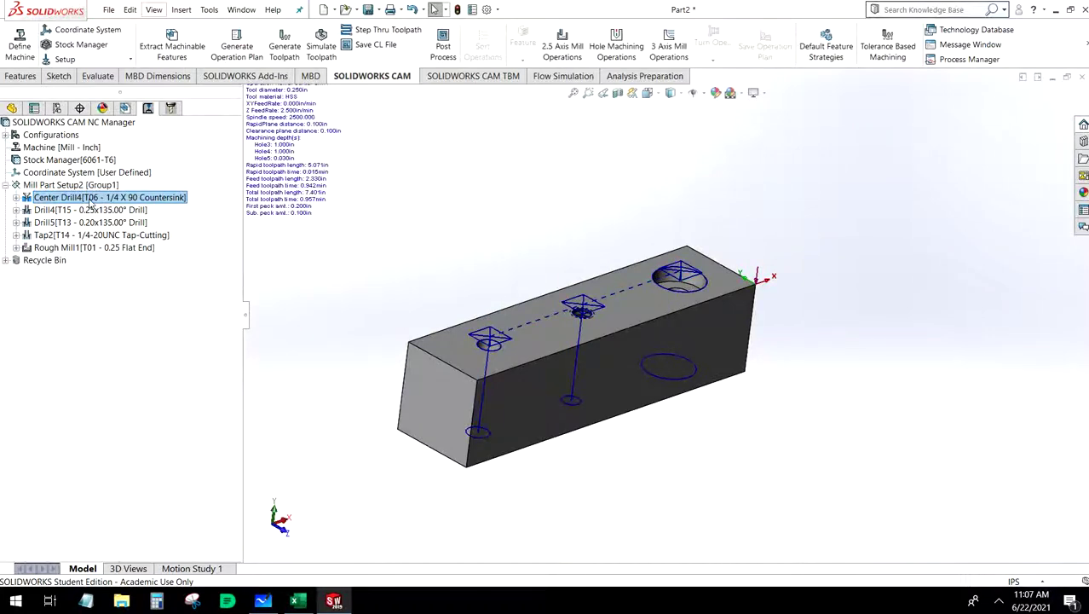
Step: Select the center drill operation to examine its toolpath through the three holes of the block
mouse_move(477, 282)
middle_mouse_down()
mouse_move(450, 226)
mouse_move(442, 251)
mouse_move(457, 289)
middle_mouse_up()
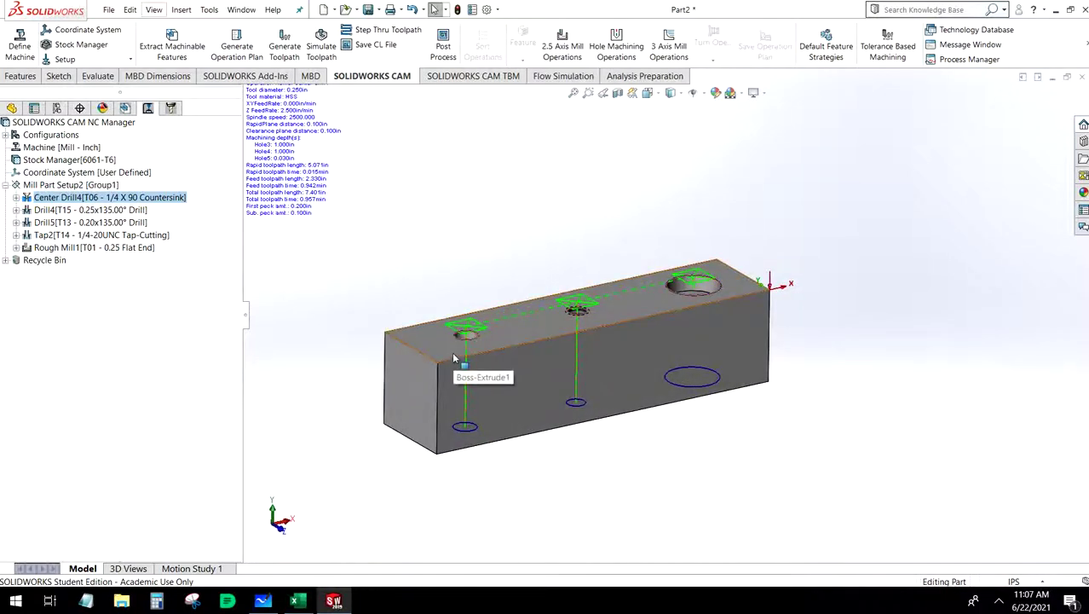
left_click(76, 198)
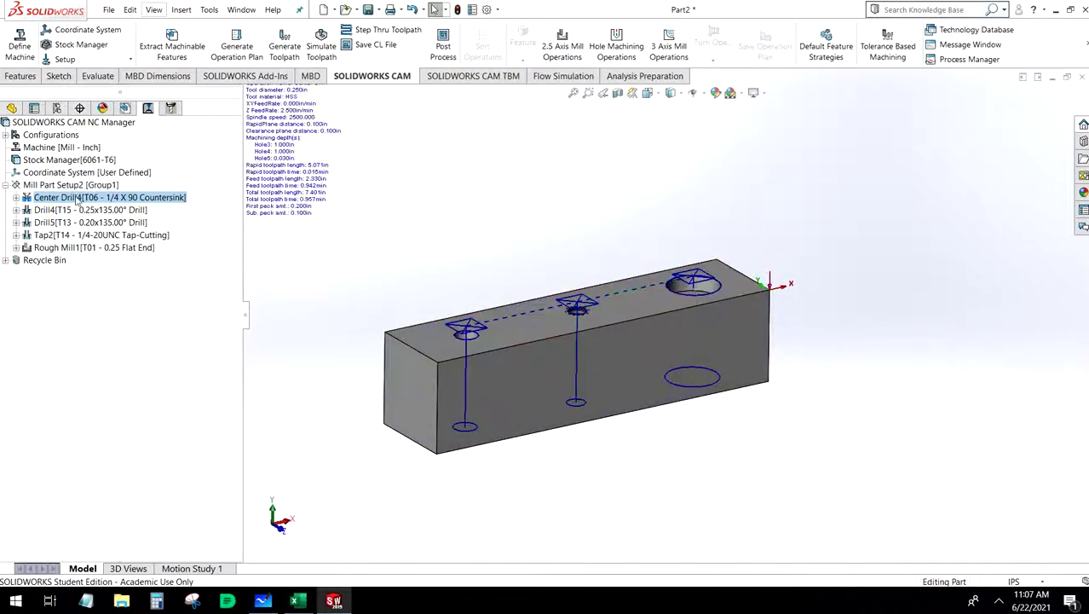